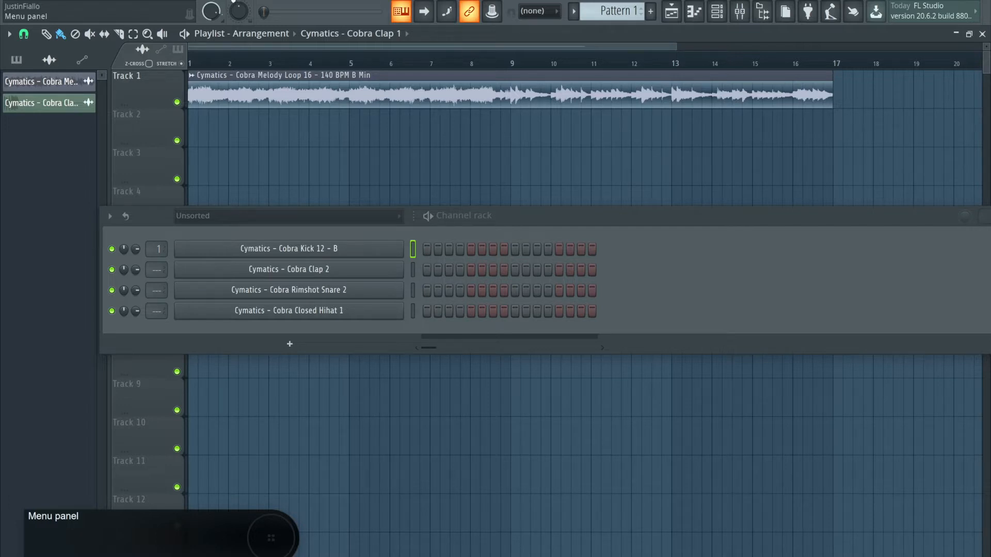
click(61, 1)
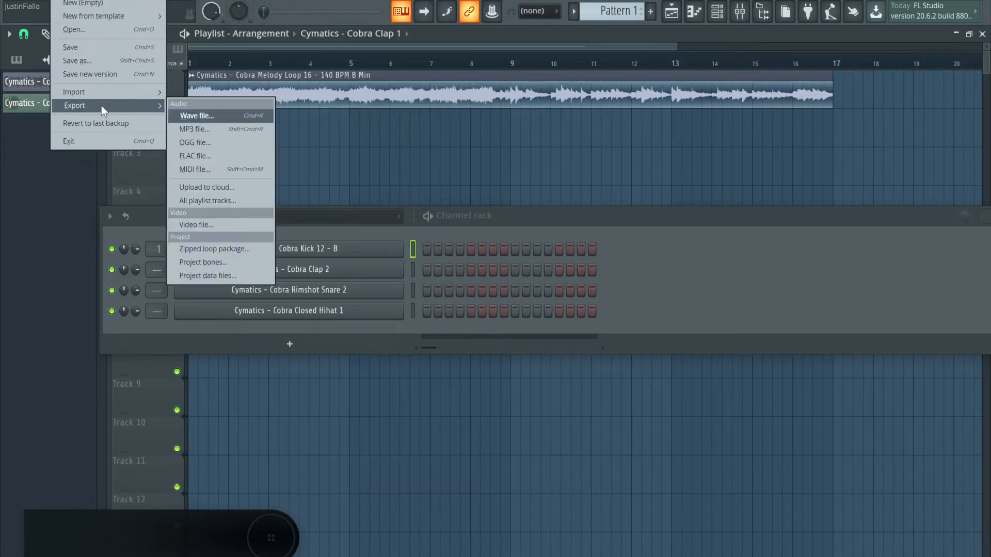
mouse_move(112, 91)
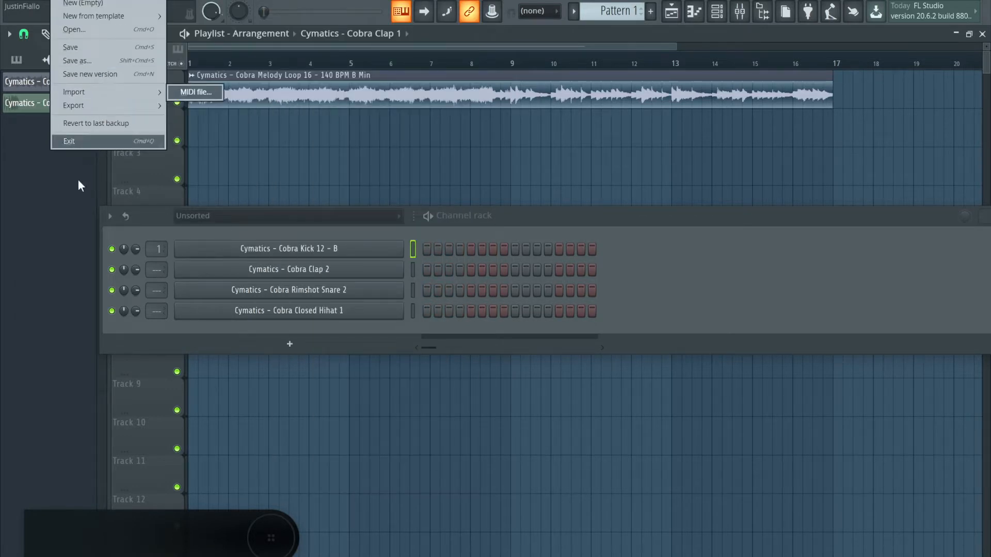
mouse_move(82, 1)
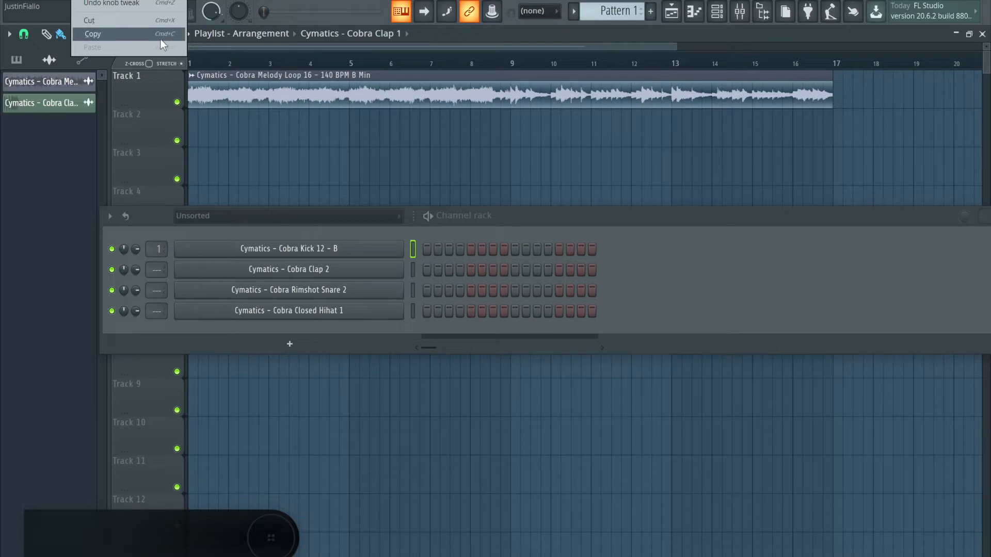
click(69, 129)
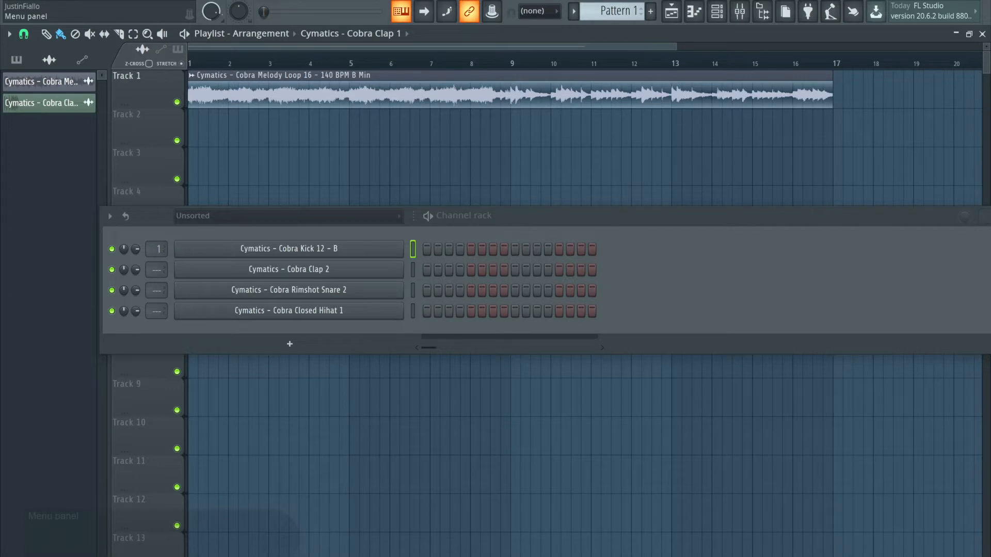
click(103, 4)
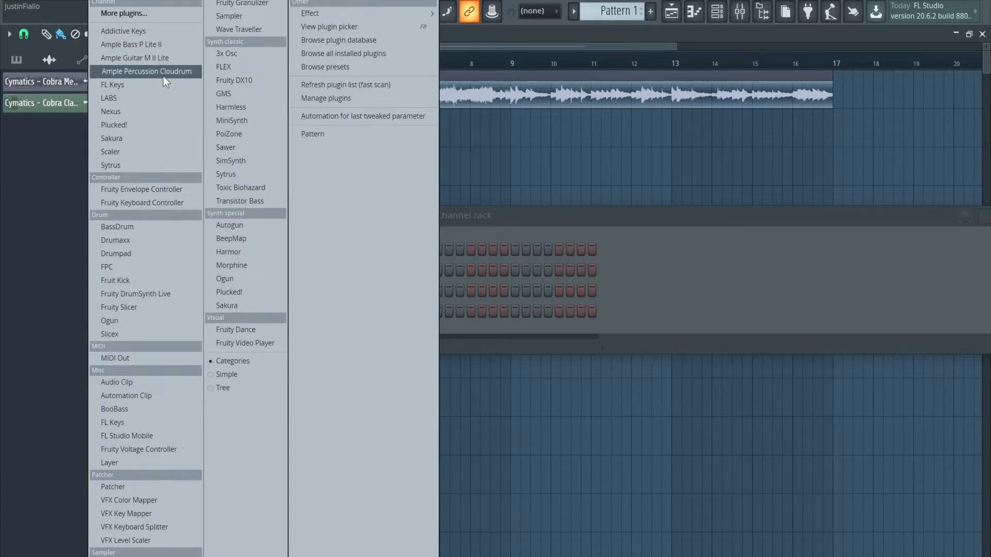
click(57, 121)
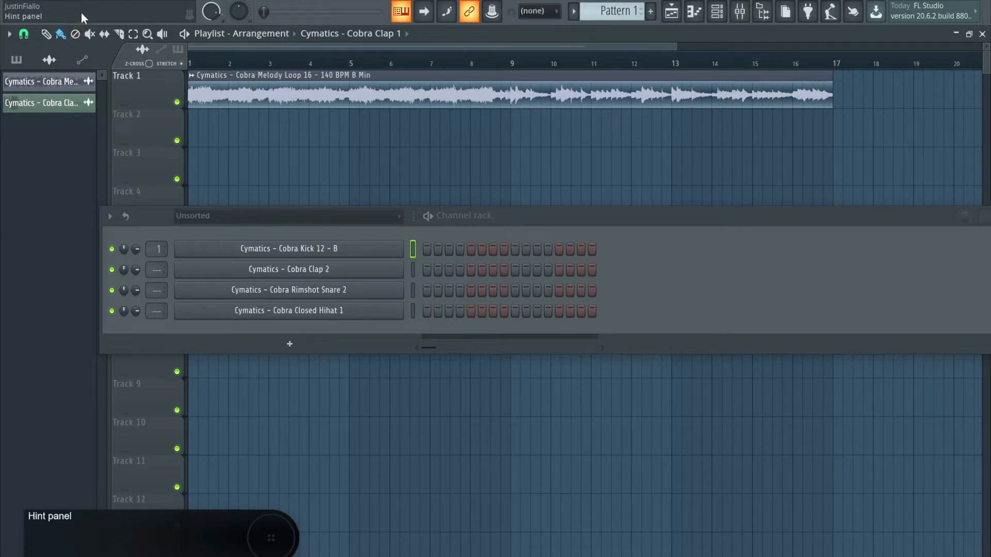
Pan the Cobra Kick 12 - B channel to the left and reset its panning to the default
click(124, 249)
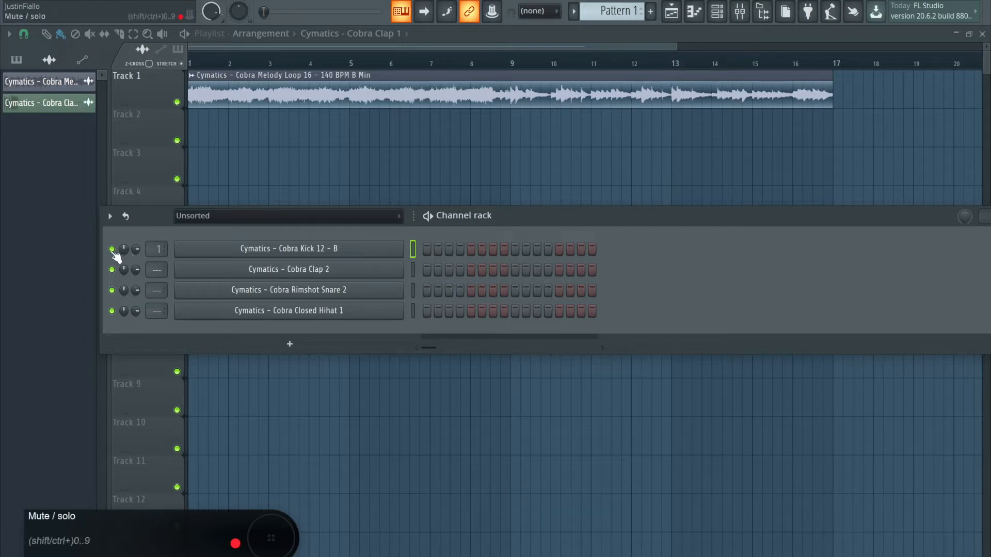
drag(124, 250, 123, 257)
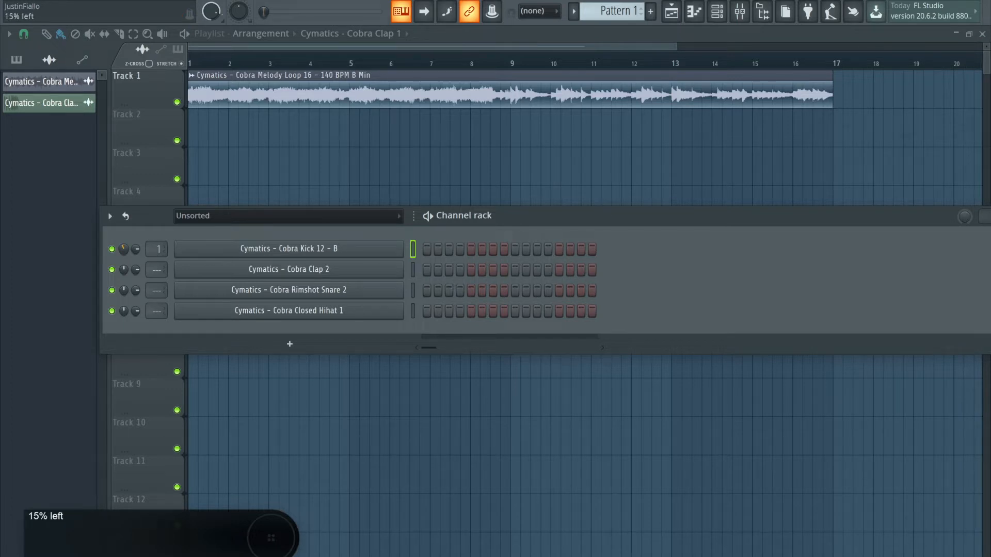
drag(124, 259, 124, 261)
right_click(123, 246)
click(141, 255)
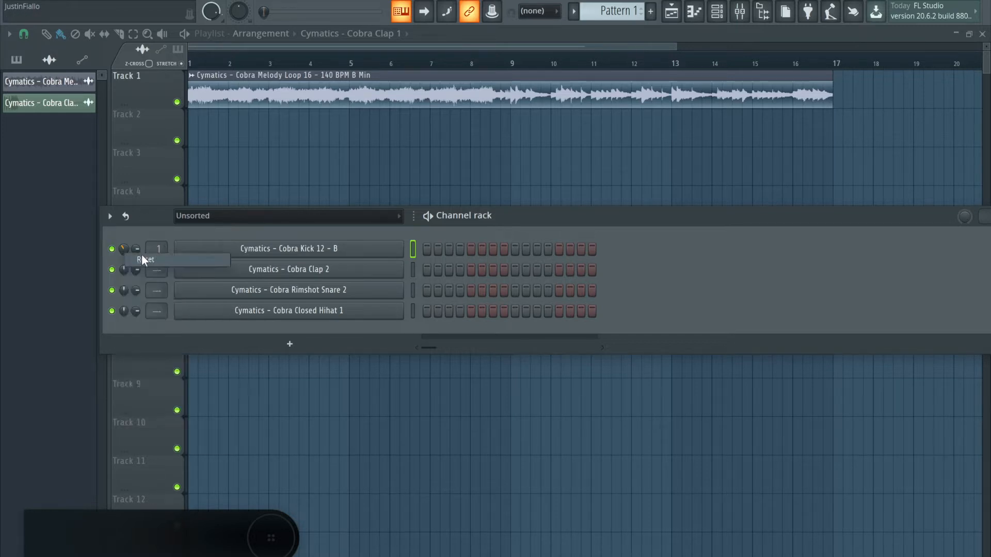
right_click(123, 248)
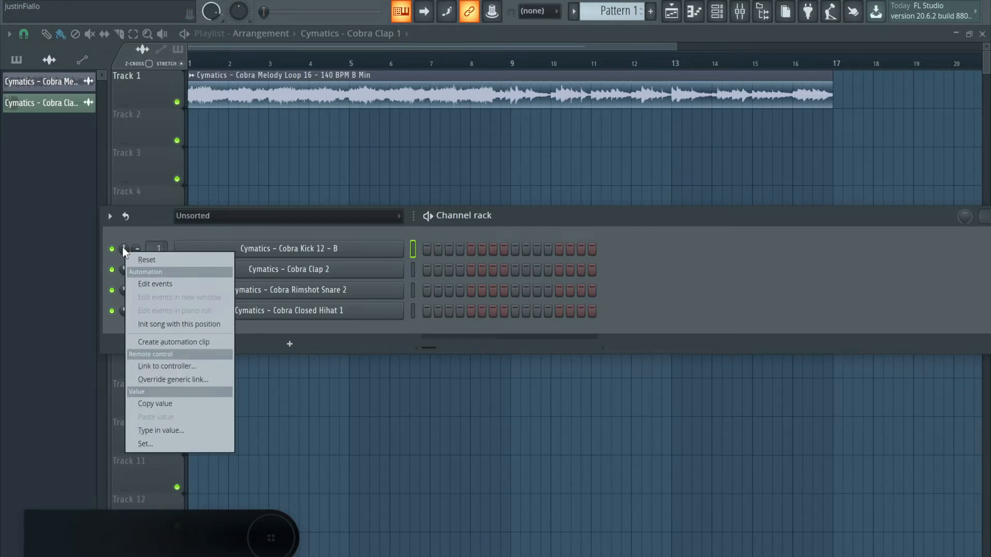
click(144, 209)
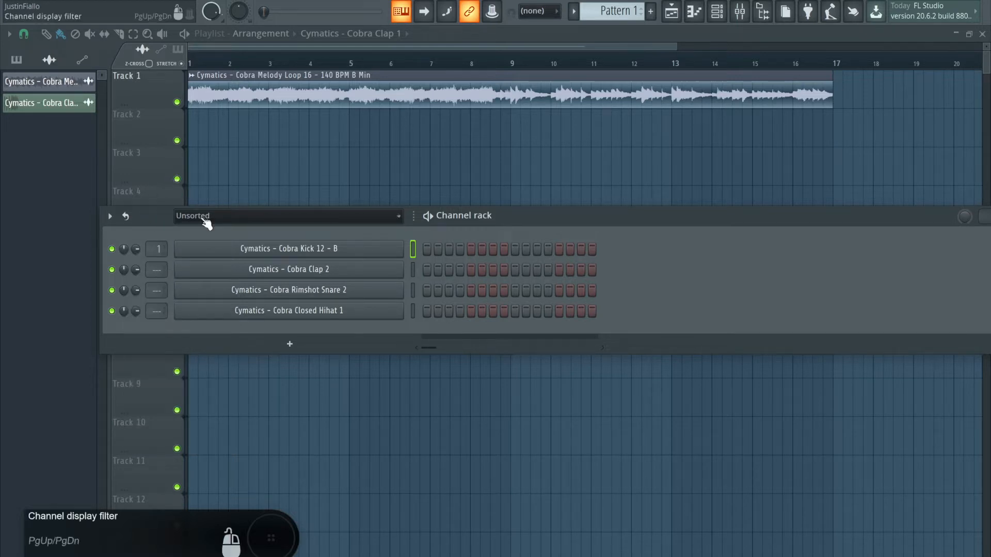
Draw a Cobra Clap 1 audio clip in bar 1 of Track 2 and delete it
click(104, 34)
click(45, 34)
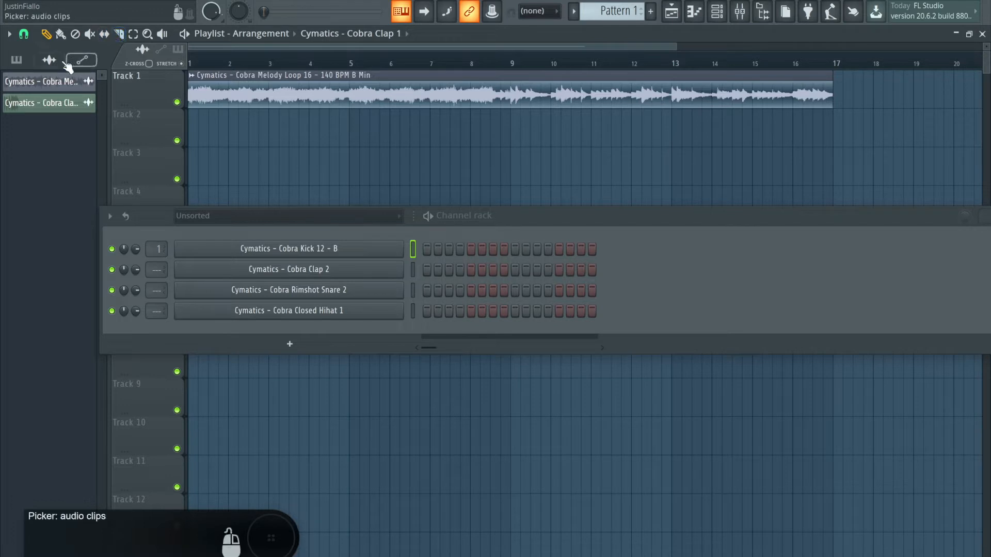
click(205, 137)
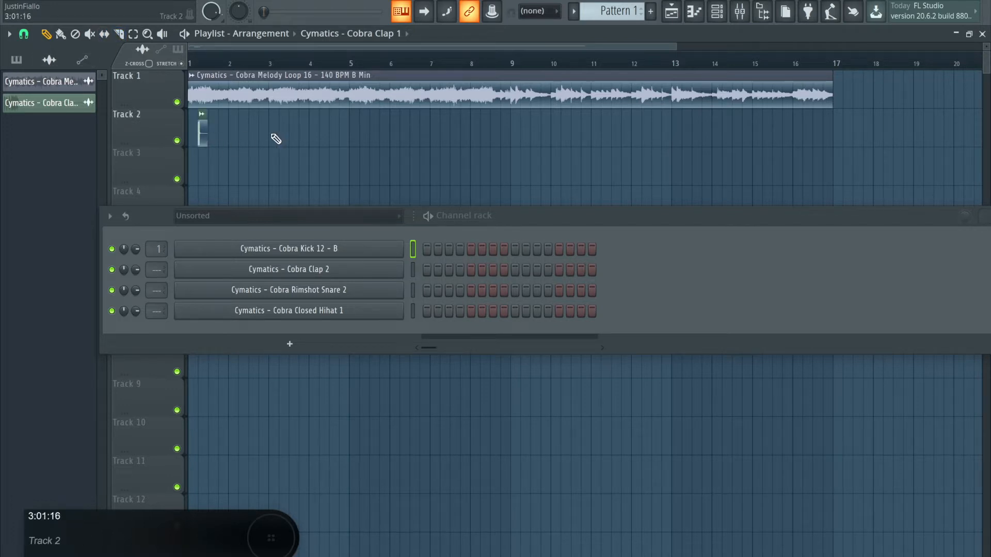
right_click(202, 134)
Place a Pattern 1 clip at the start of bar 1 on Track 2
click(24, 60)
drag(239, 130, 188, 131)
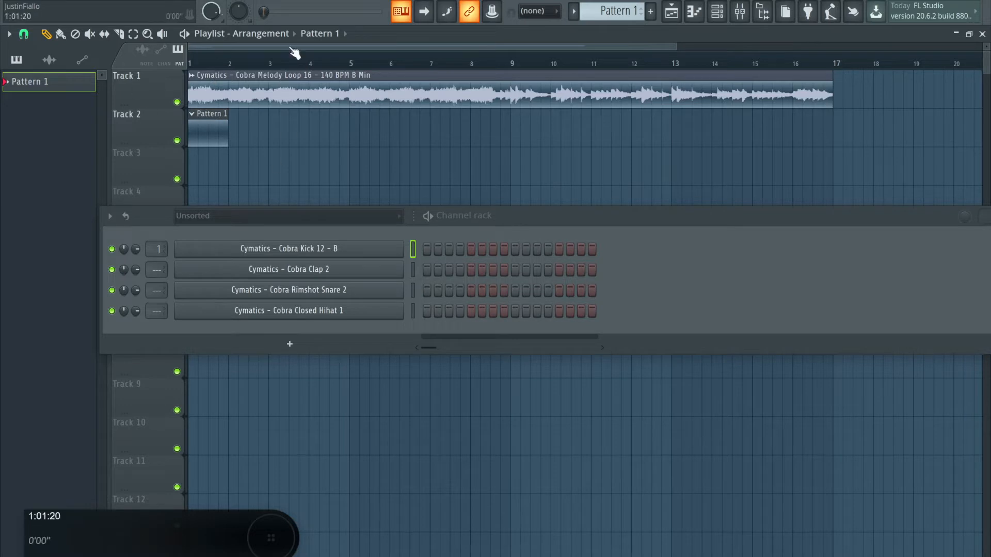
Paint a row of Pattern 1 clips along Track 2 from bar 2 to about bar 16 and remove them
click(61, 34)
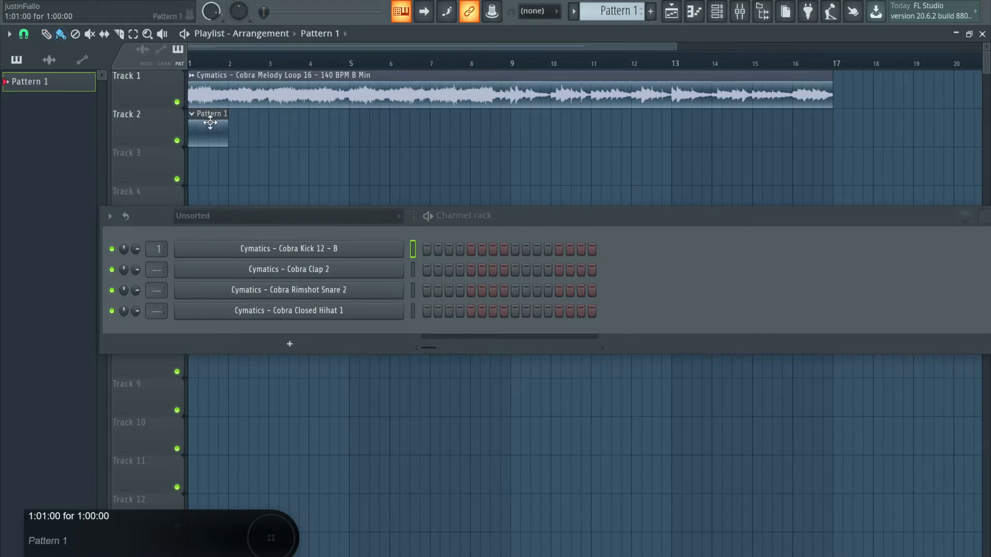
mouse_move(256, 129)
mouse_down()
mouse_move(814, 115)
mouse_move(800, 122)
mouse_up()
right_click(794, 122)
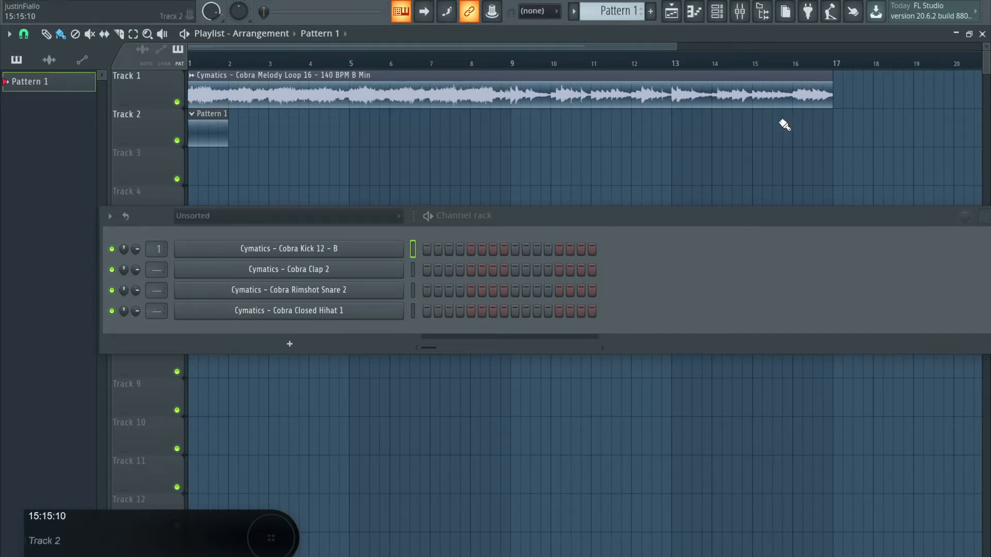
Delete the Pattern 1 clip from Track 2 and draw it again at bar 1
click(76, 36)
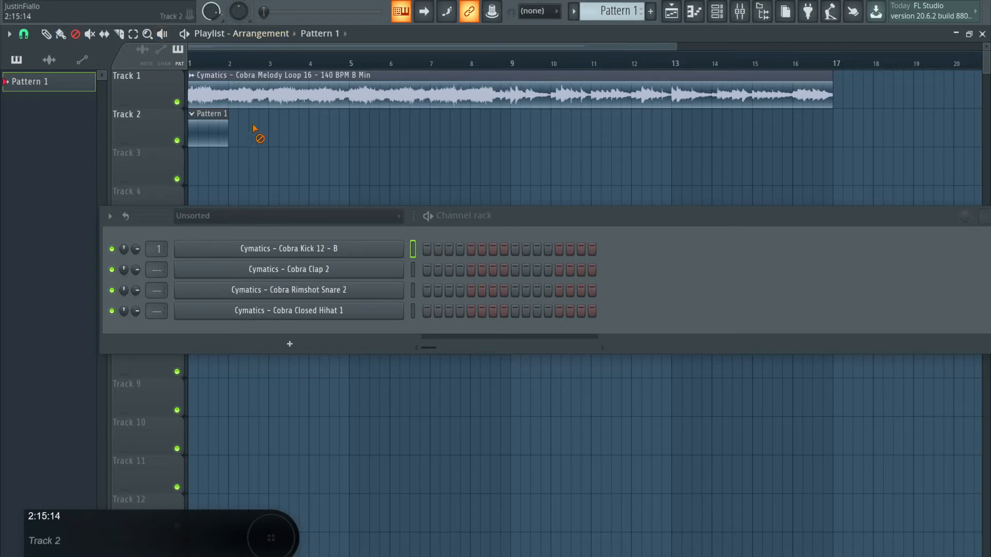
click(204, 132)
click(47, 34)
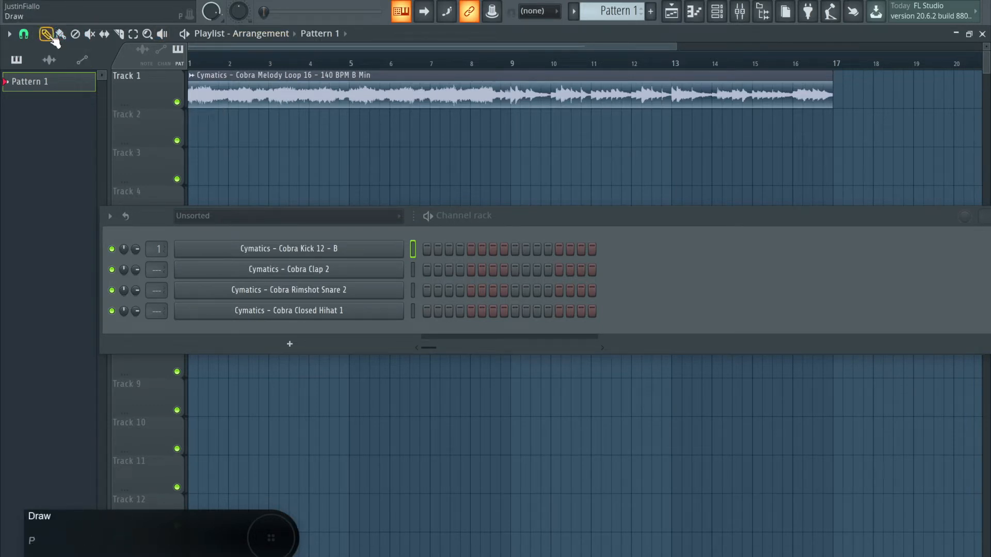
click(212, 128)
click(104, 34)
mouse_move(257, 134)
mouse_down()
mouse_move(252, 126)
mouse_move(411, 155)
mouse_move(345, 184)
mouse_move(325, 124)
mouse_move(363, 139)
mouse_up()
right_click(362, 139)
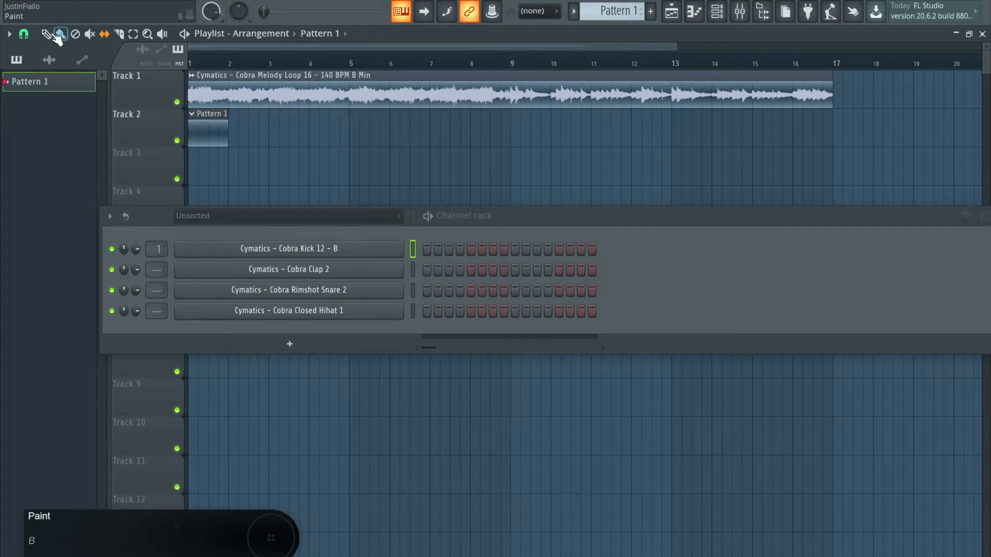
Activate the Slice tool and play the arrangement in song mode from bar 1, stopping just past bar 9
click(118, 34)
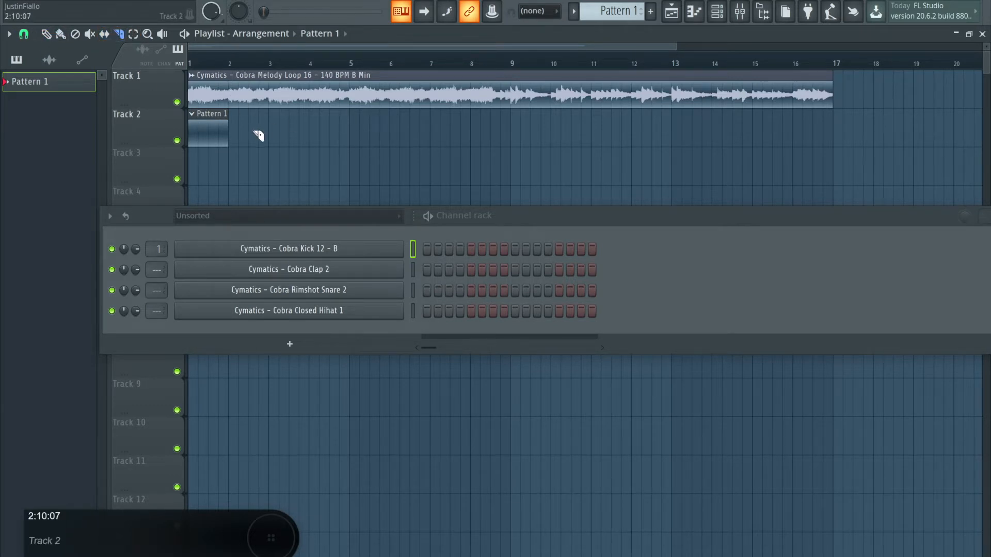
ctrl+scroll(279, 153, up, 4)
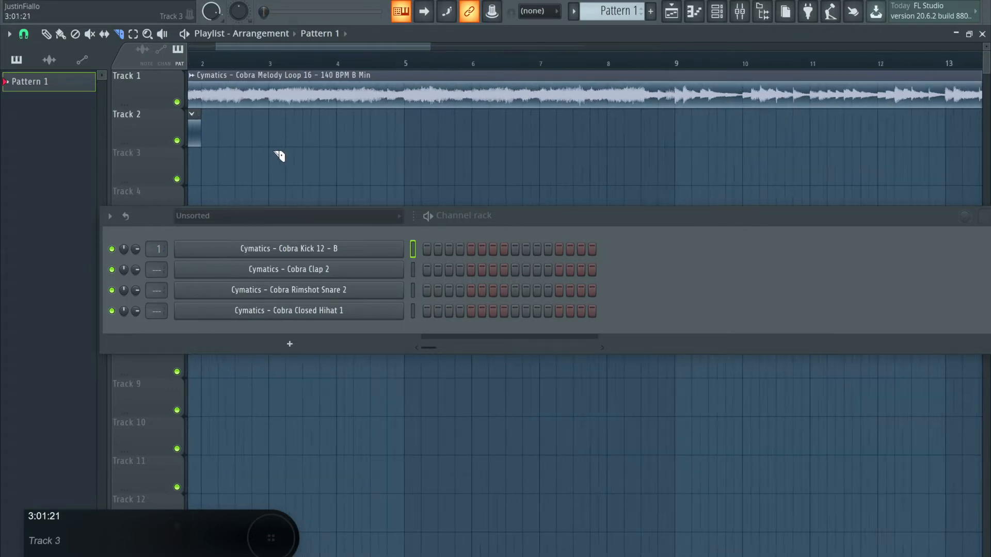
ctrl+scroll(272, 138, up, 3)
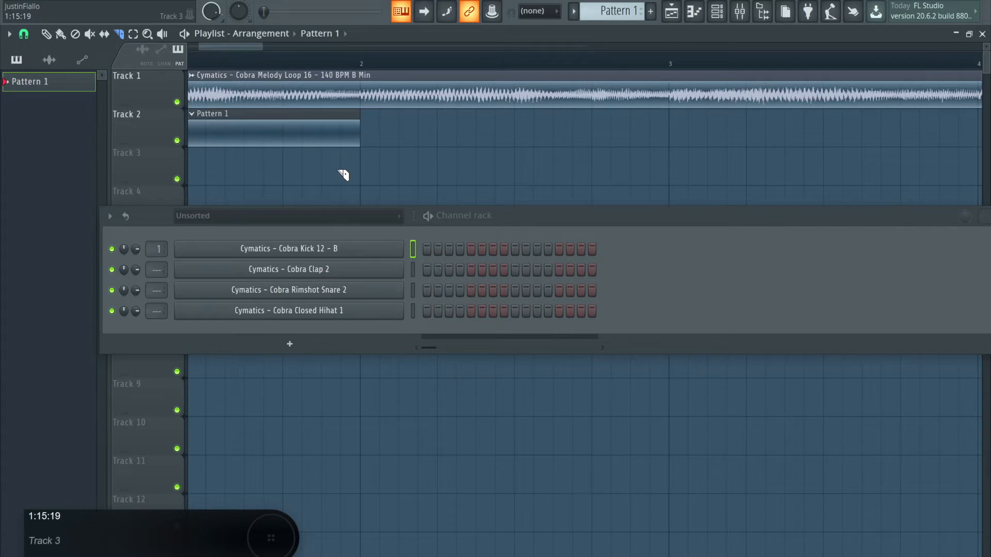
ctrl+scroll(343, 172, down, 3)
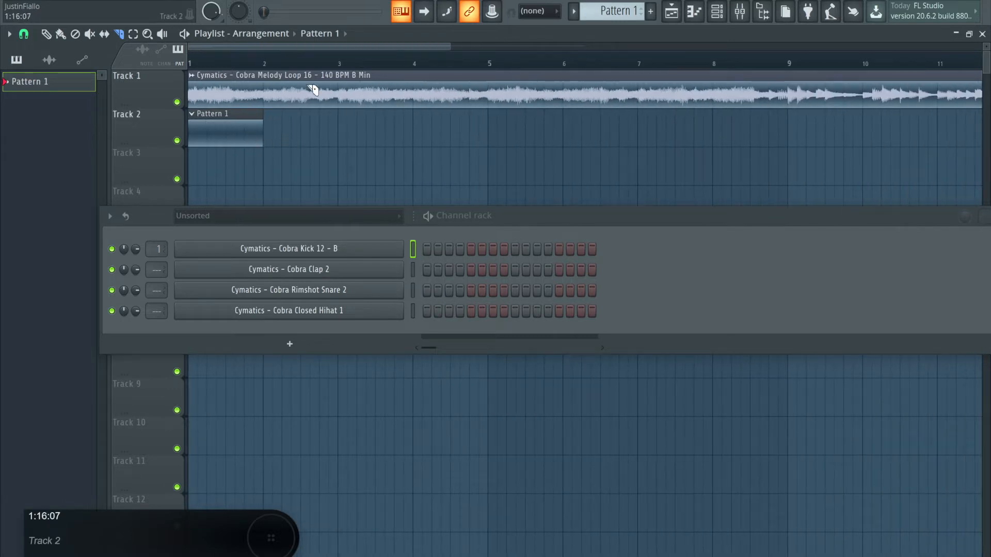
key(l)
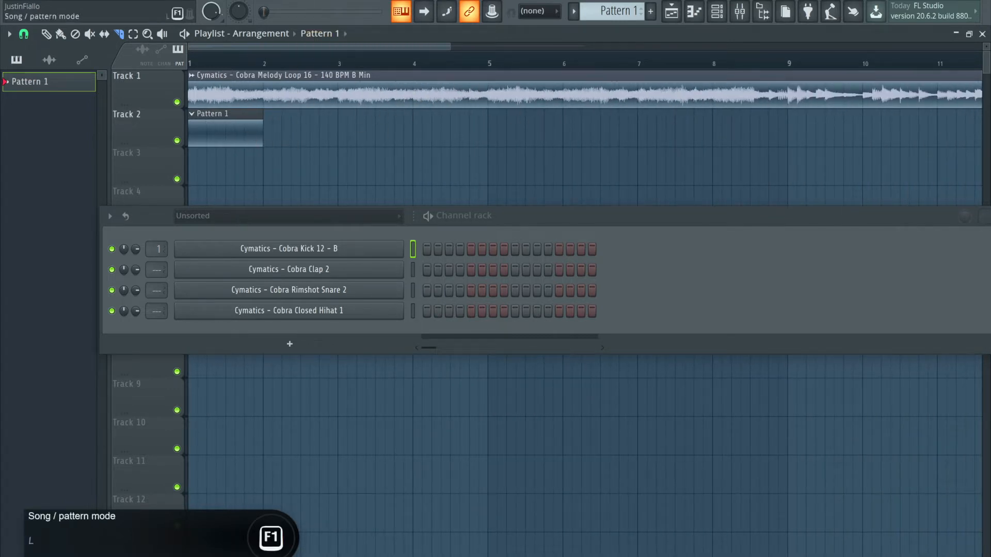
key(space)
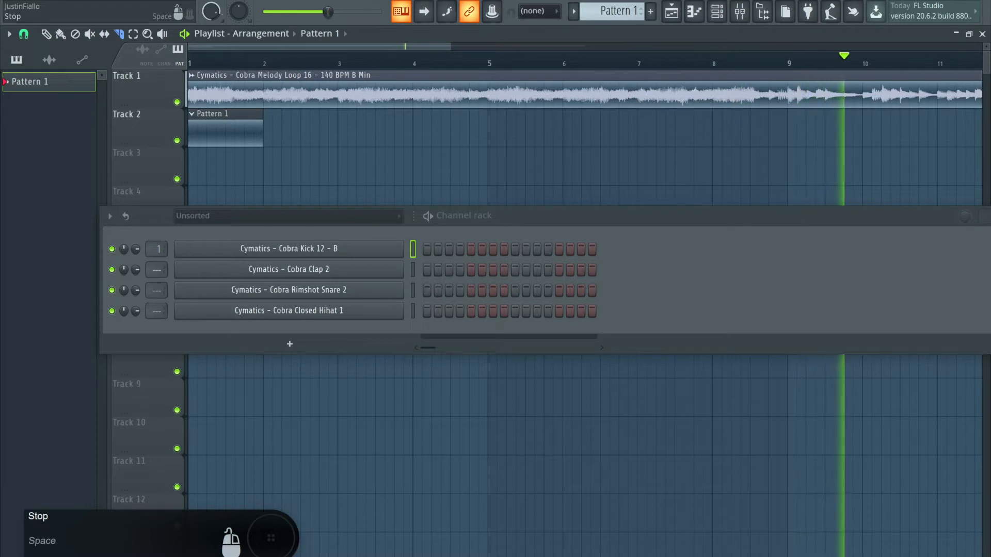
key(space)
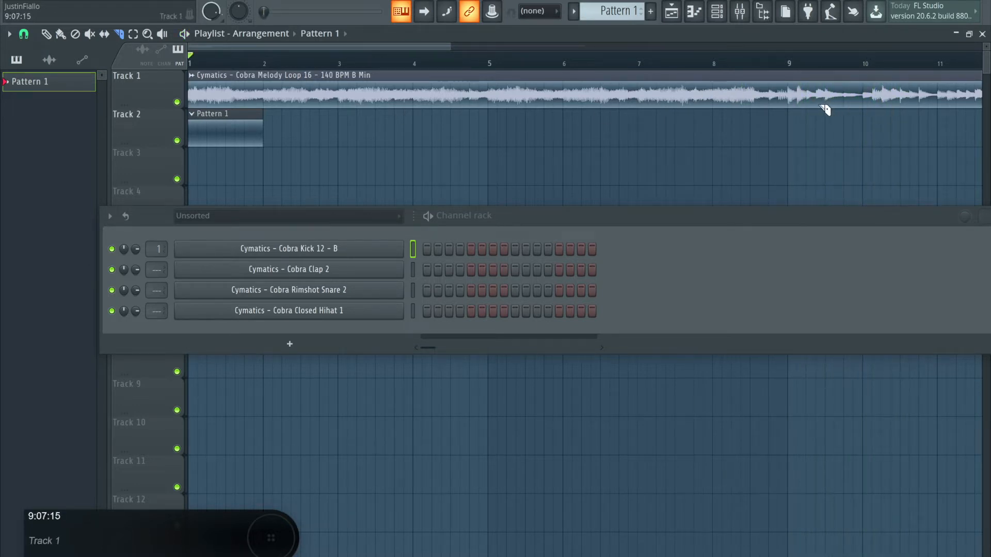
Slice the Cobra Melody Loop 16 clip on Track 1 exactly at bar 9
scroll(806, 106, up, 5)
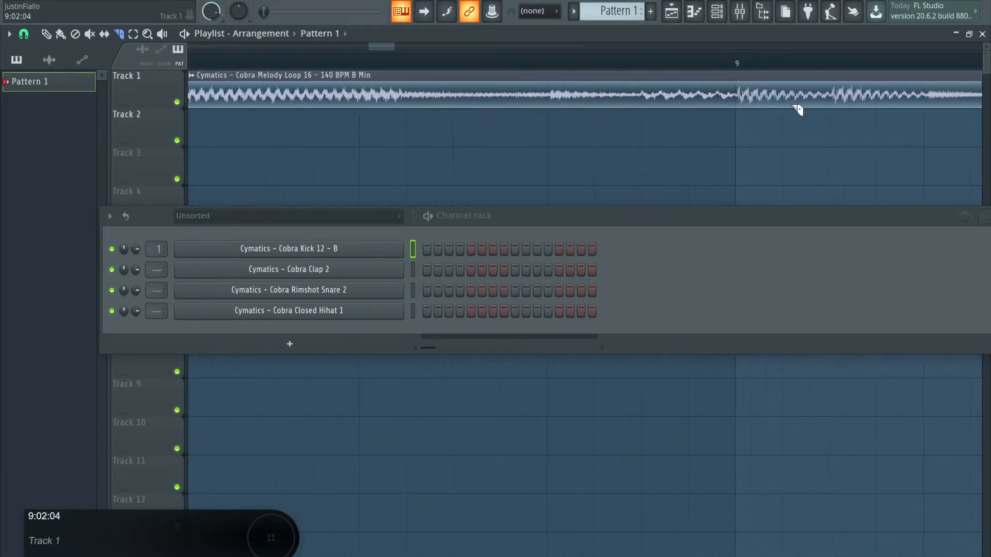
scroll(750, 104, up, 1)
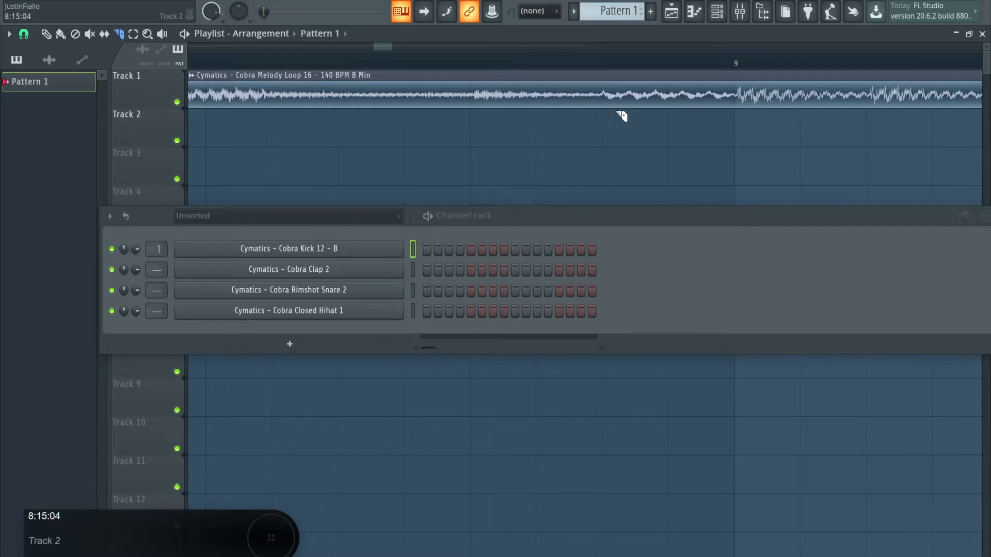
scroll(622, 115, down, 3)
scroll(664, 90, up, 3)
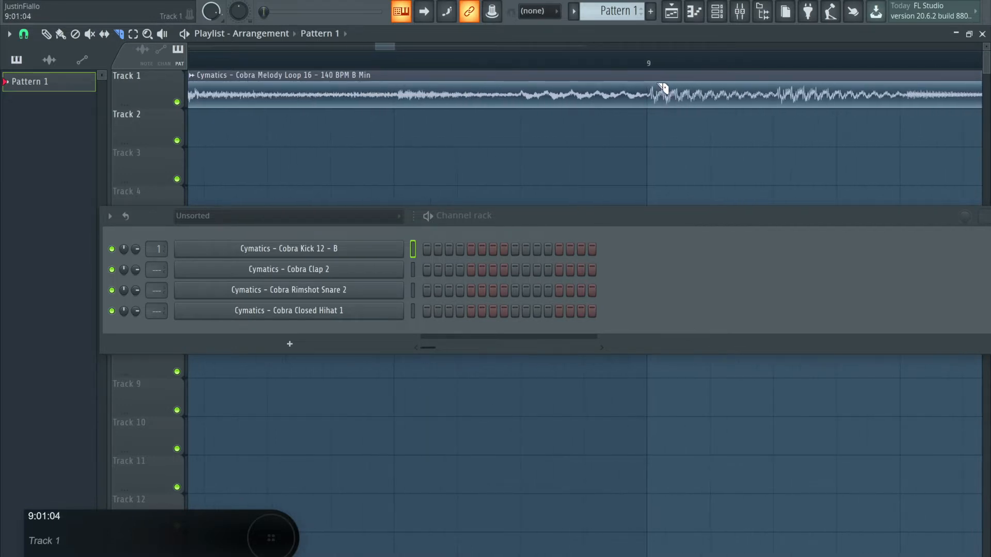
drag(647, 77, 648, 157)
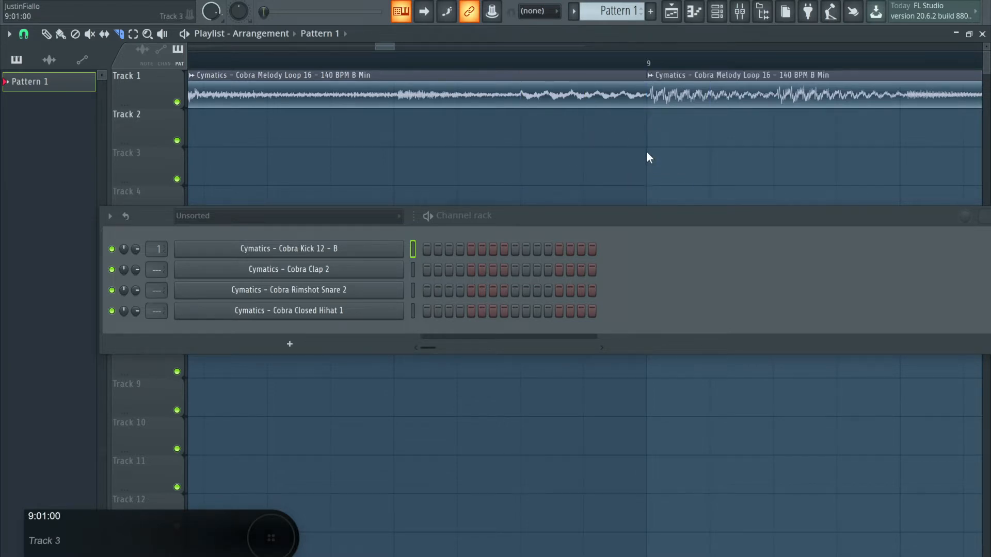
Delete the first half of the sliced melody loop, bars 1 to 8, from Track 1
scroll(305, 76, down, 3)
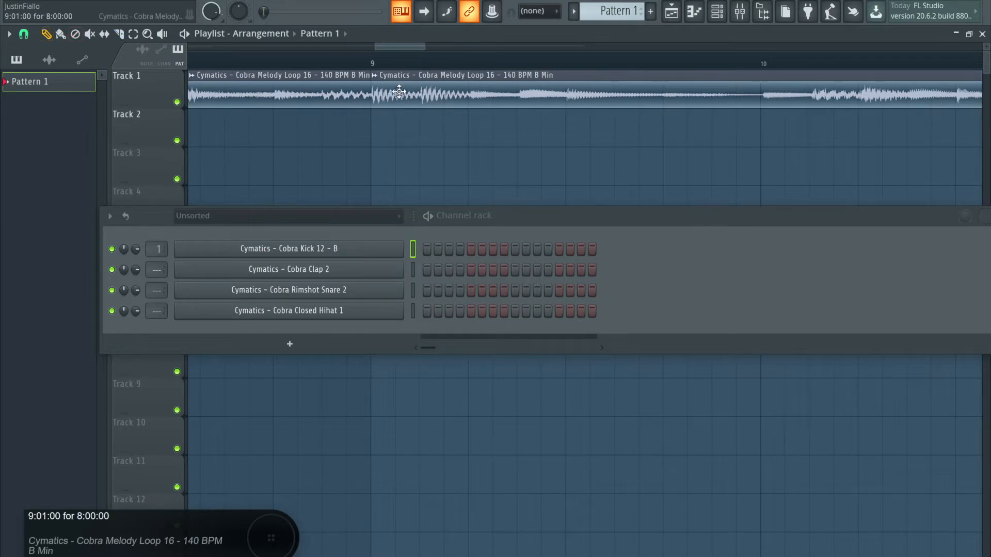
scroll(242, 91, down, 3)
scroll(271, 94, down, 3)
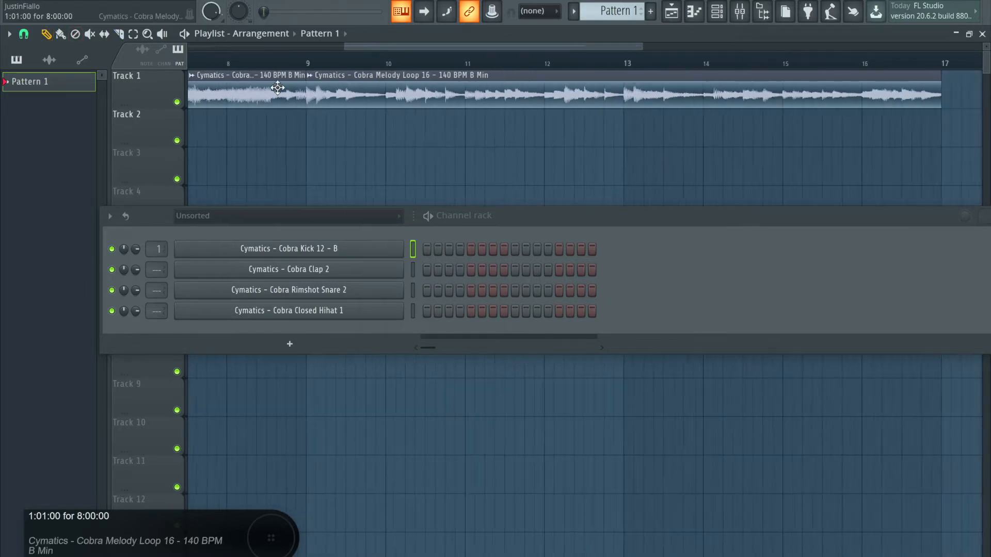
scroll(240, 87, down, 3)
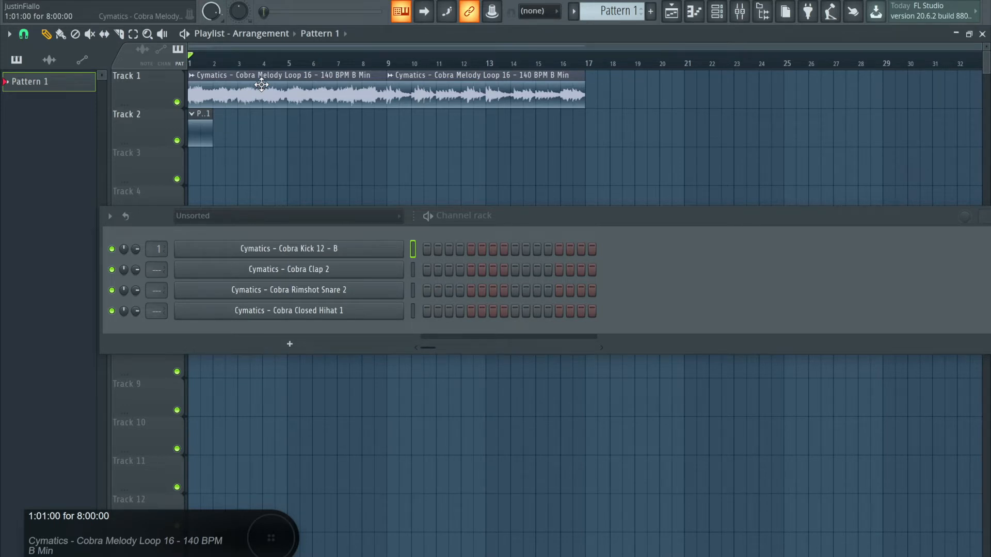
right_click(261, 85)
Set the playback position to bar 9 and play the remaining half of the melody loop
click(390, 65)
drag(360, 58, 390, 58)
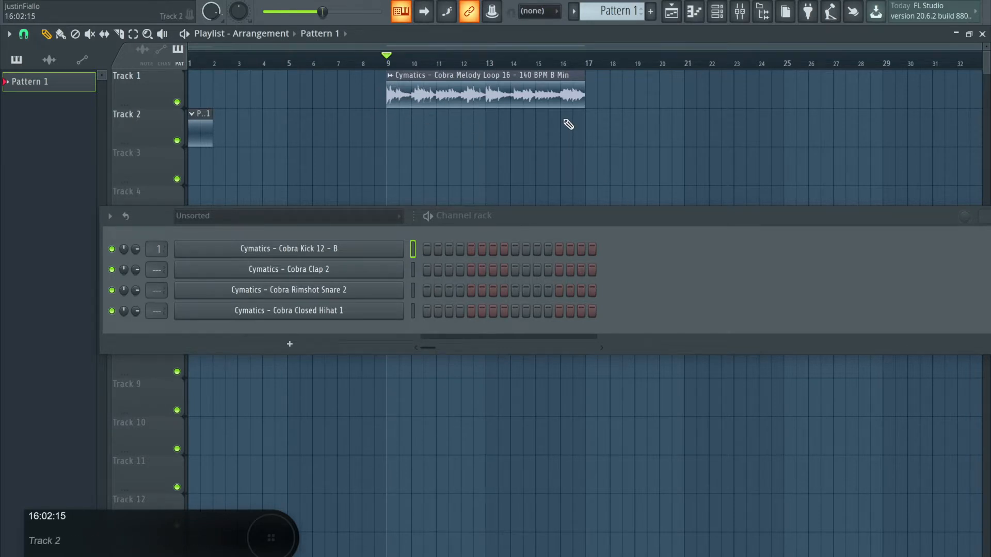
key(space)
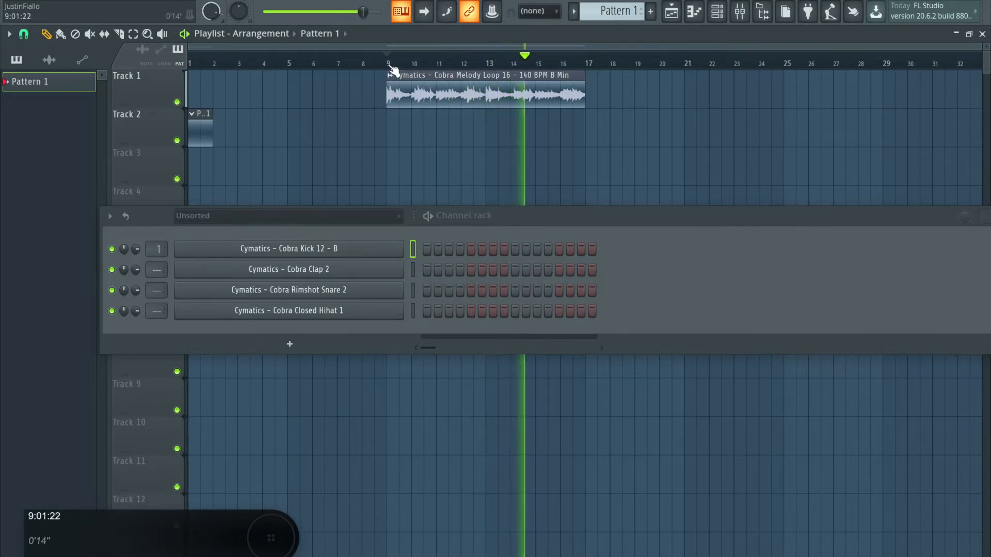
Select bars 9 to 17 on the timeline, play that range as a loop, and clear the time selection
drag(383, 63, 586, 85)
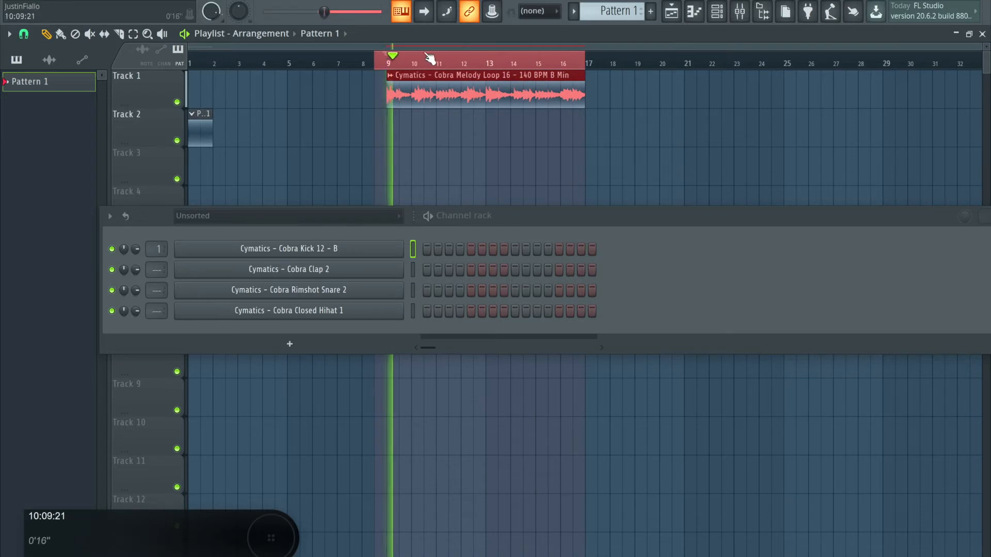
drag(380, 62, 387, 63)
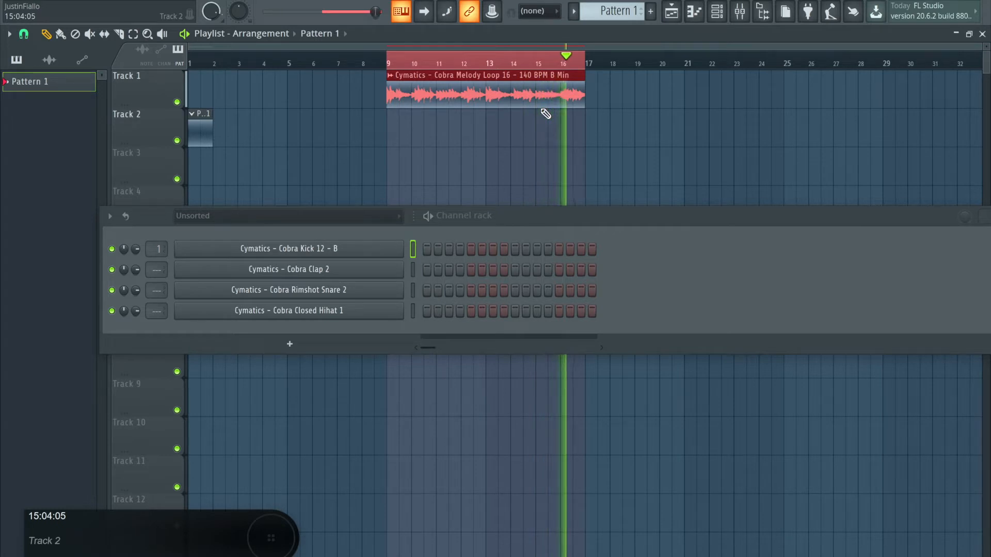
key(space)
drag(587, 55, 164, 76)
drag(390, 62, 160, 69)
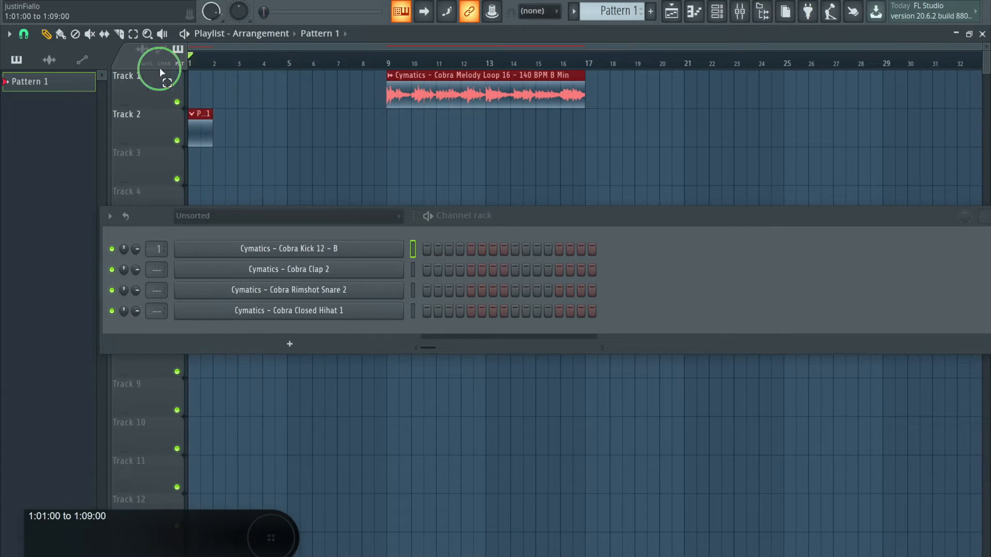
click(506, 168)
right_click(513, 171)
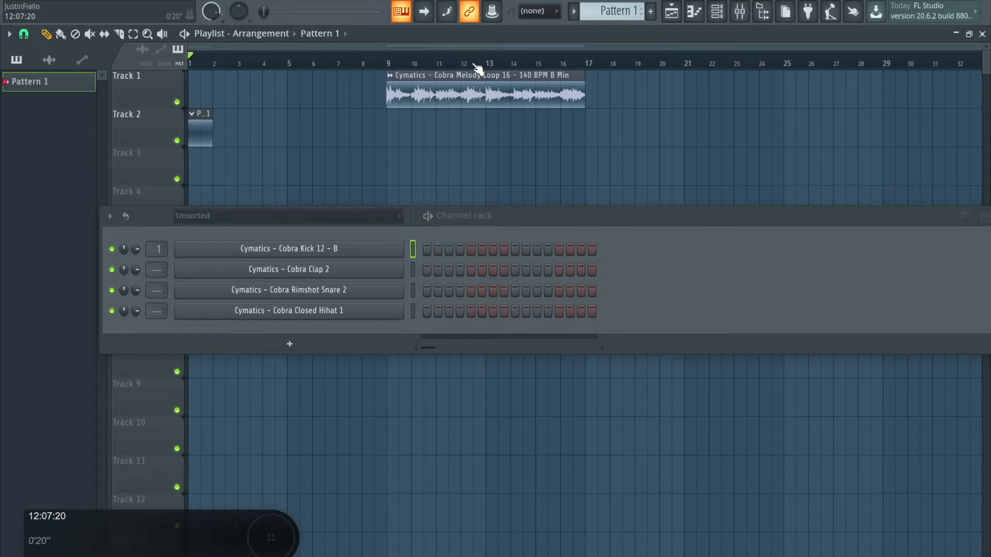
Replace the remaining melody half on Track 1 with the full Cobra Melody Loop 16 audio clip, starting at bar 1
right_click(397, 83)
click(49, 60)
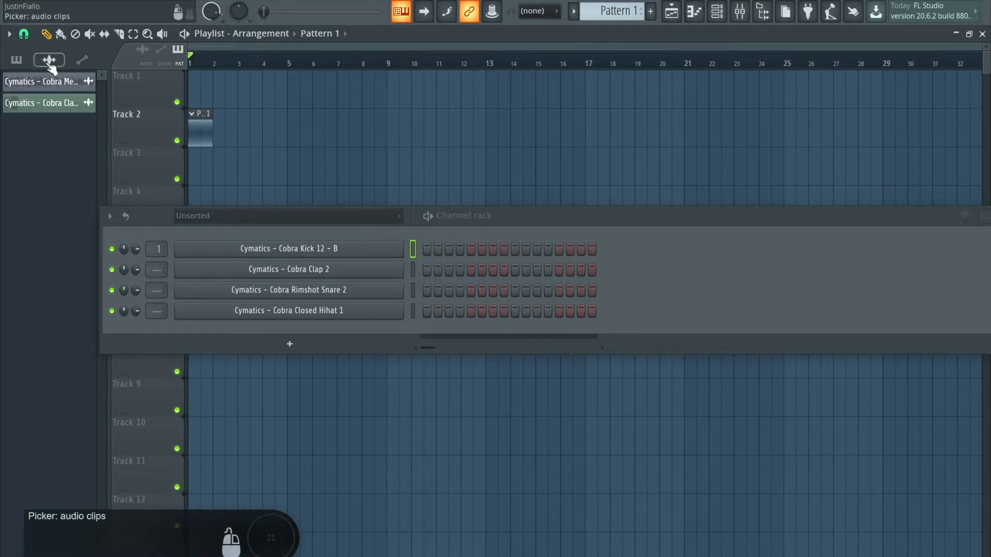
click(50, 83)
drag(206, 88, 189, 89)
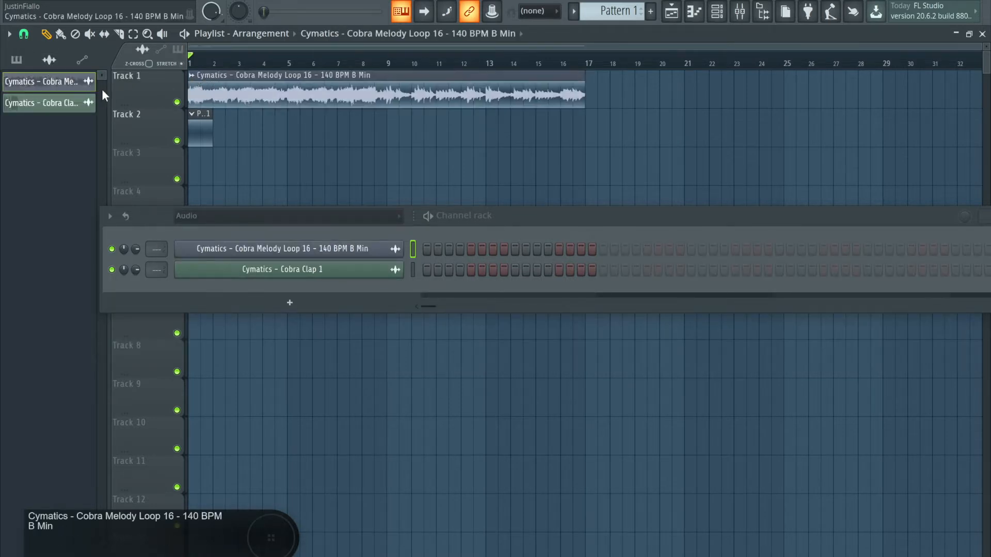
click(24, 63)
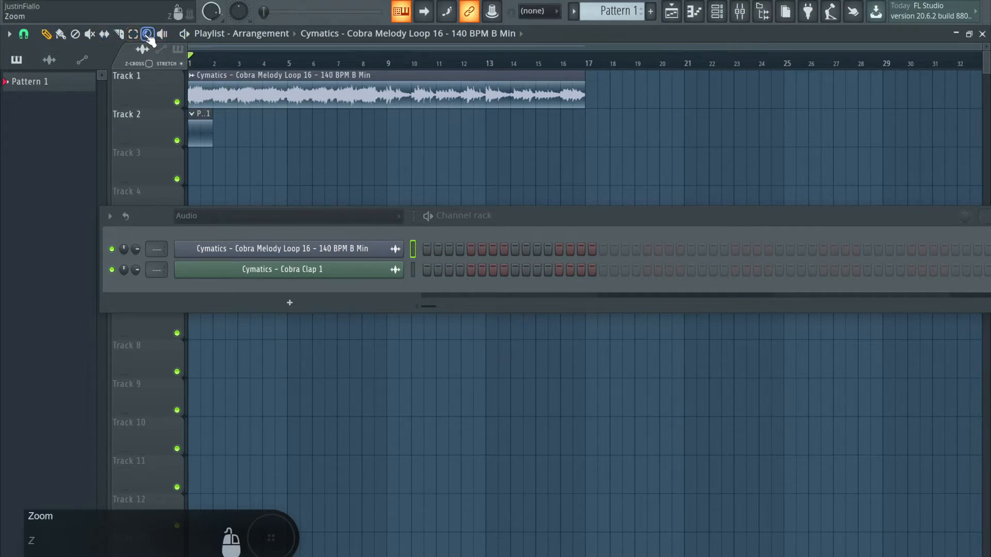
Select the melody clip and the Pattern 1 clip together with a selection box using the Select tool, and clear the selection
click(137, 38)
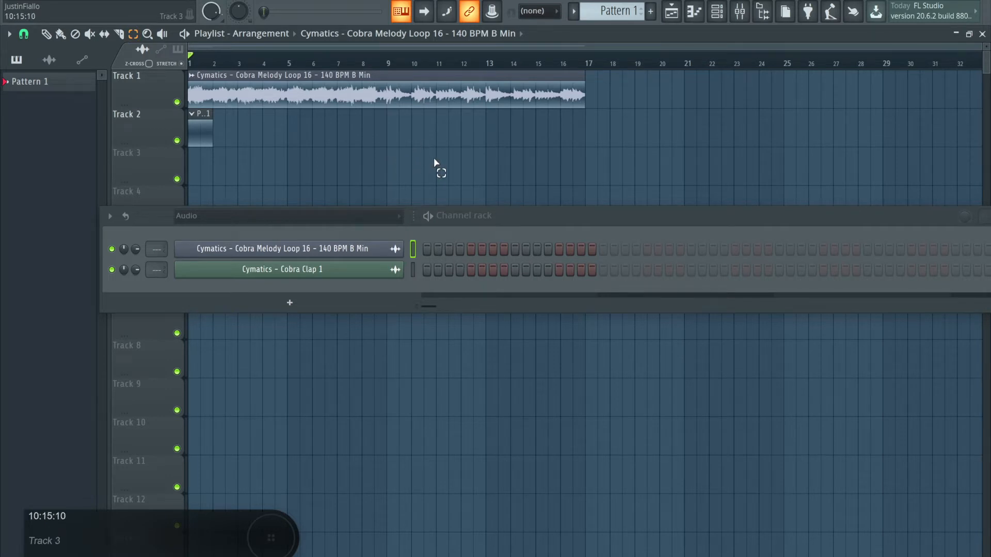
drag(484, 129, 468, 162)
drag(642, 111, 640, 140)
drag(628, 99, 196, 146)
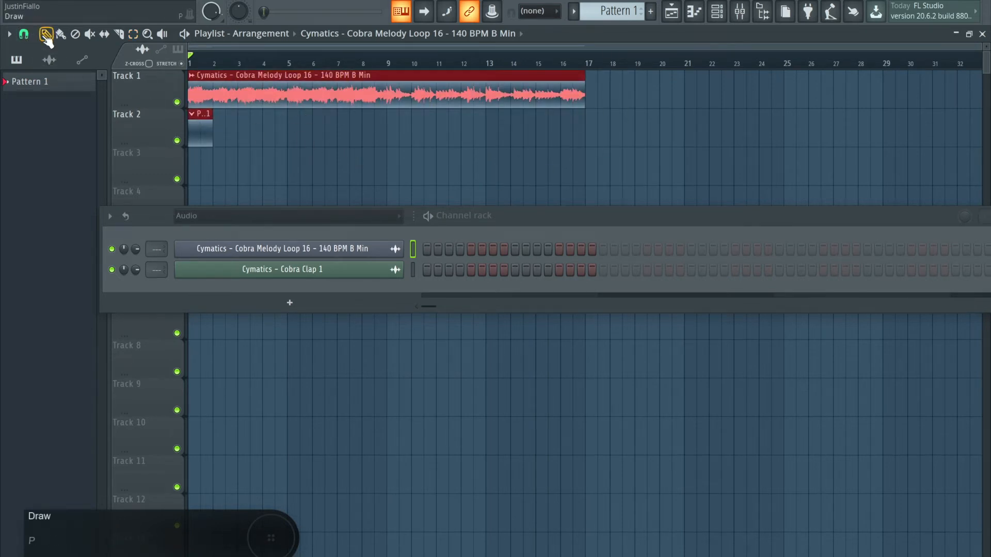
click(313, 159)
right_click(329, 161)
Try the Zoom tool and the track zoom control, enlarging and shrinking the playlist view
click(151, 34)
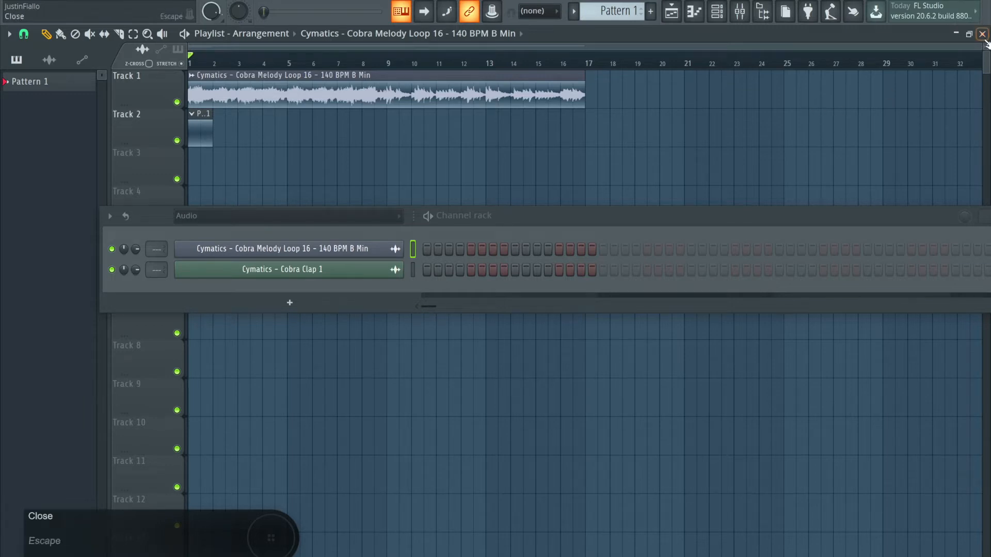
mouse_move(986, 46)
mouse_down()
mouse_move(986, 66)
mouse_move(986, 10)
mouse_move(986, 44)
mouse_up()
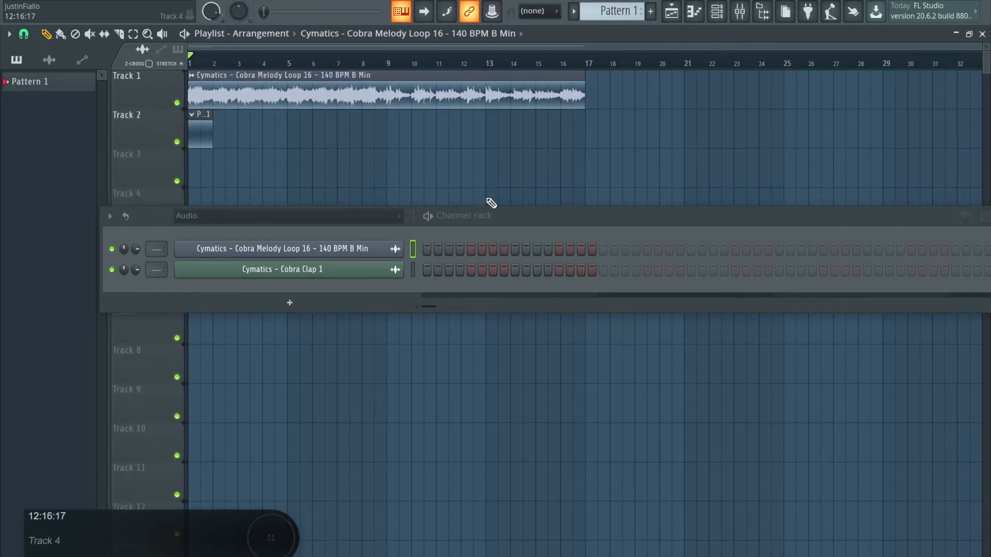
scroll(490, 188, up, 6)
scroll(490, 181, down, 6)
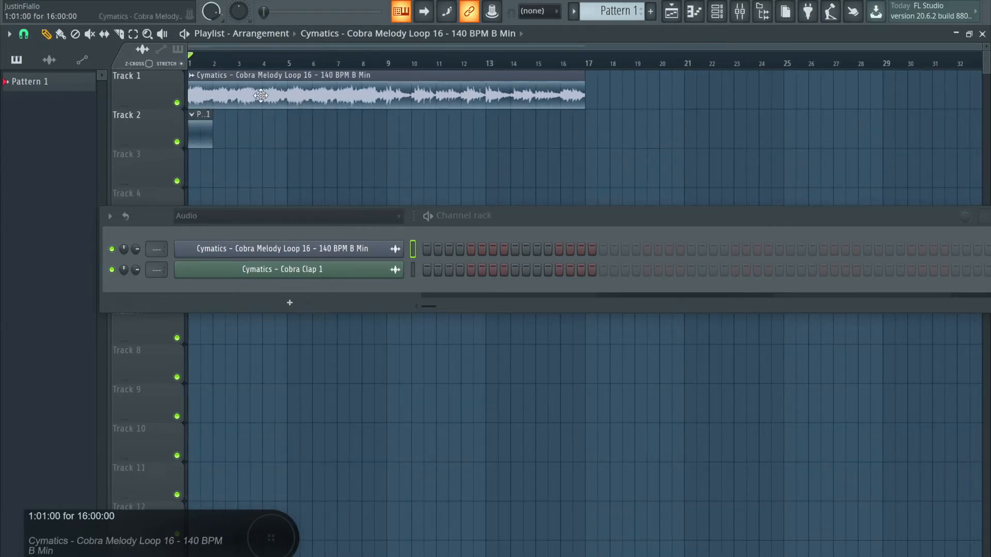
Audition the melody clip from about bar 11 with the Playback tool, and return to the Draw tool
click(163, 34)
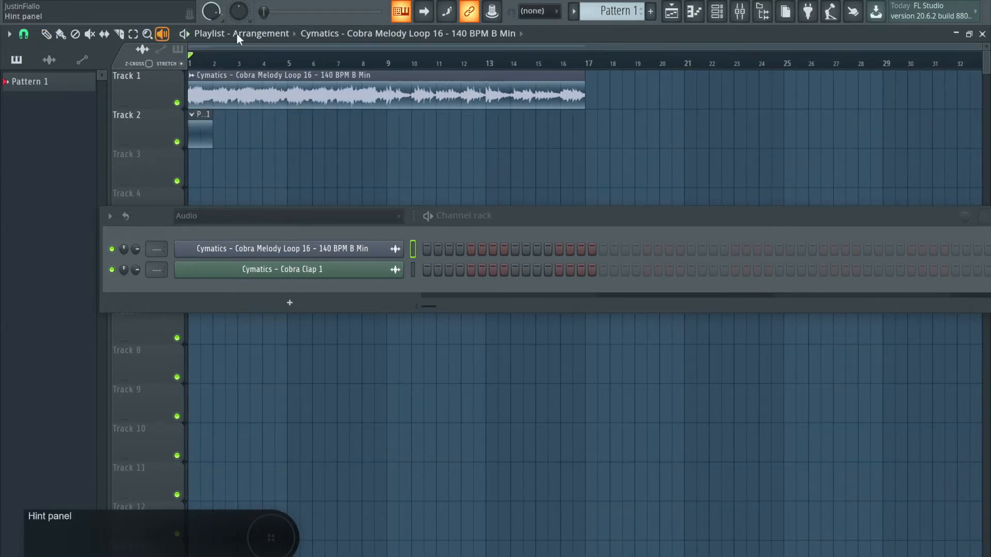
click(438, 77)
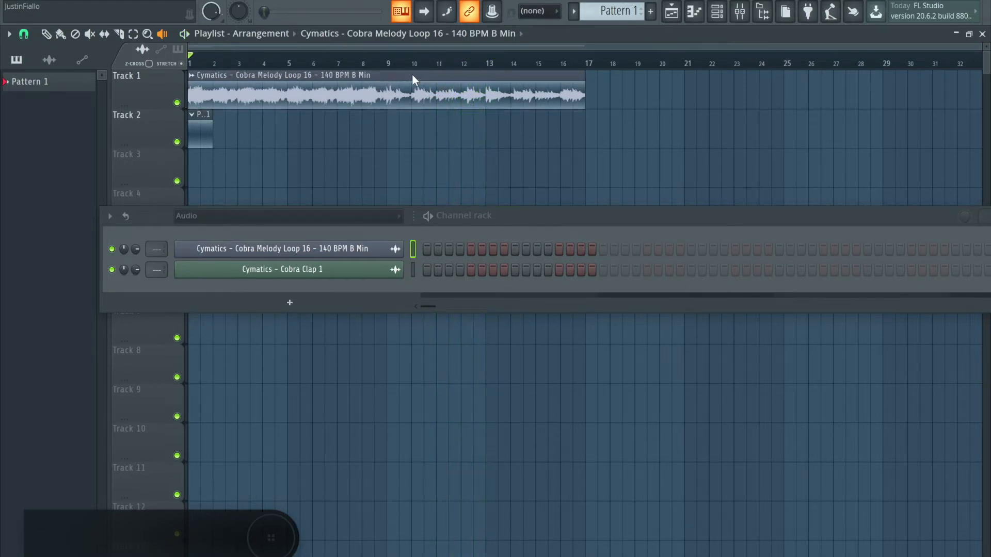
click(47, 35)
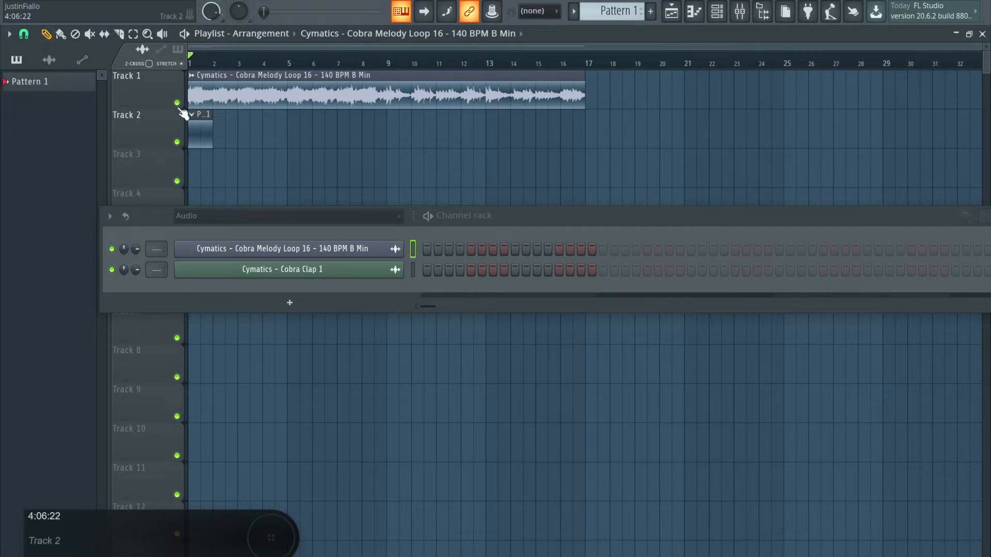
Examine the playlist options, including the Snap, Time markers, View, Tools, Group and Edit commands
key(c)
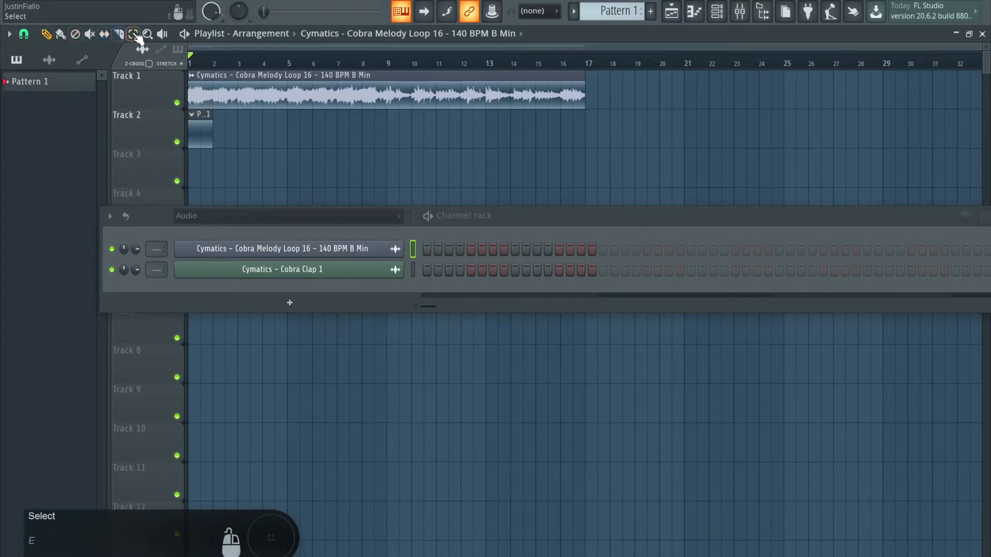
click(9, 34)
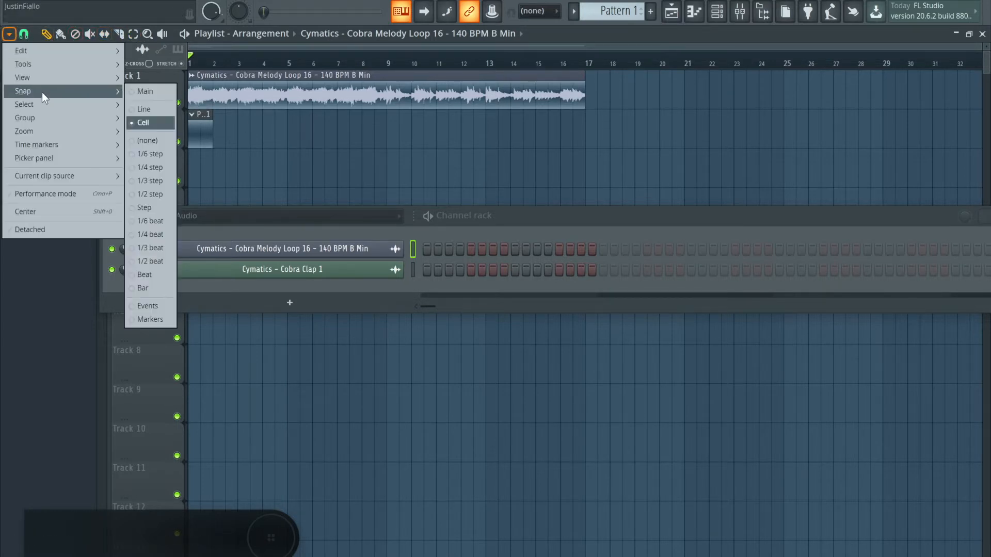
mouse_move(71, 133)
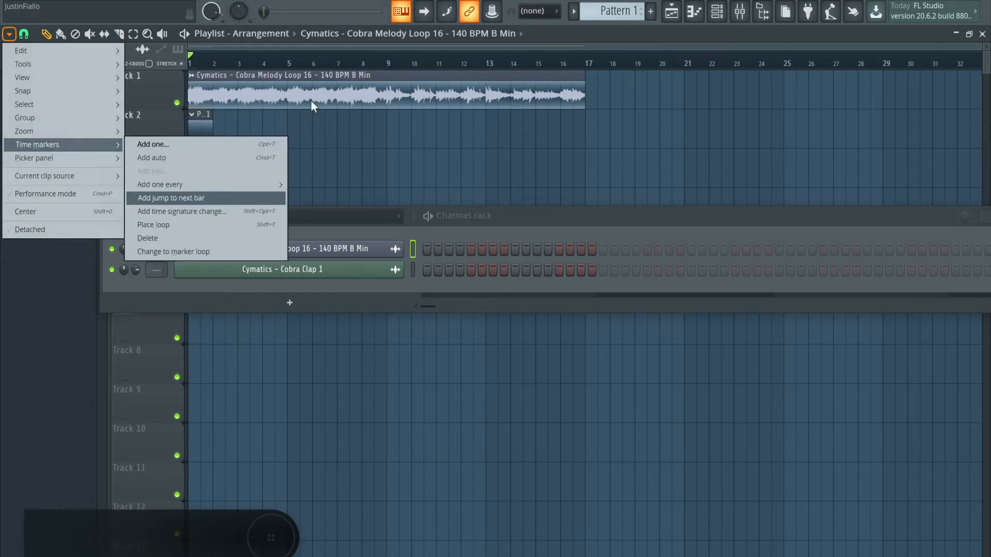
click(253, 38)
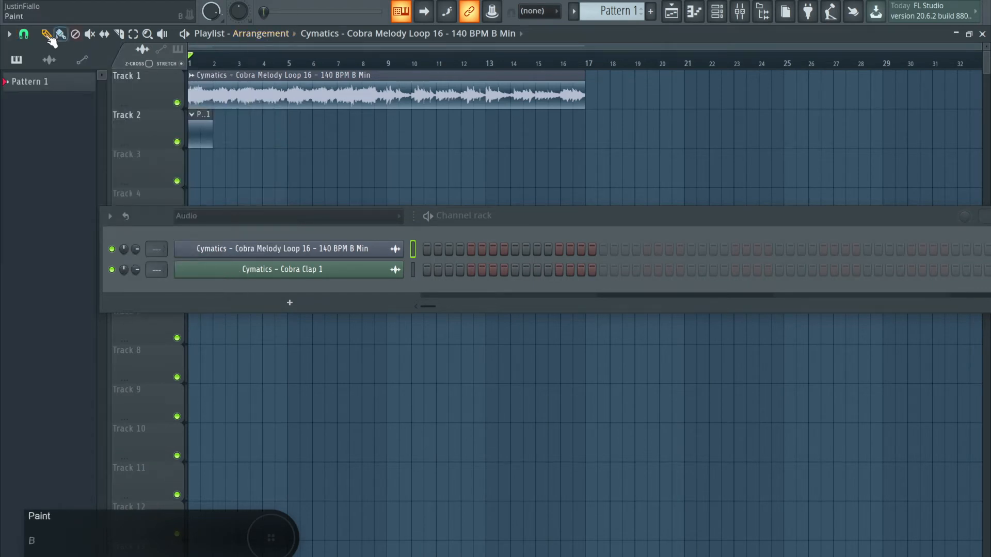
click(10, 34)
mouse_move(39, 79)
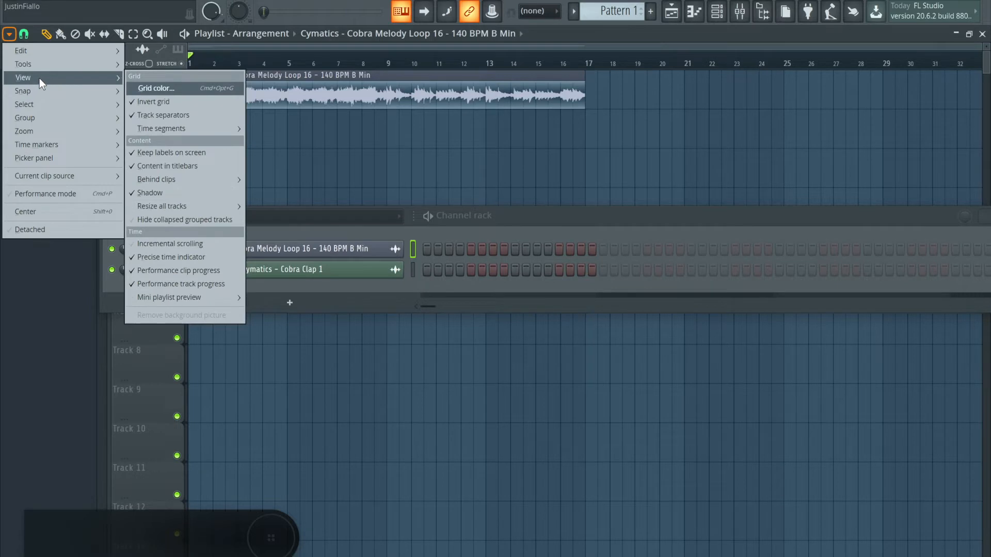
mouse_move(73, 65)
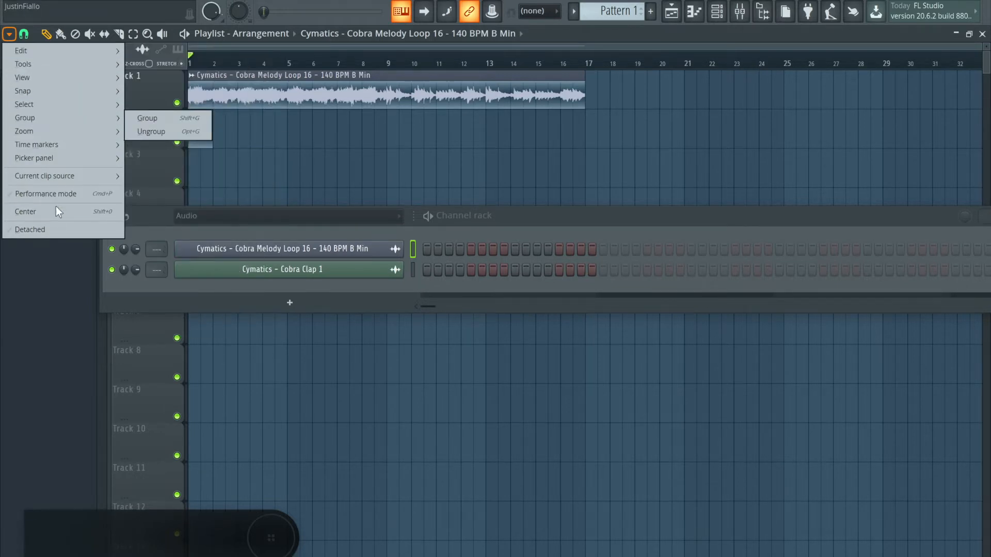
mouse_move(21, 51)
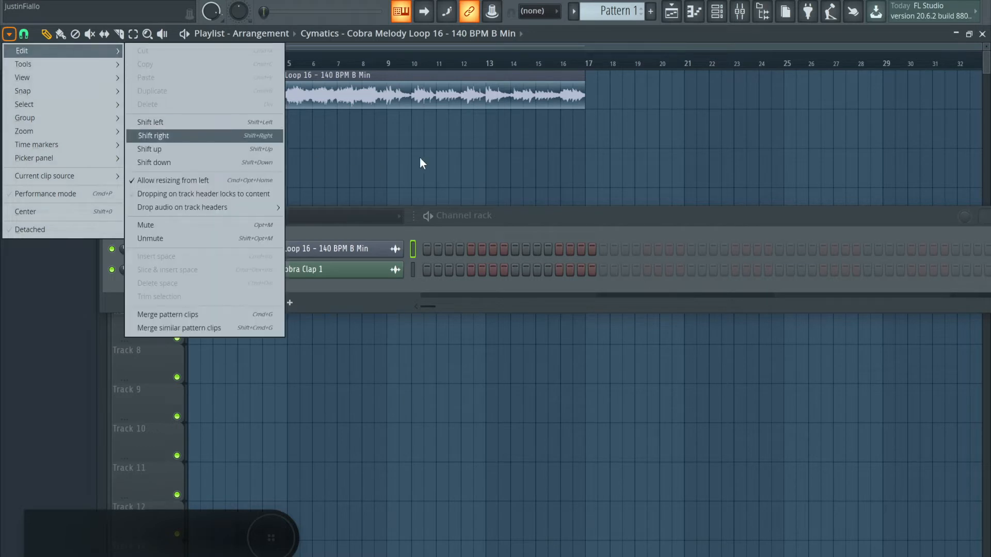
click(414, 159)
click(10, 35)
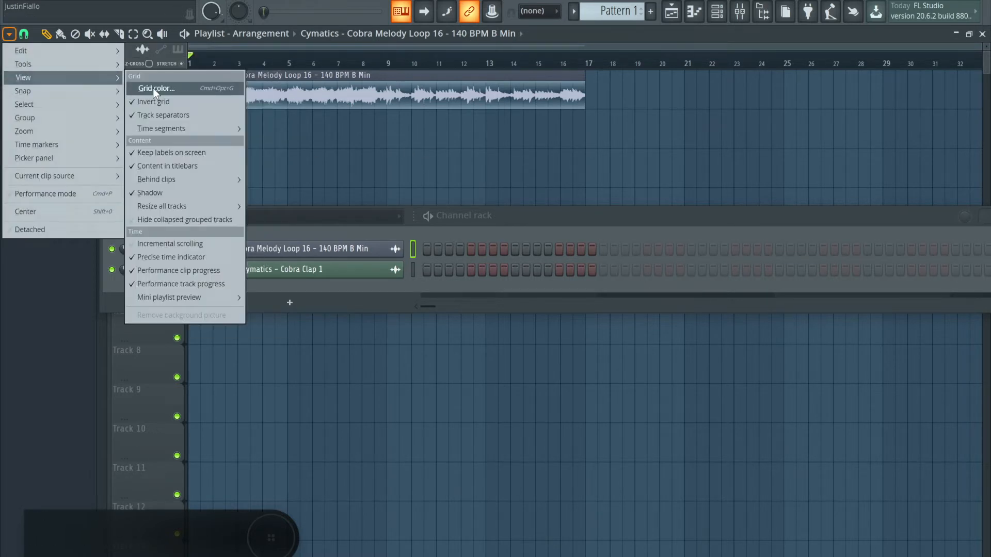
click(331, 161)
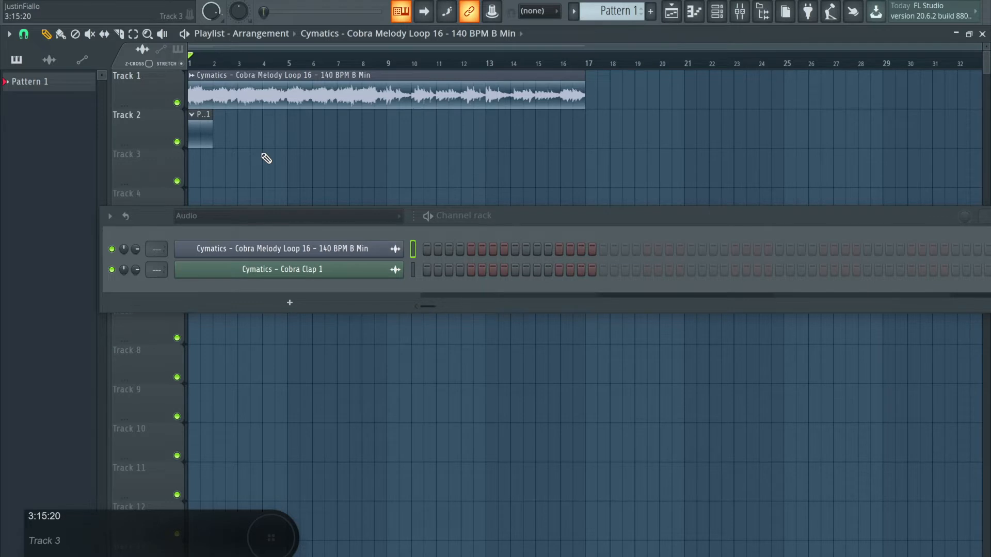
Try the Line and Beat snap settings for the playlist, and set the snap back to Cell
click(25, 35)
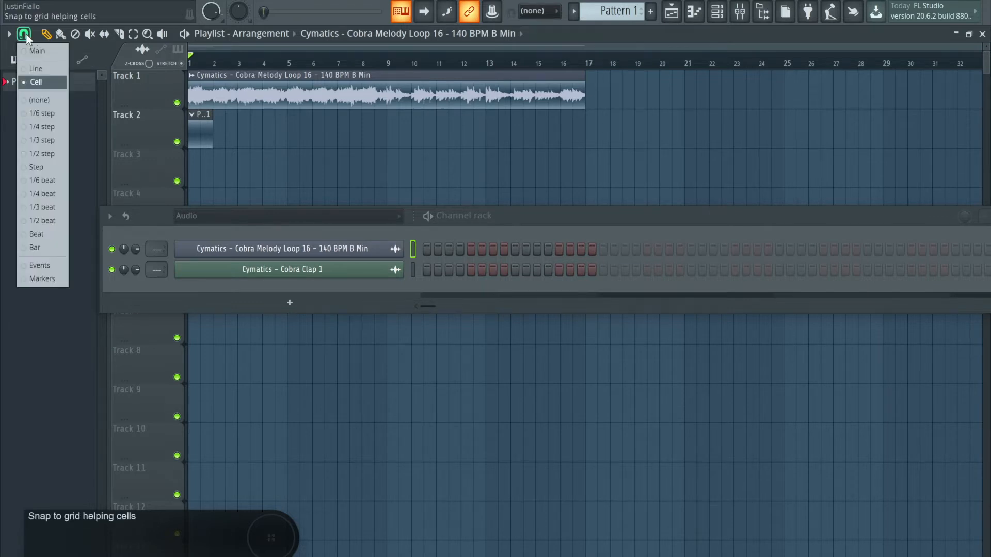
click(38, 68)
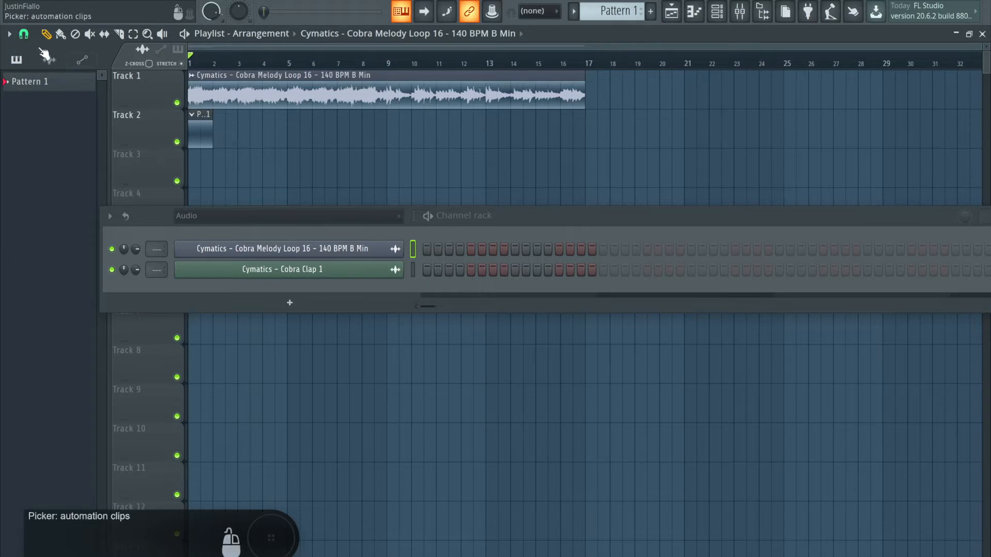
click(23, 34)
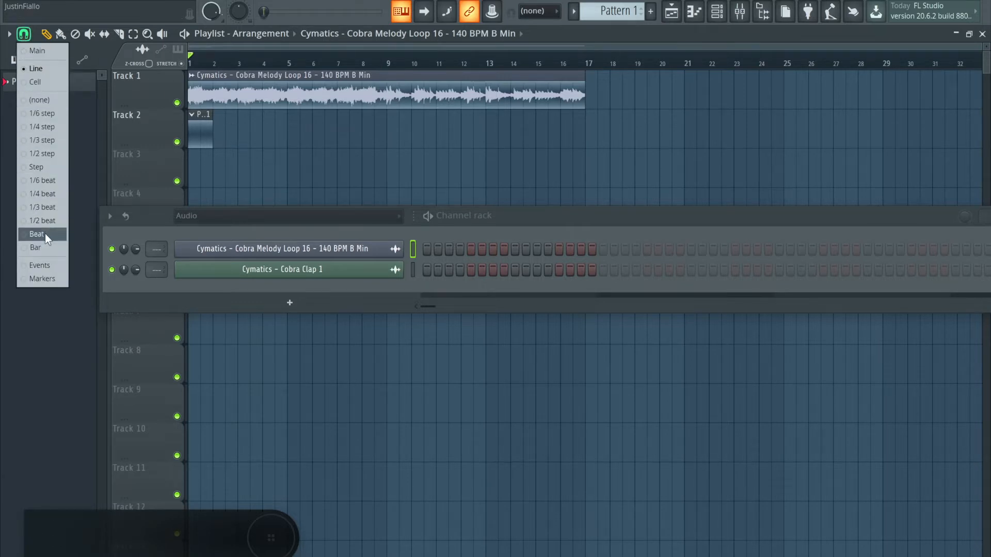
click(45, 235)
click(24, 34)
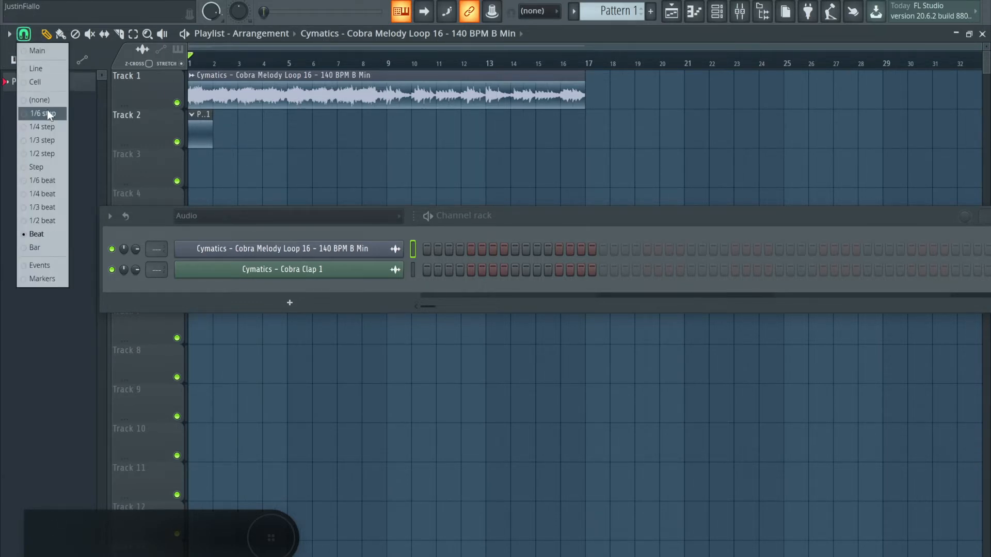
click(47, 83)
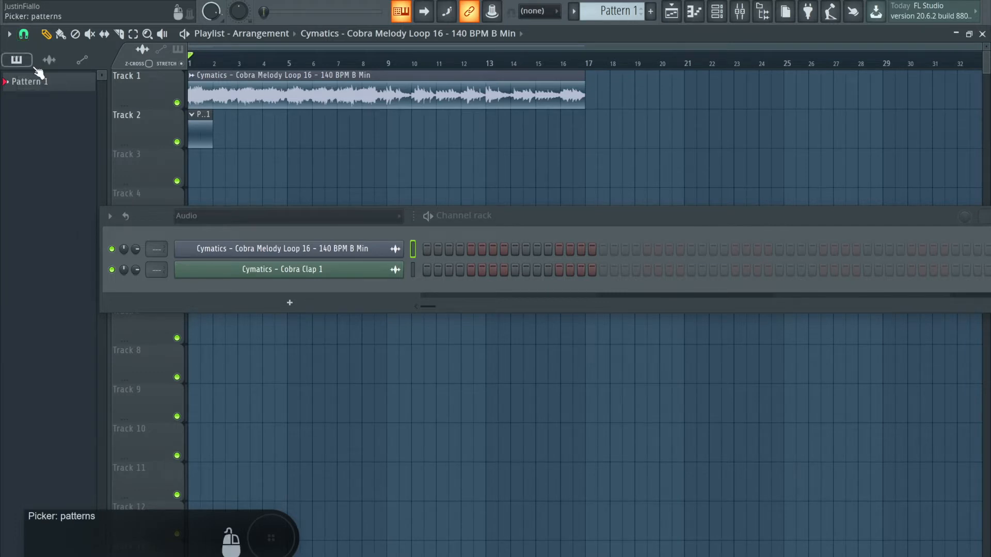
click(24, 35)
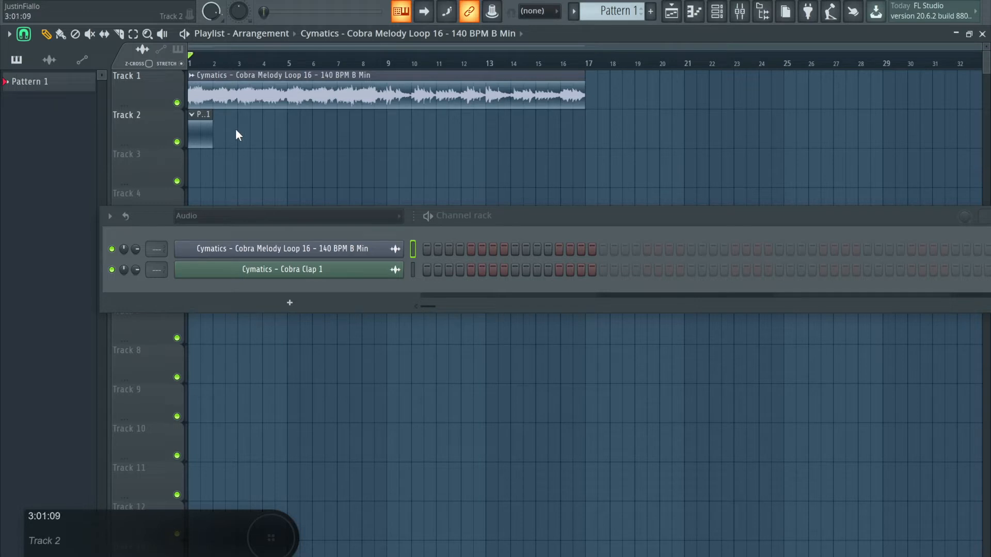
Place a clip in bar 1 of Track 3 and remove it again
scroll(250, 138, up, 4)
scroll(253, 140, left, 3)
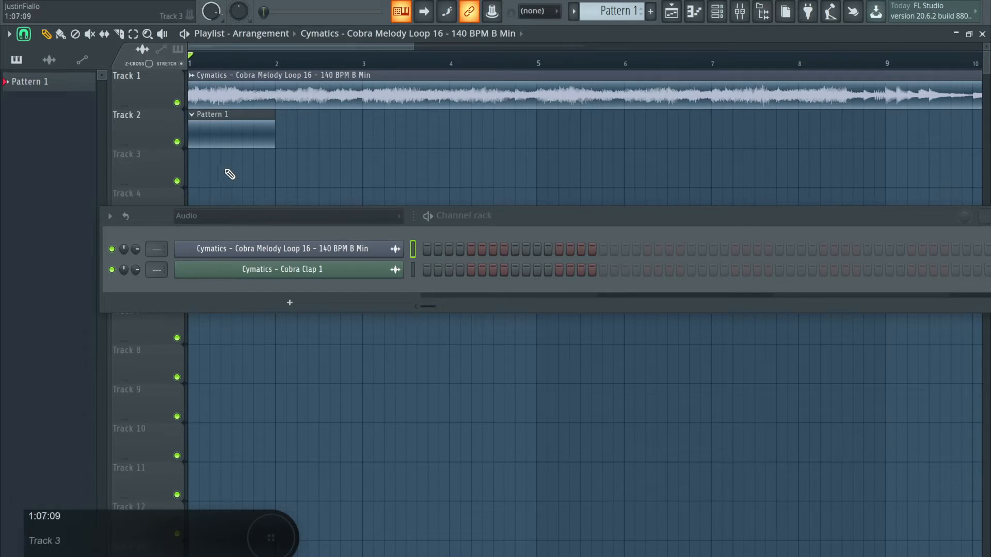
click(244, 166)
right_click(254, 160)
scroll(292, 146, down, 3)
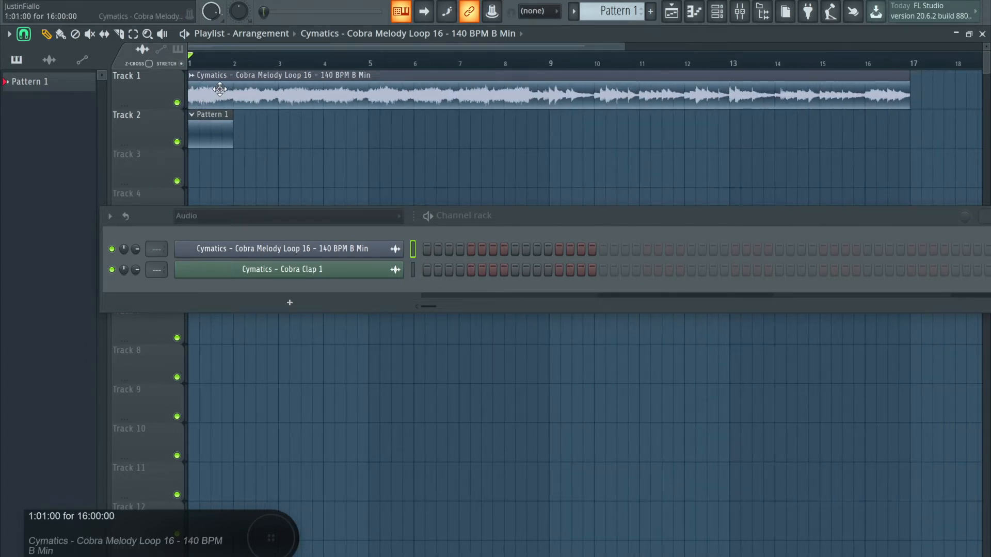
Replace the Pattern 1 clip on Track 2 with four consecutive Pattern 1 clips starting at bars 1, 2, 3 and 4
right_click(215, 137)
click(44, 88)
click(207, 142)
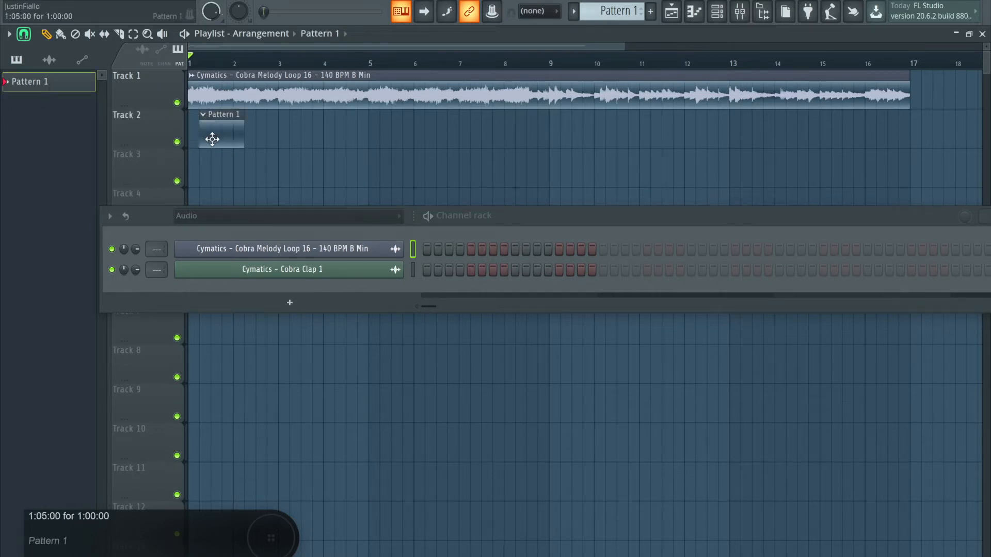
click(242, 132)
click(286, 126)
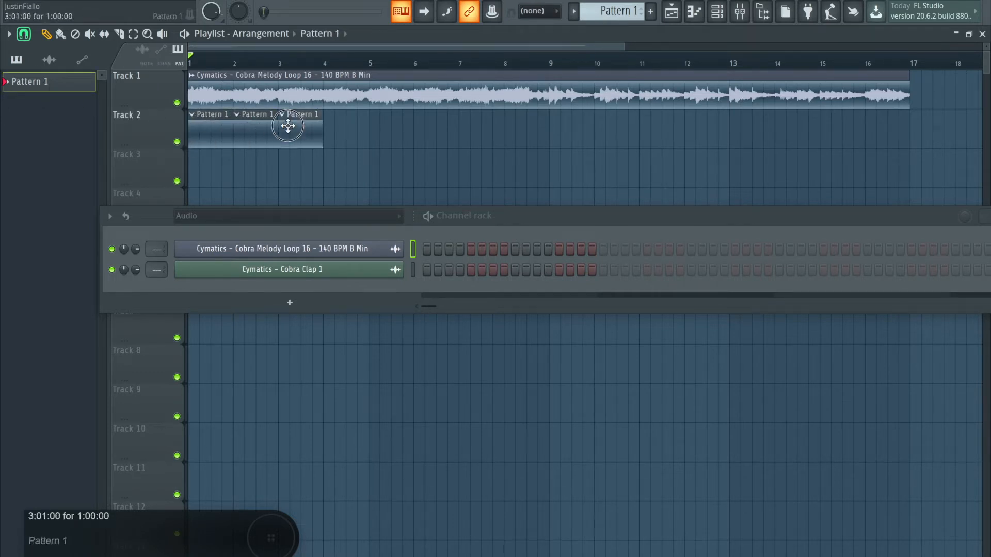
click(345, 123)
drag(351, 123, 340, 128)
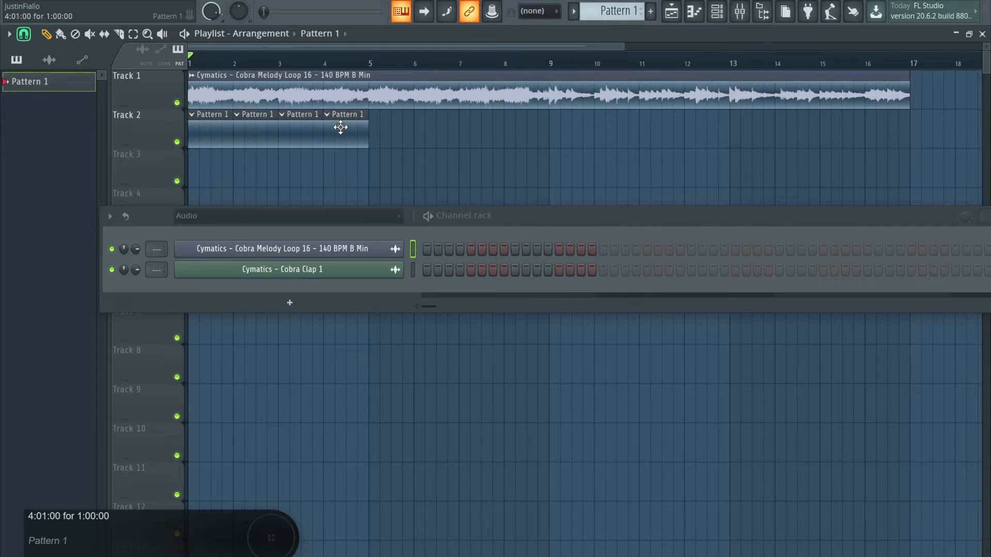
Delete the Pattern 1 clips in bars 2, 3 and 4 of Track 2, keeping the one in bar 1
right_click(341, 128)
right_click(288, 126)
right_click(263, 126)
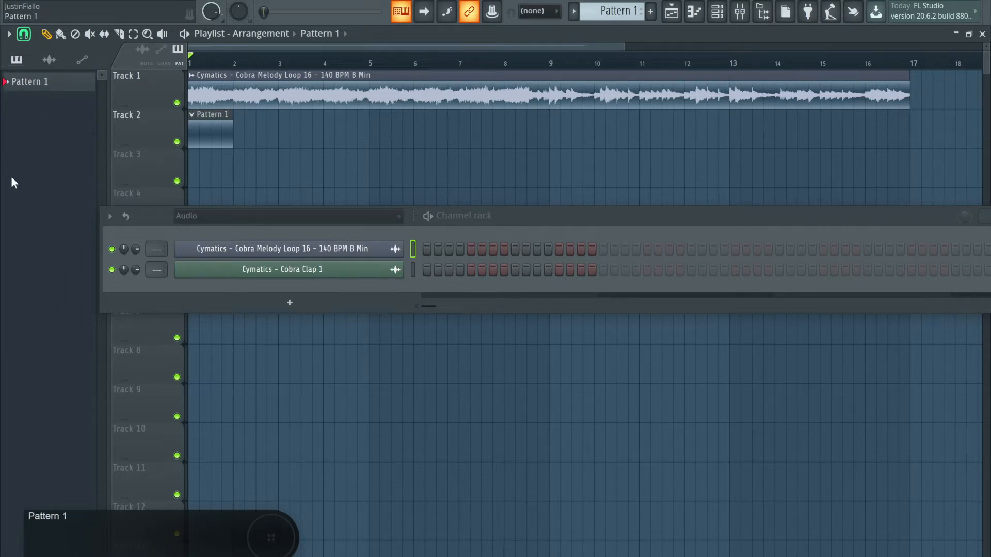
View the audio clips and automation clips in the playlist picker, and return the picker to patterns
click(50, 63)
click(81, 63)
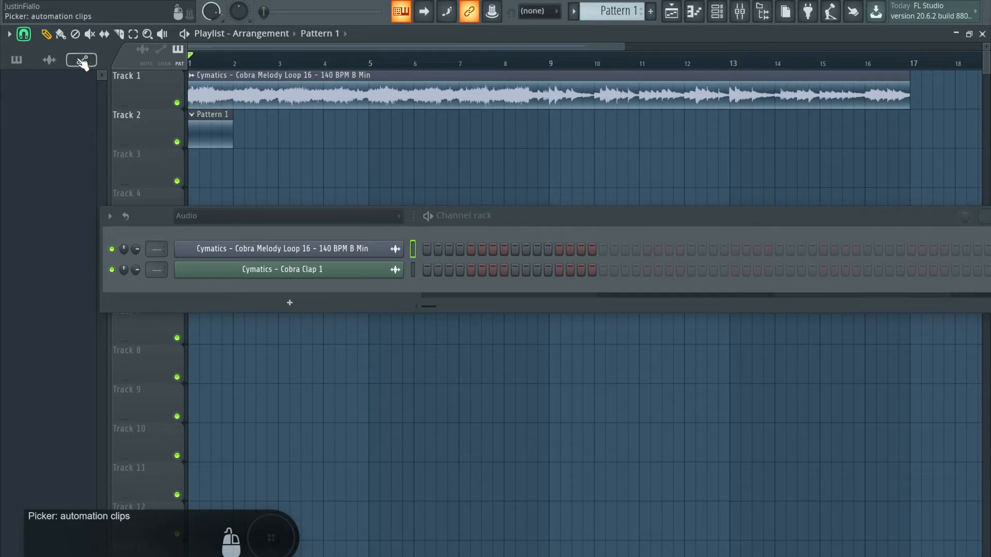
click(15, 62)
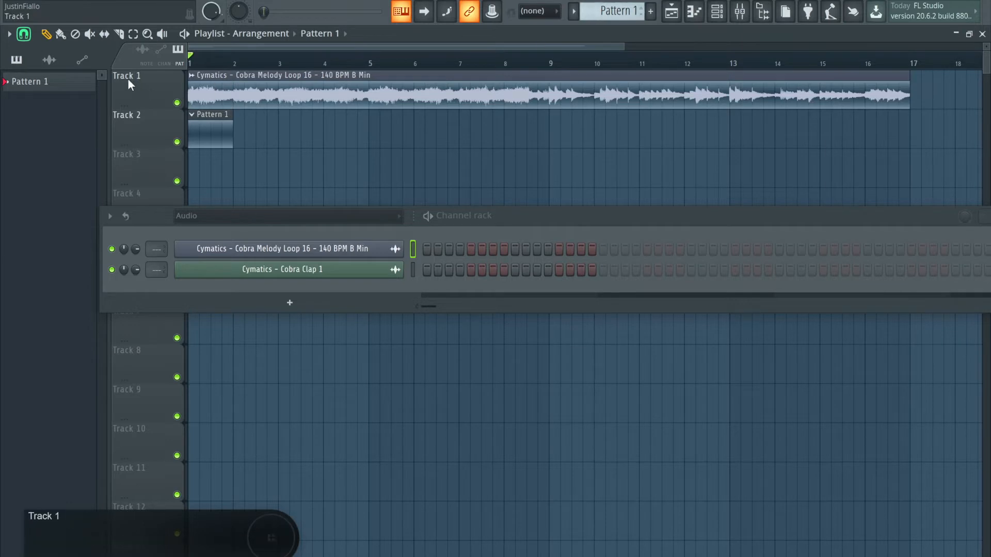
Place a Pattern 1 clip in bar 3 of Track 3 and remove it again
click(86, 81)
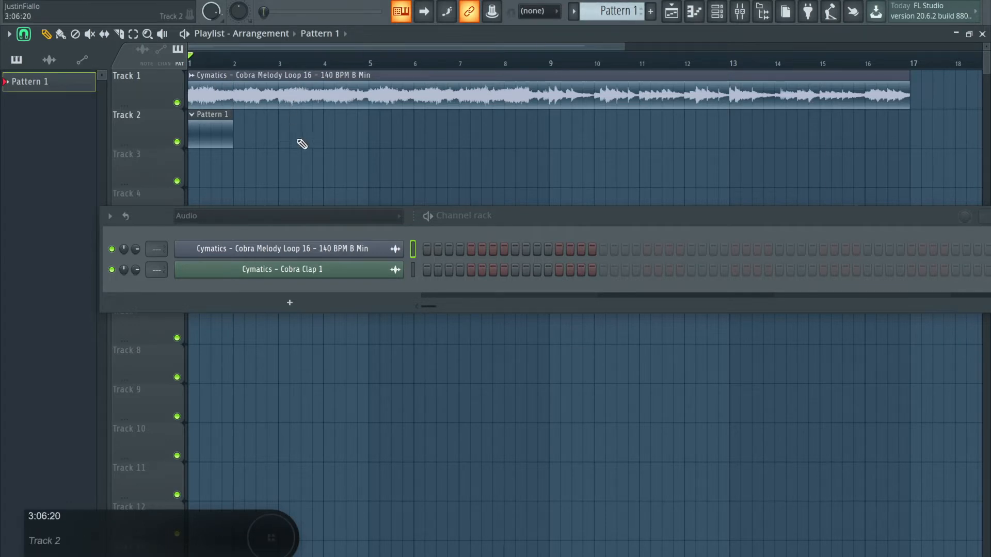
click(301, 155)
right_click(312, 167)
Review the picker's audio and automation clip lists once more and go back to its pattern list
click(49, 60)
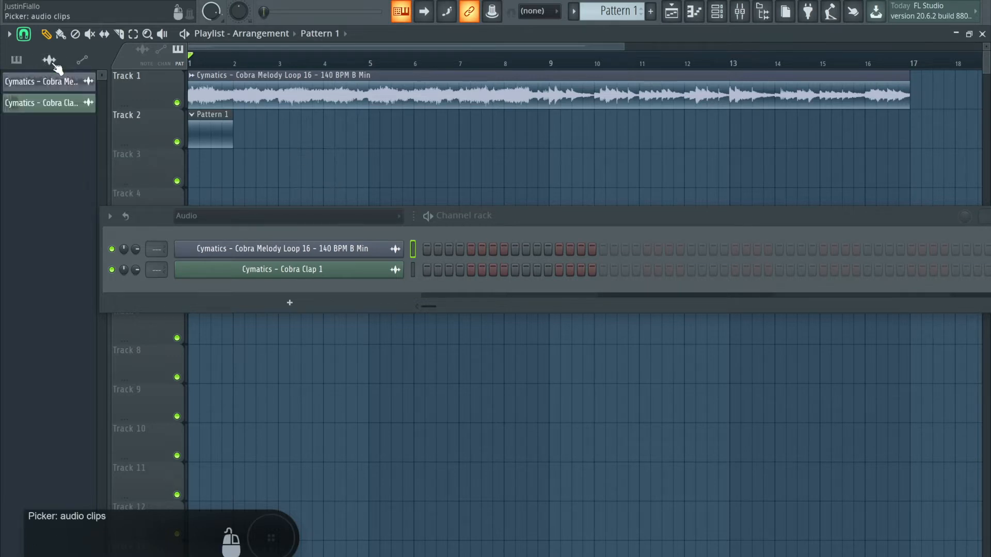
click(86, 61)
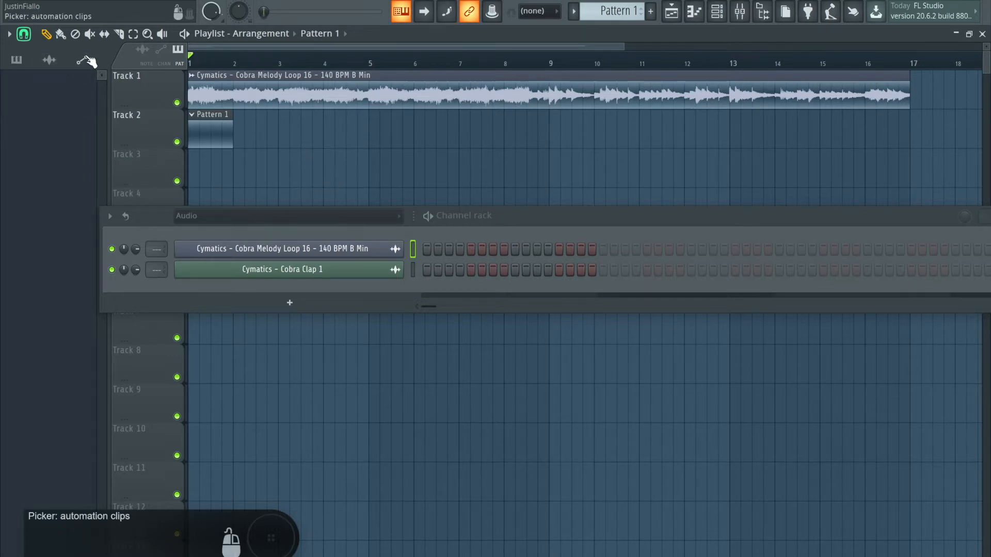
click(17, 60)
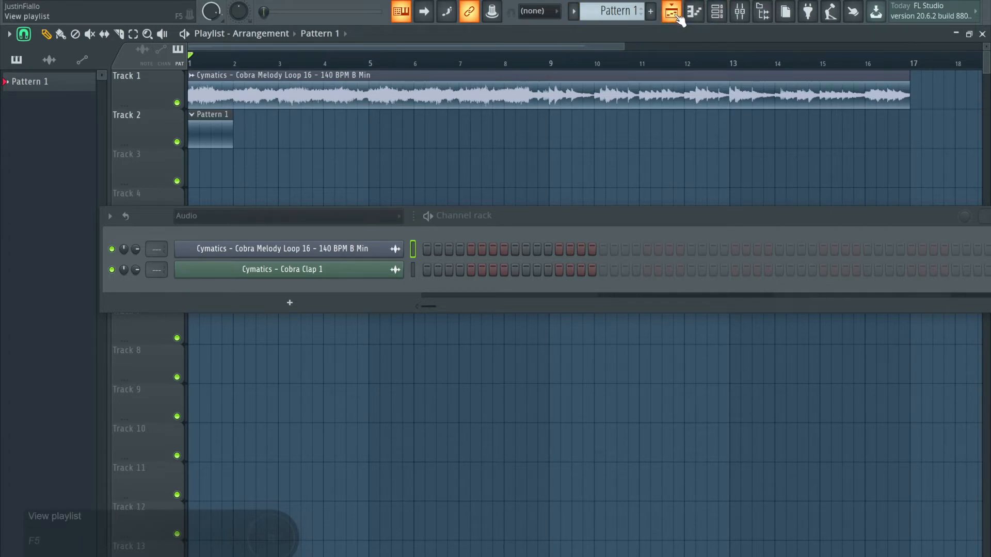
Hide and show the playlist, piano roll and channel rack windows in turn, leaving the channel rack over the playlist
click(672, 12)
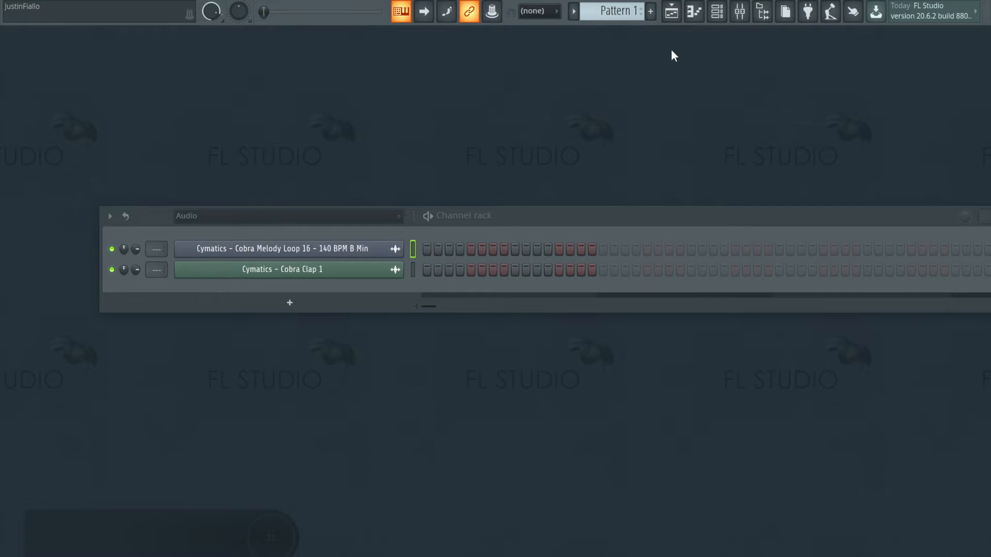
click(672, 12)
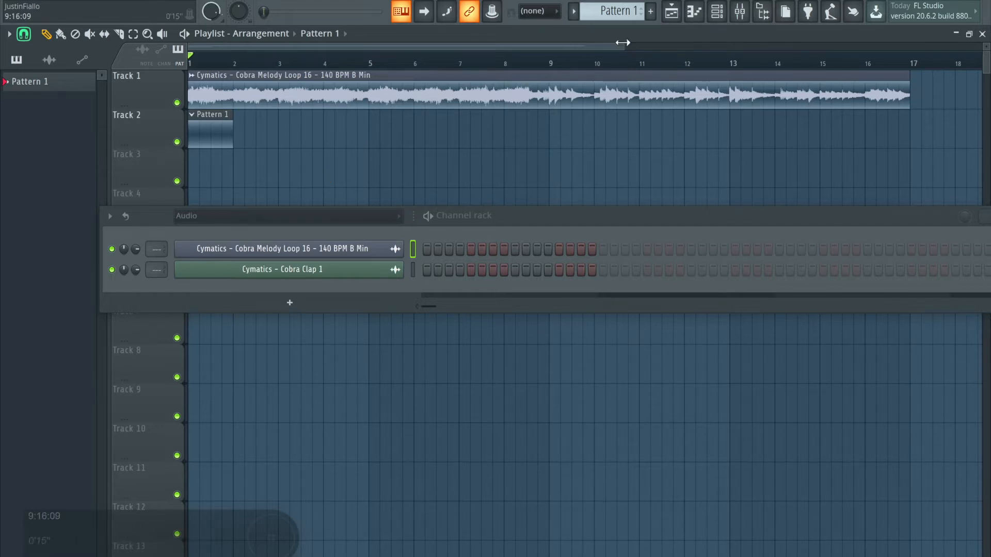
click(702, 15)
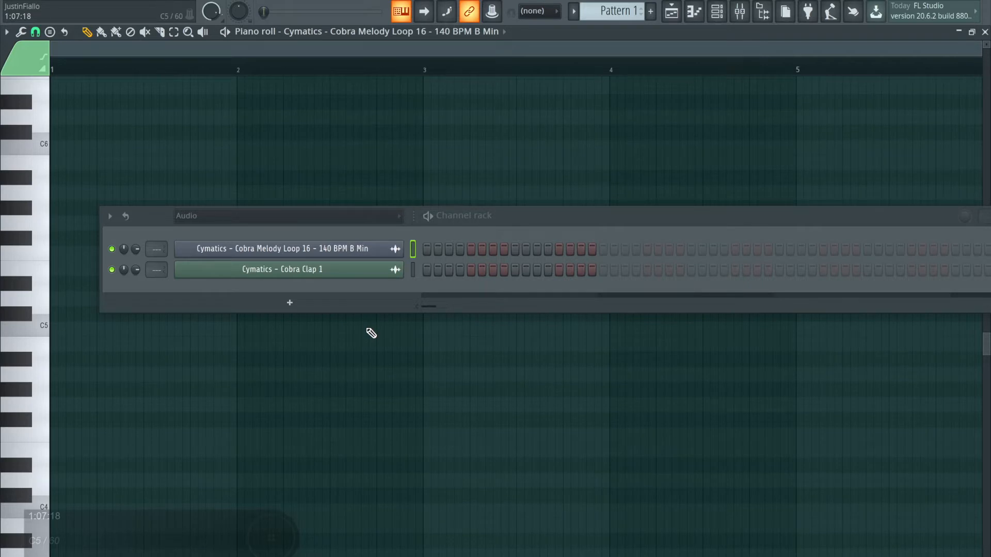
click(718, 11)
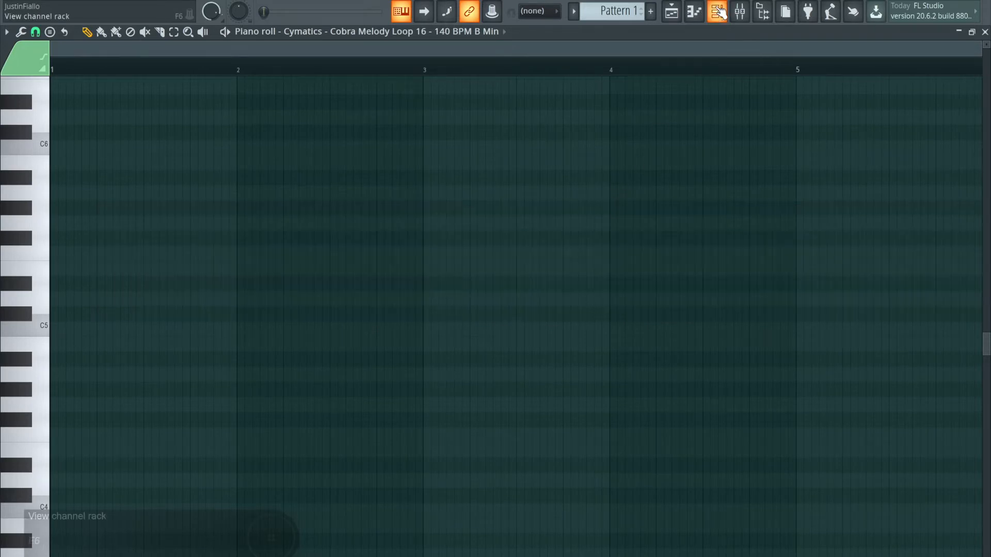
click(722, 15)
click(696, 14)
click(673, 13)
click(717, 12)
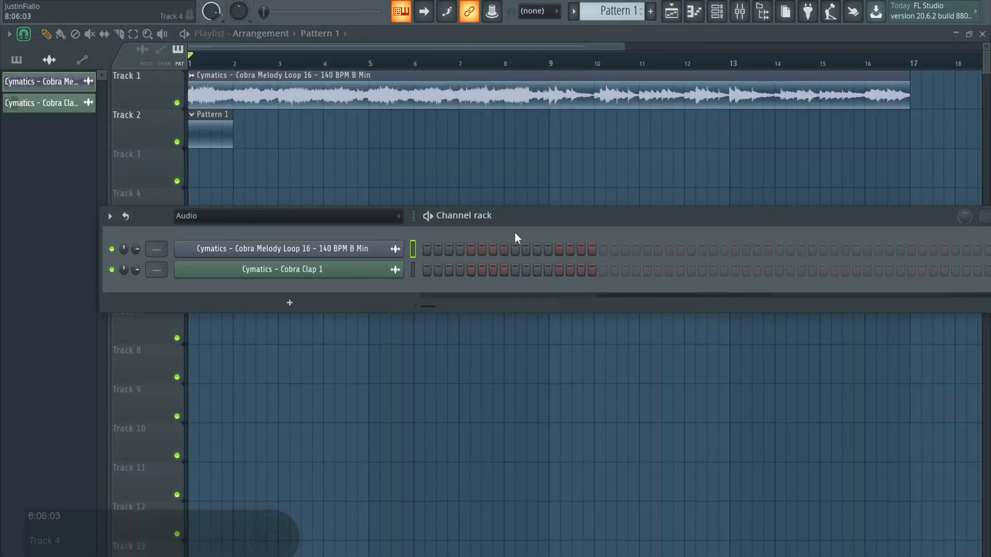
Filter the channel rack to the Unsorted channel group and shift its window slightly up and to the left
click(381, 222)
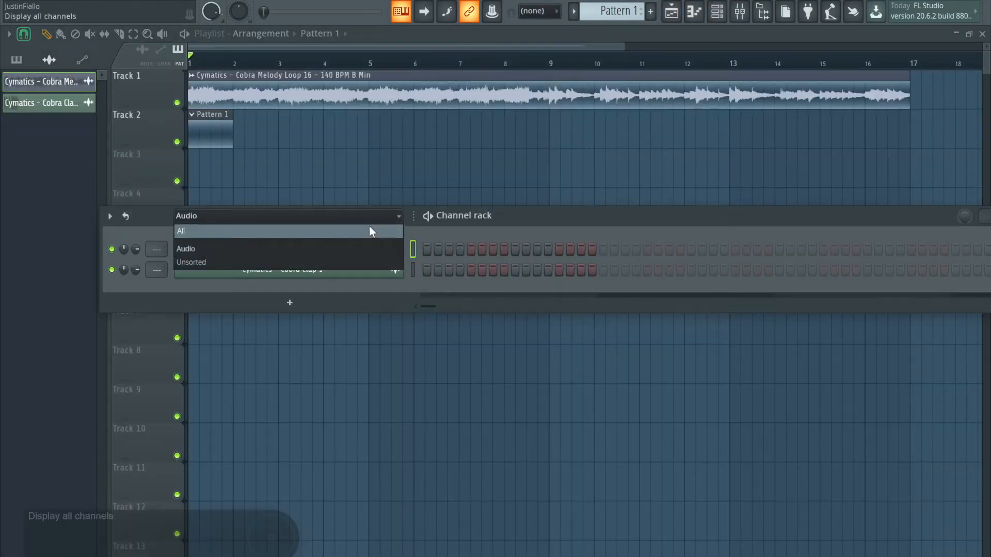
click(364, 256)
drag(692, 215, 664, 205)
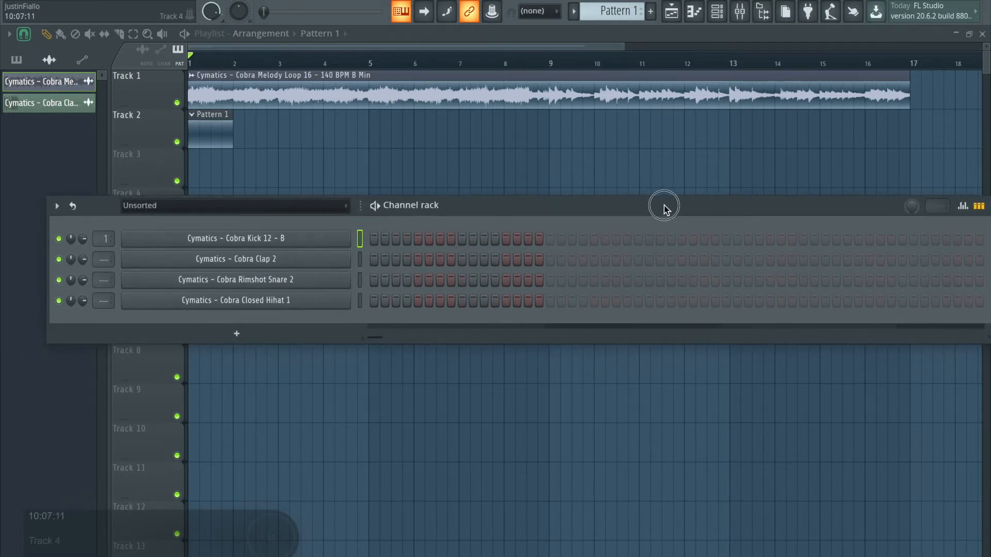
Hide the channel rack, view the mixer's insert tracks and effect slots, and close the mixer
click(745, 17)
click(716, 15)
drag(672, 122, 771, 110)
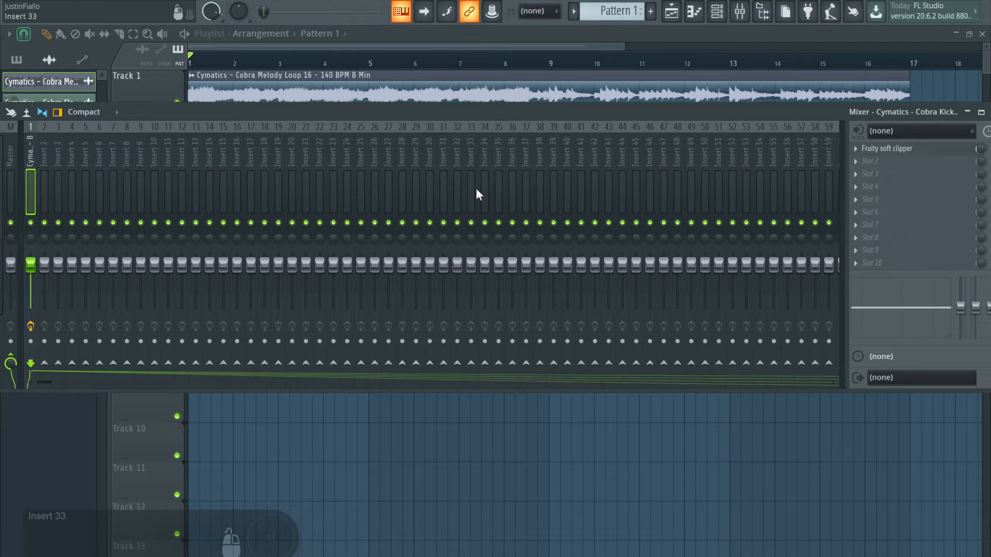
click(740, 11)
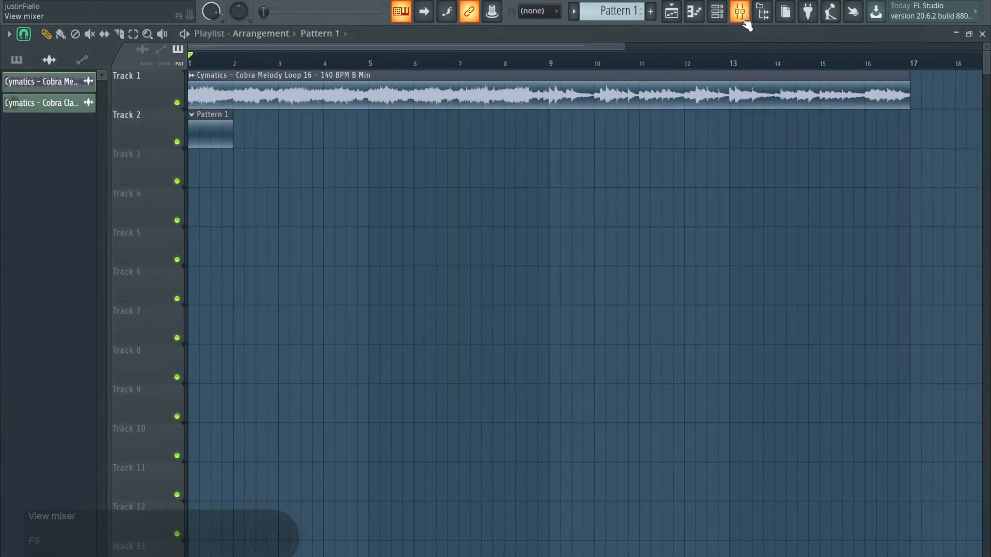
Open the browser, look through the sample packs in All sounds 2, and collapse the Cobra Hip Hop Sample Pack and All sounds 2 folders
click(774, 15)
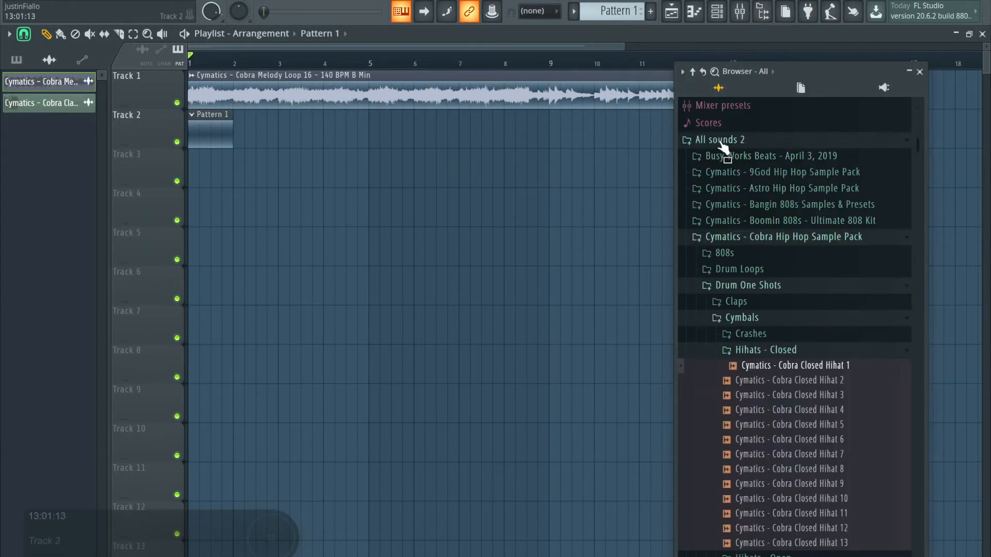
scroll(774, 221, down, 5)
scroll(808, 221, up, 4)
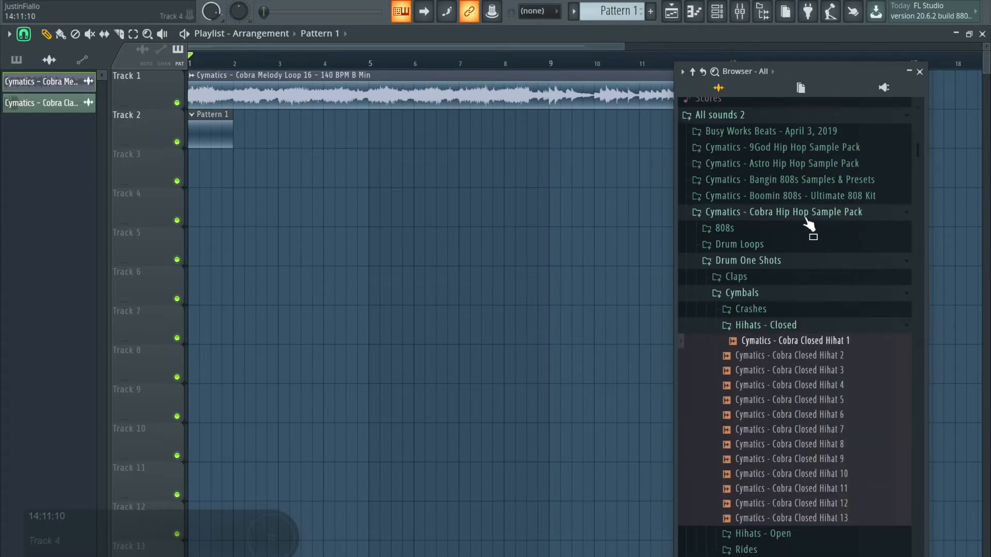
click(802, 215)
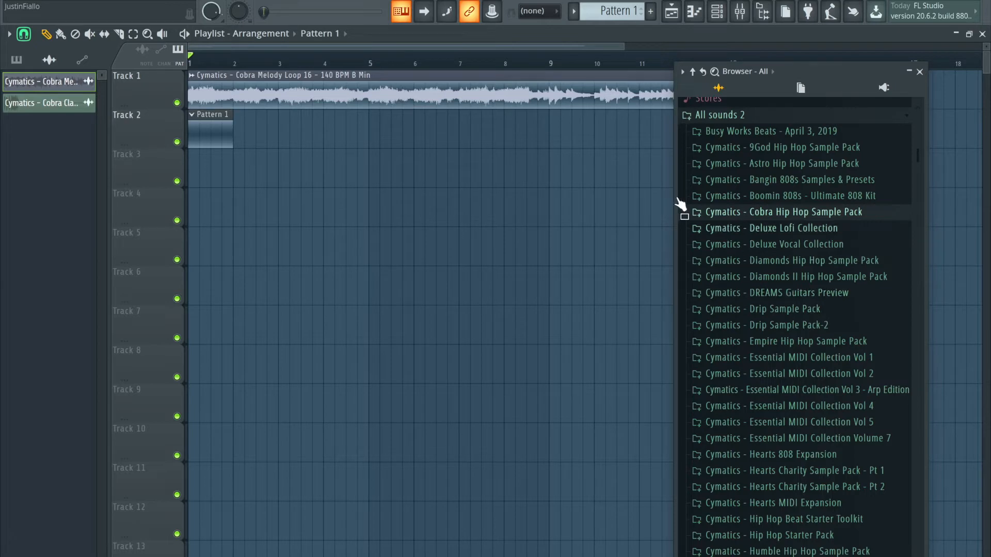
scroll(847, 435, down, 15)
scroll(847, 435, up, 15)
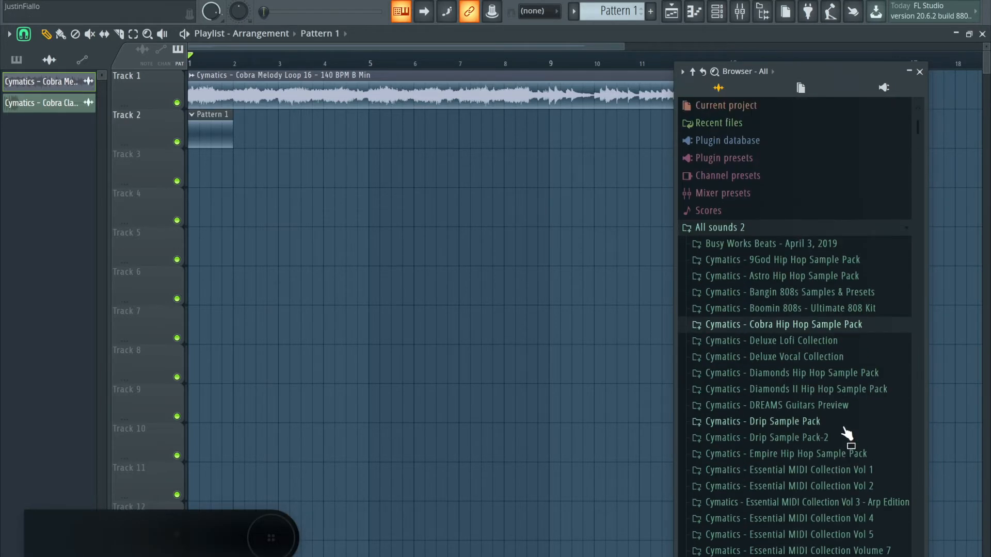
click(801, 228)
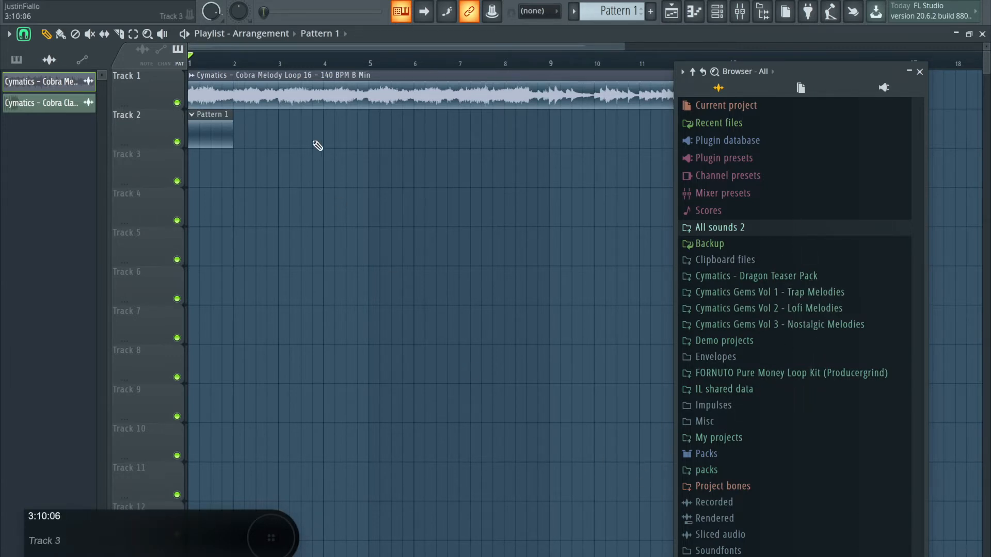
Open the file settings, examine the browser extra search folders, and open the directory chooser for a sample folder
click(180, 1)
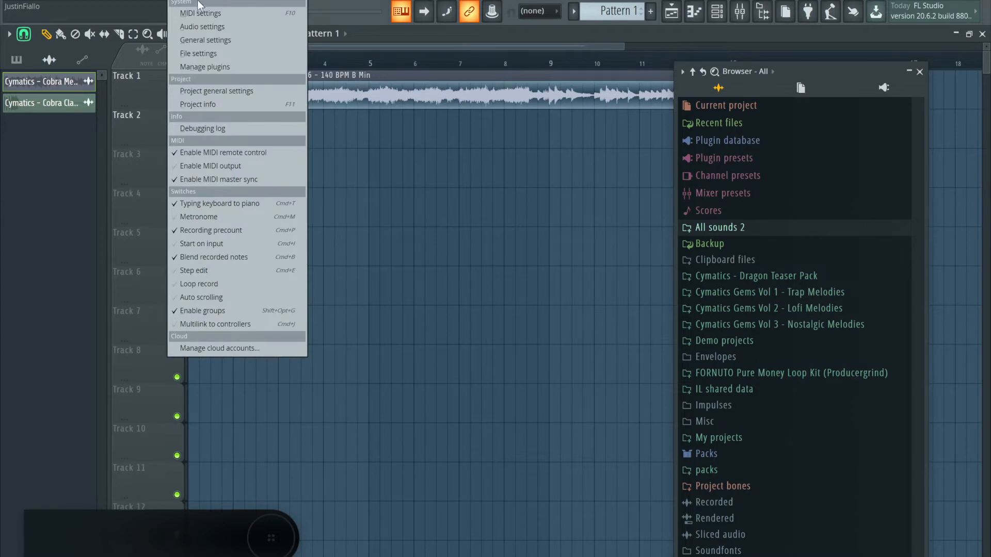
click(198, 53)
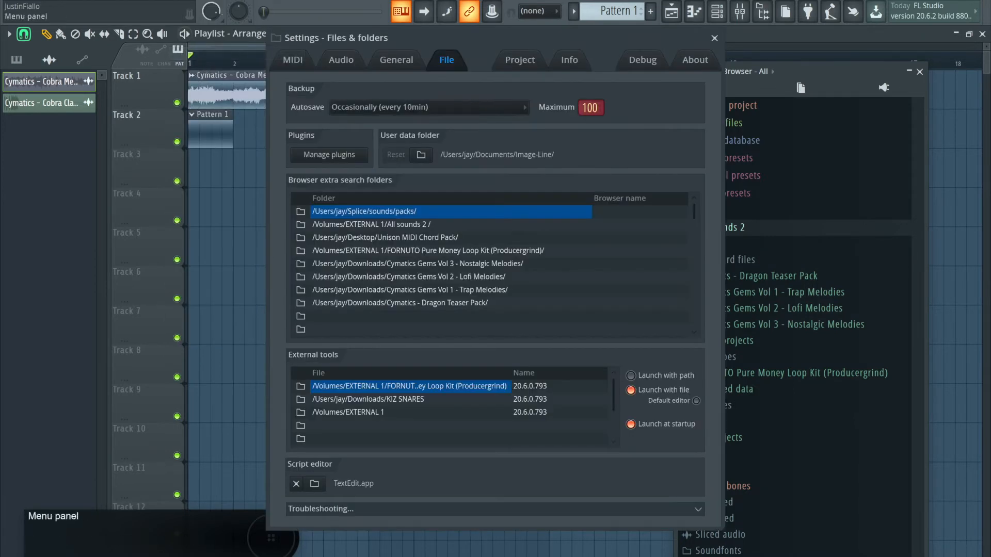
click(180, 1)
click(204, 53)
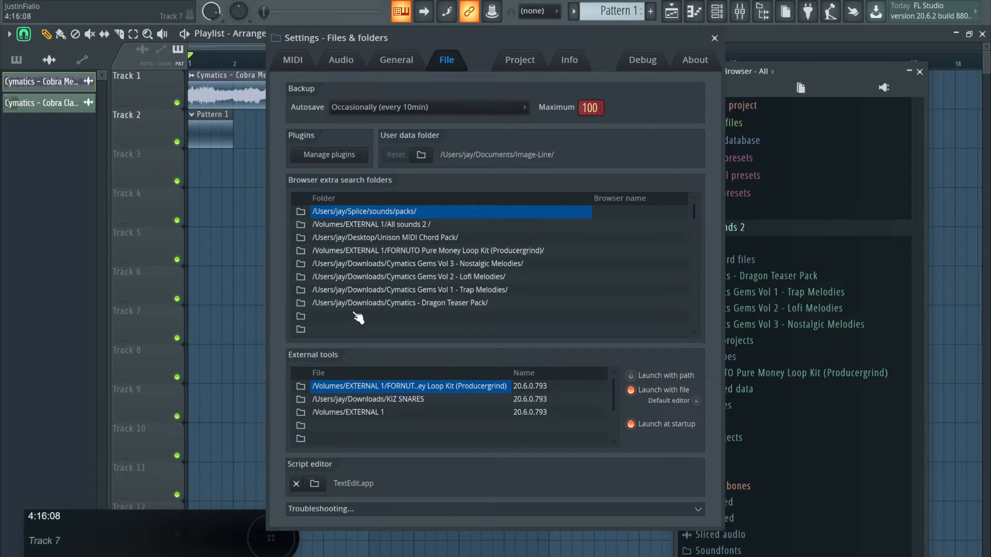
scroll(348, 318, down, 8)
scroll(349, 322, down, 1)
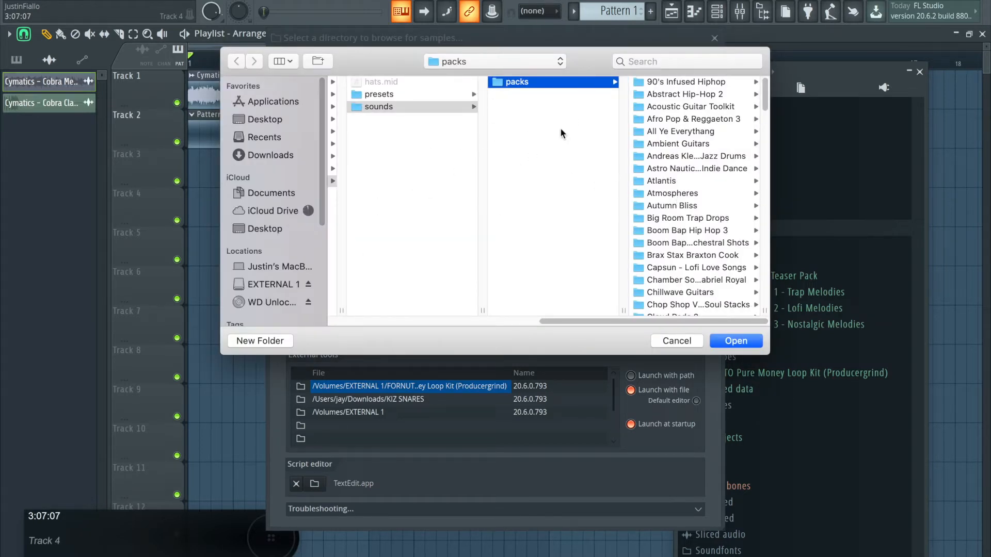
Browse Downloads and the All sounds 2 folder on EXTERNAL 1, cancel the folder selection, and close the settings and browser
click(275, 153)
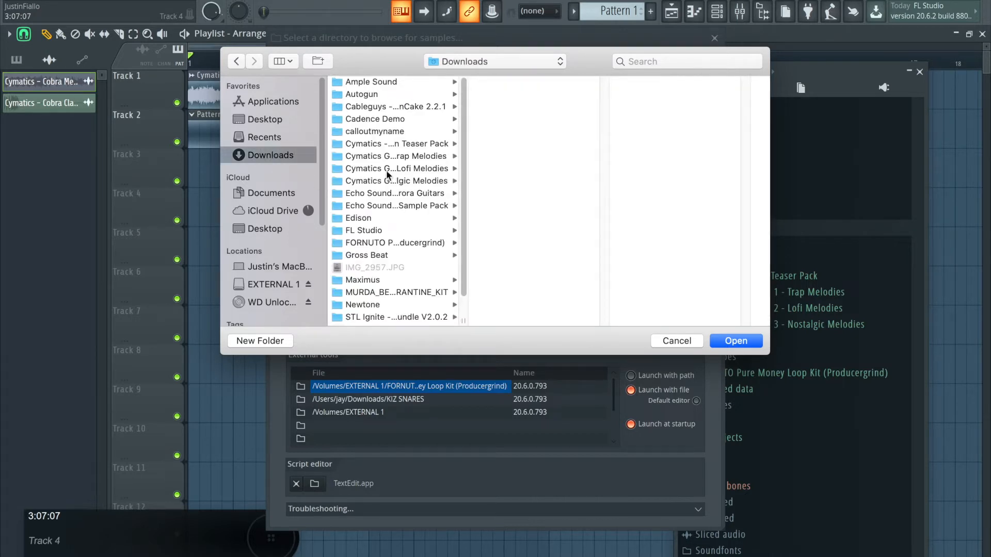
click(275, 285)
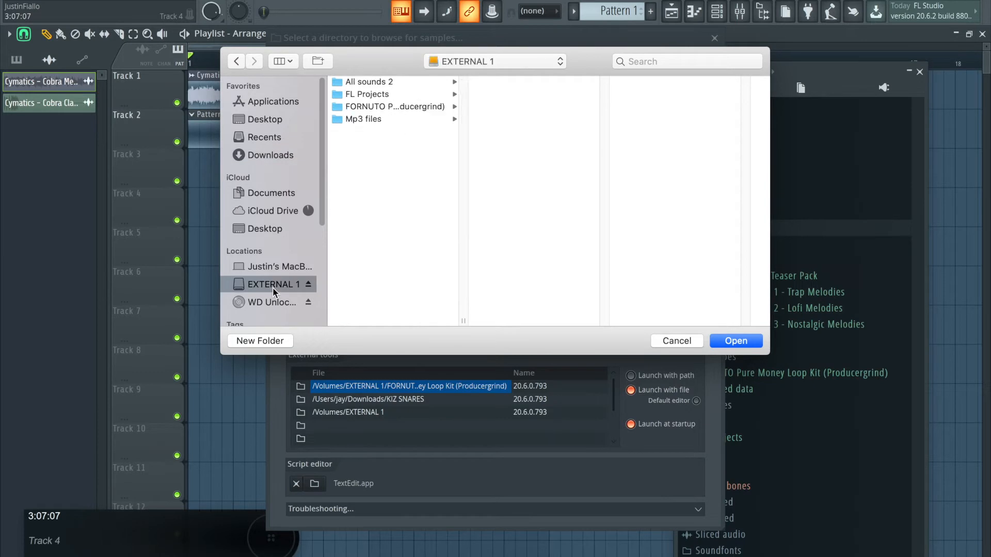
click(386, 84)
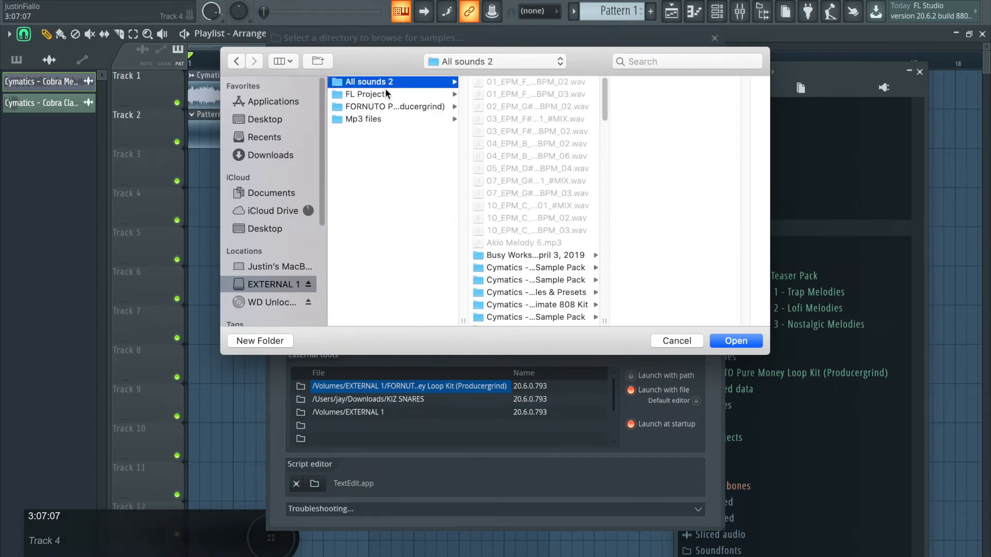
click(676, 341)
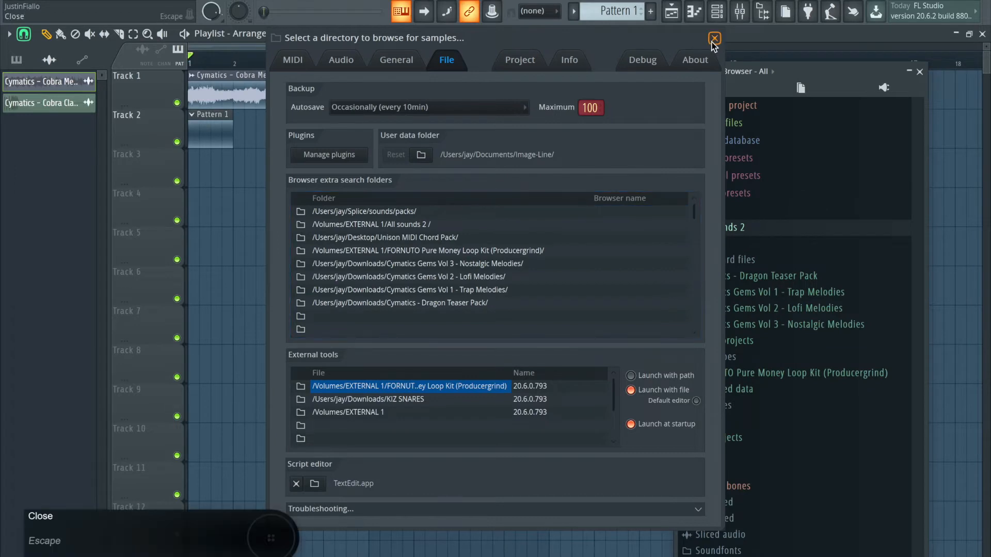
click(714, 38)
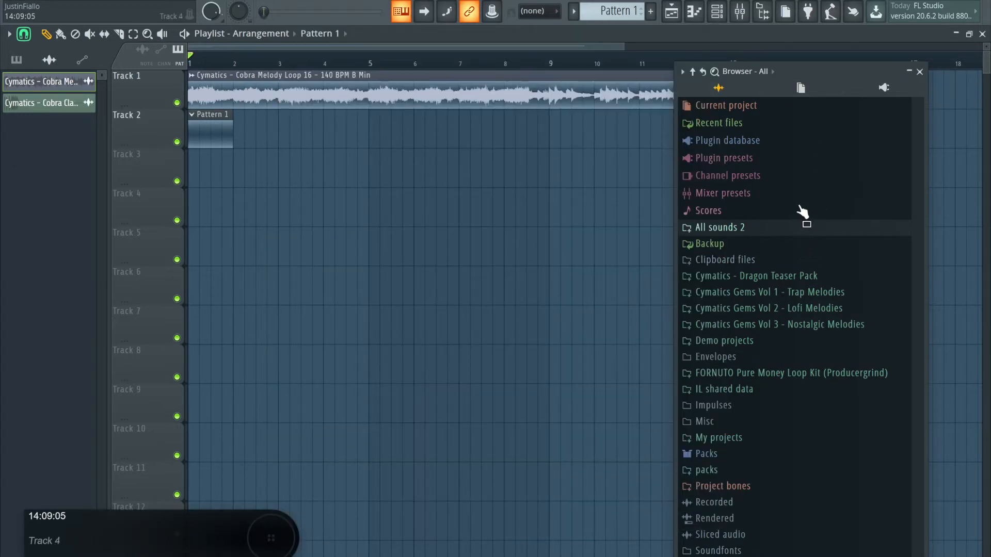
click(919, 72)
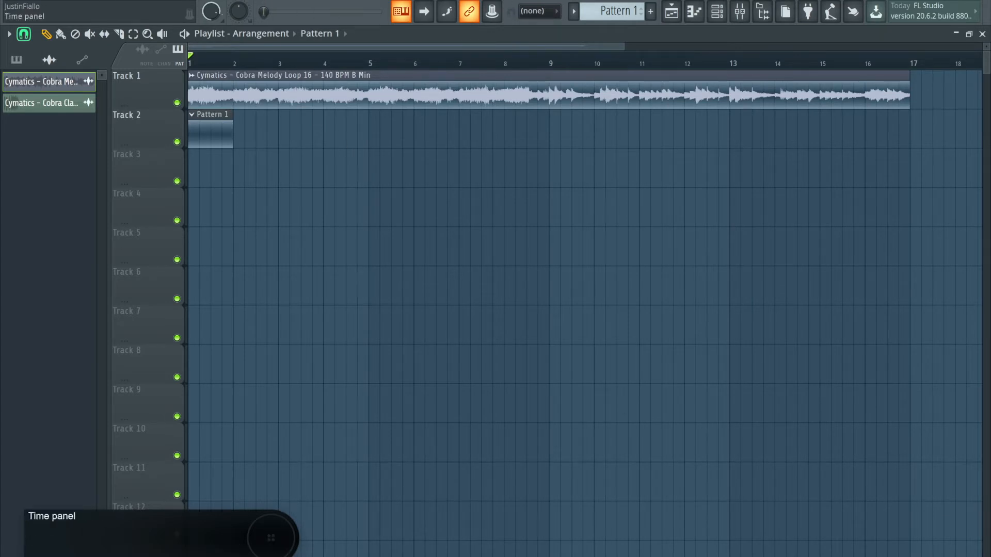
Toggle the song/pattern mode, show the channel rack, and start playback of Pattern 1
key(l)
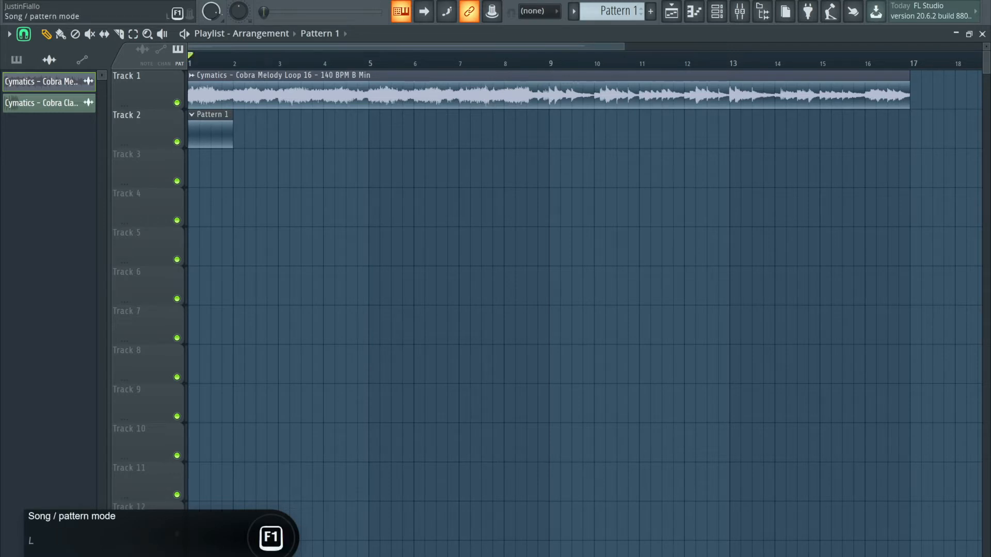
click(717, 12)
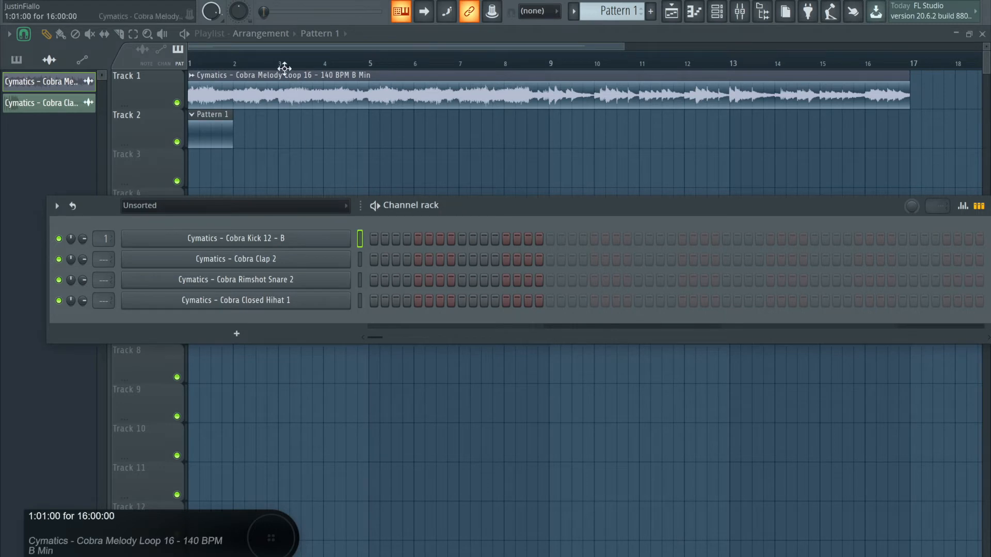
click(297, 0)
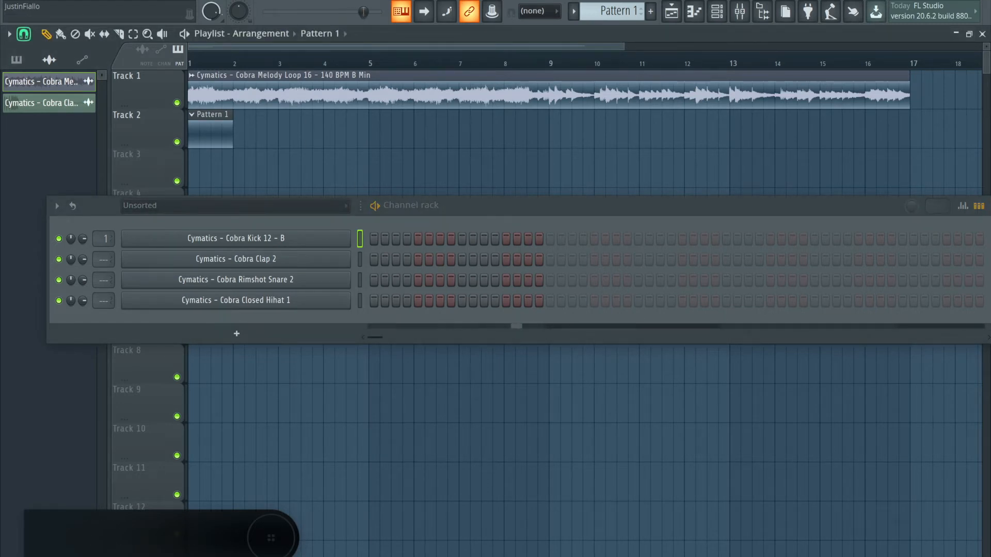
Try out drum steps in Pattern 1, settling on the kick on step 1 and the clap on step 9
click(461, 278)
click(374, 259)
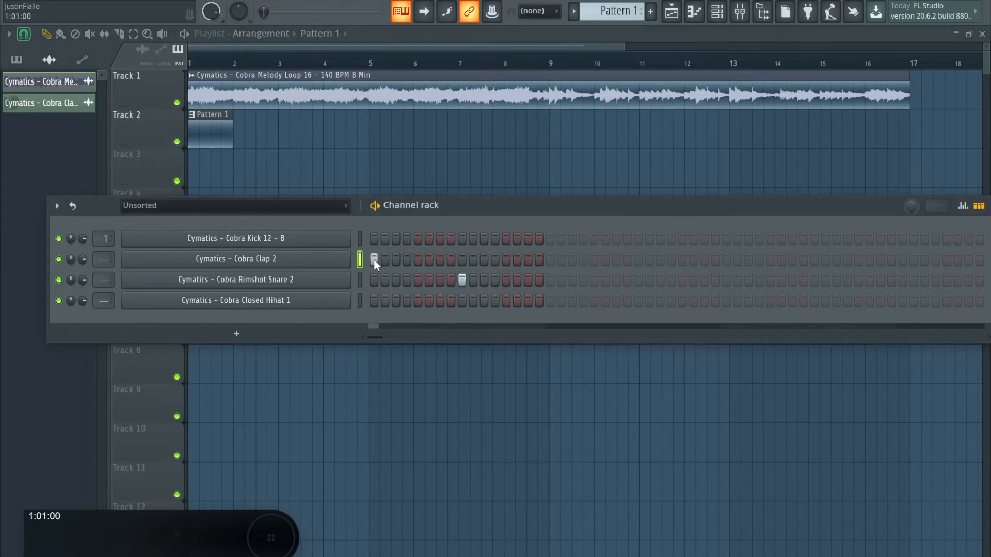
right_click(461, 278)
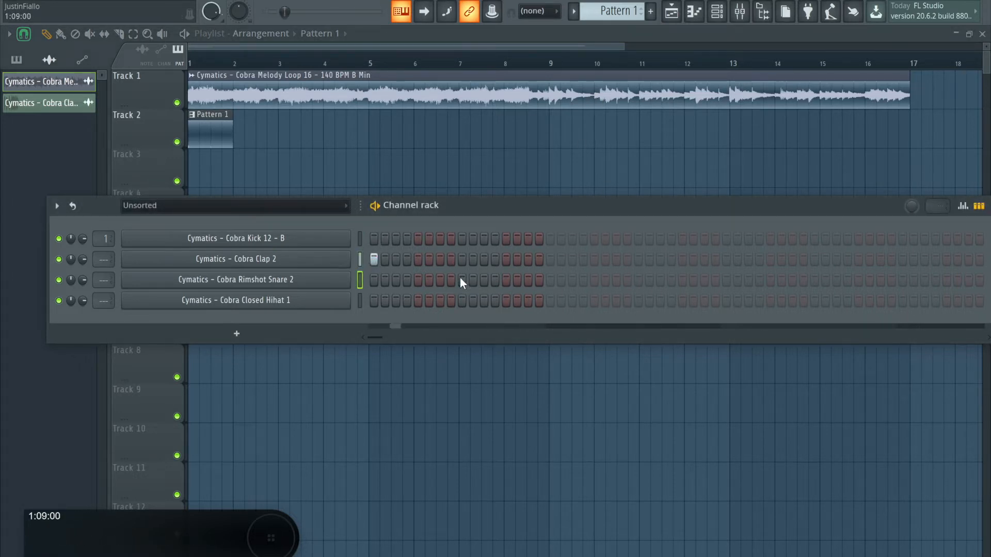
right_click(373, 257)
click(373, 244)
click(462, 259)
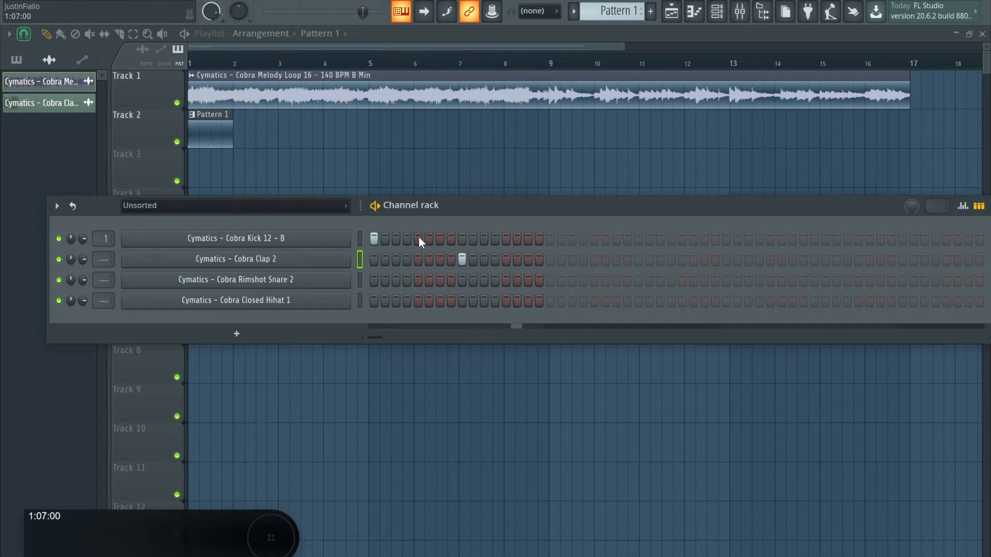
Play the song while placing a Pattern 1 clip at bar 3 of Track 2, and clear all Pattern 1 clips from that track
click(316, 0)
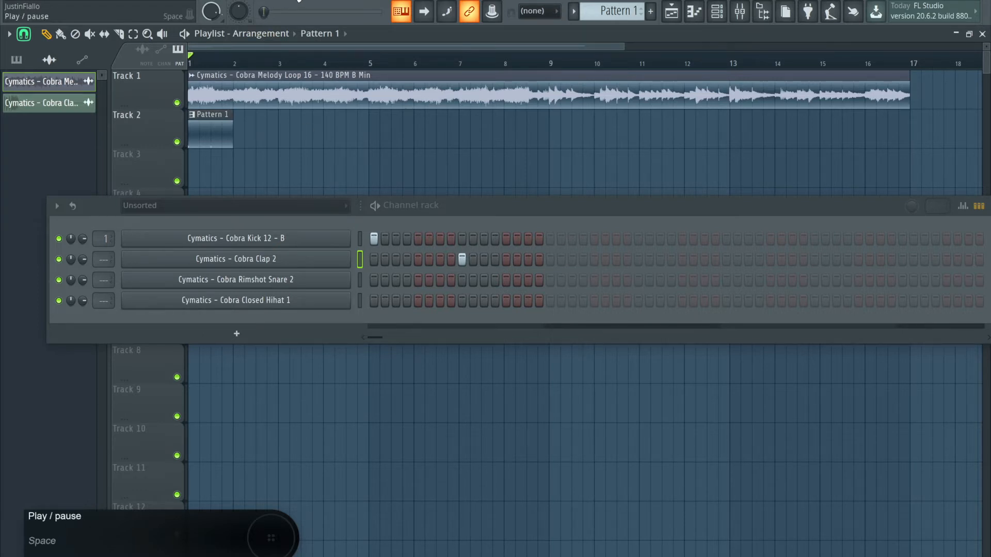
click(298, 1)
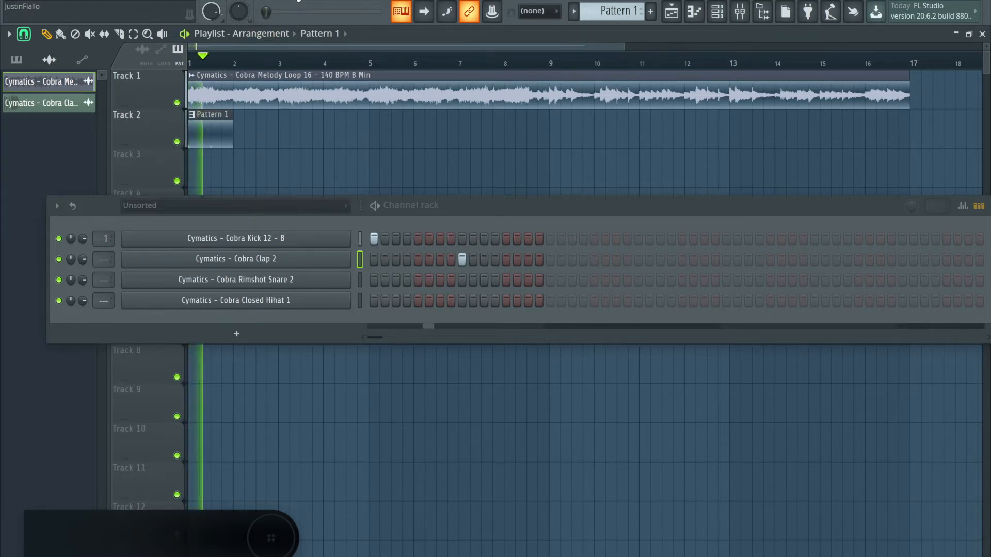
click(285, 126)
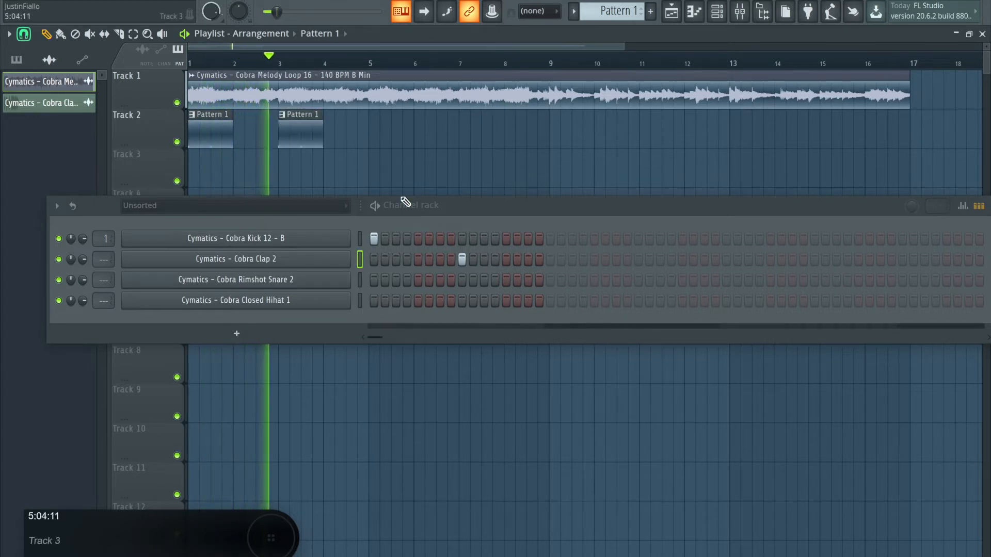
right_click(299, 130)
click(315, 1)
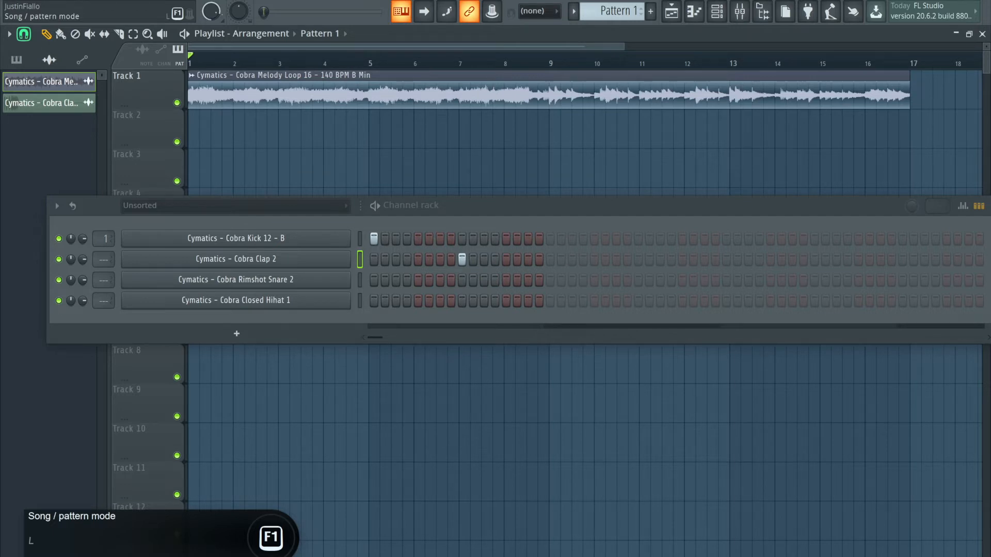
Add Pattern 2, try a clip of it at bar 2 of Track 3, and return to Pattern 1 after removing the clip
click(653, 11)
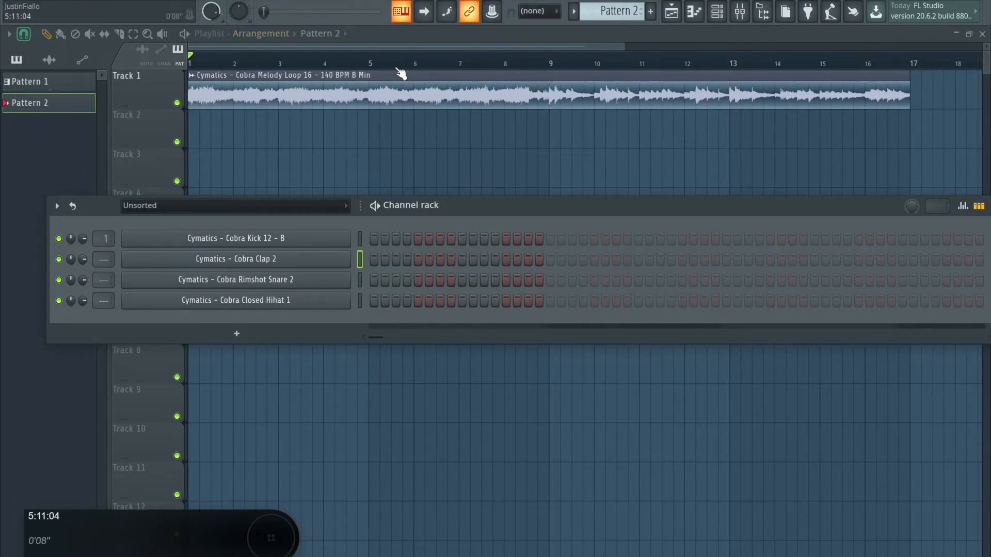
click(257, 180)
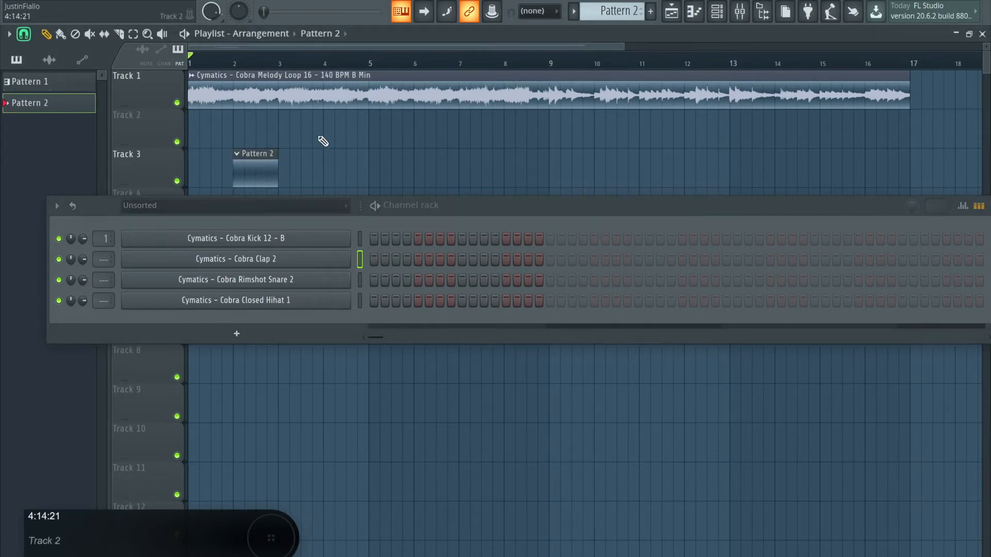
right_click(249, 171)
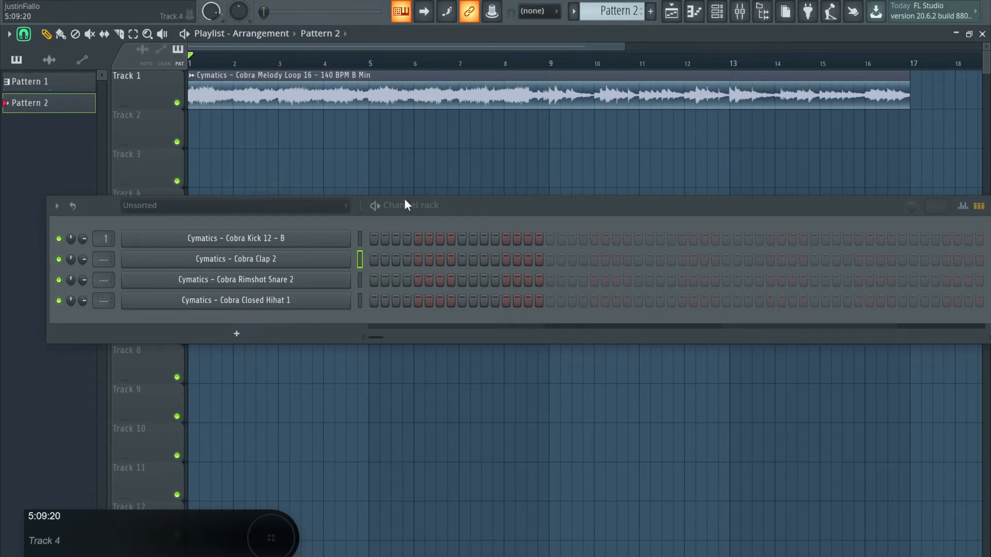
click(572, 13)
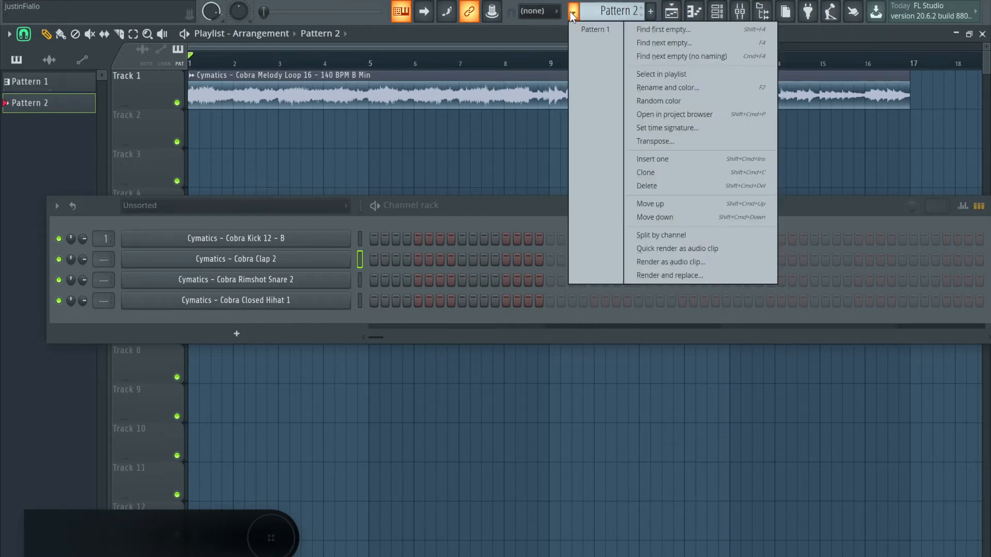
click(594, 29)
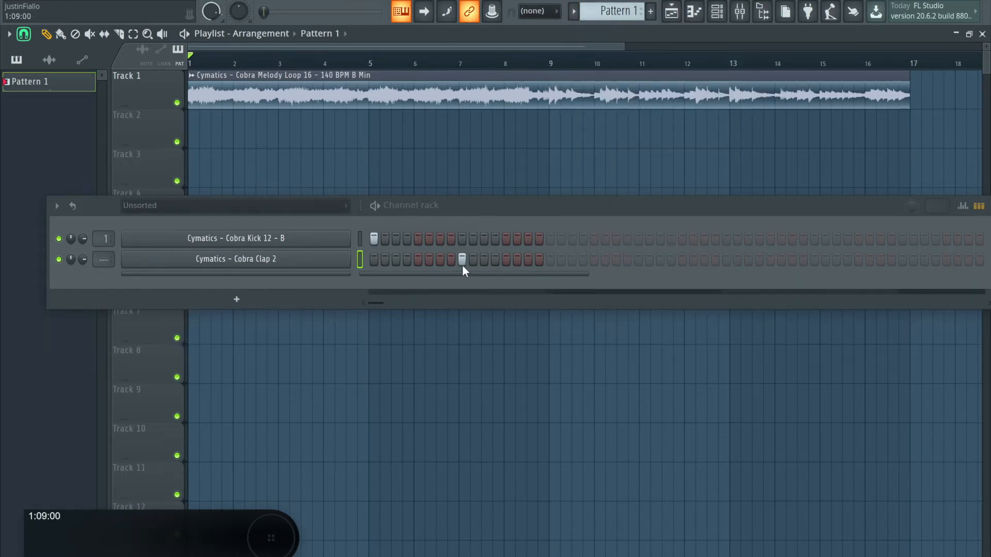
Clear the kick and clap steps from Pattern 1 and expand the collapsed Rimshot Snare 2 and Closed Hihat 1 channels
right_click(372, 239)
click(328, 273)
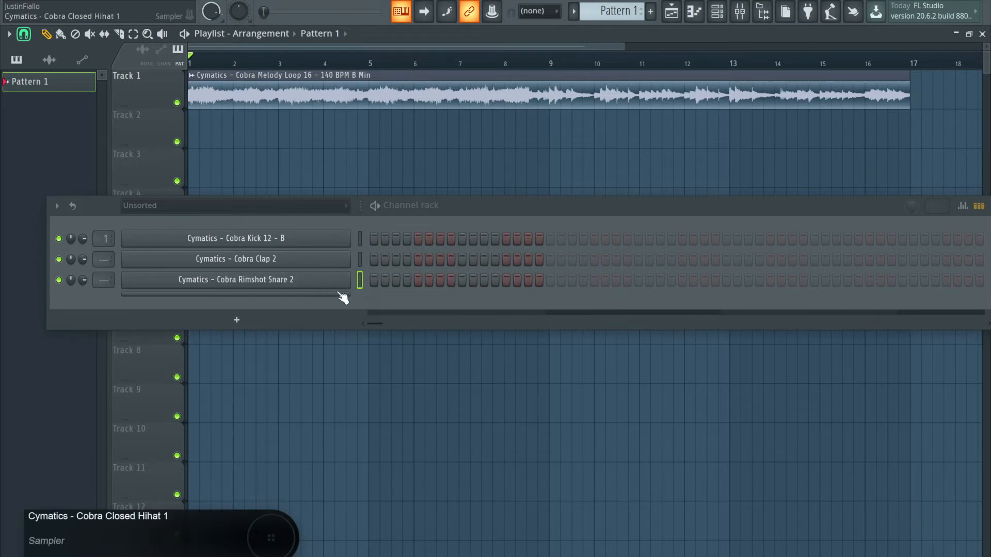
click(339, 294)
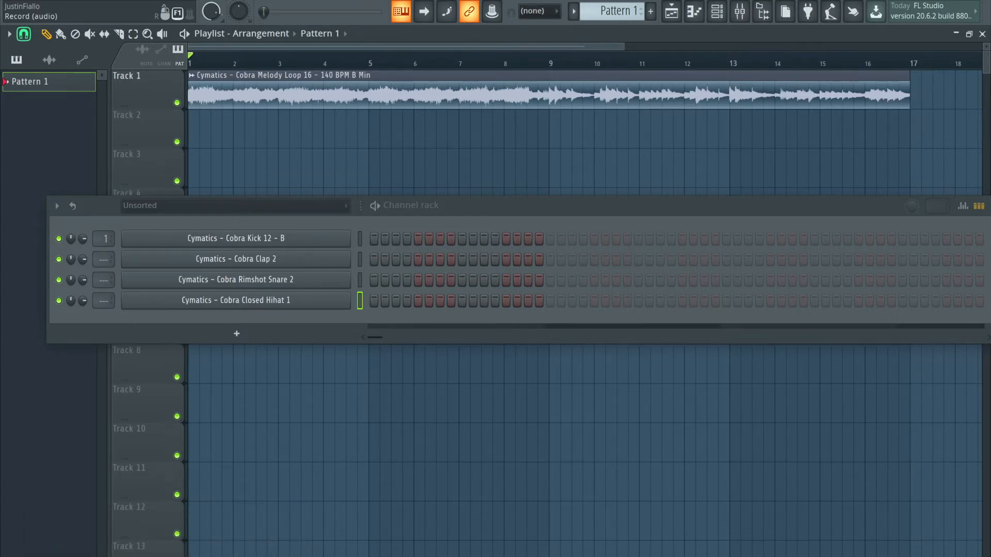
Examine the options for what to record and dismiss the recording dialog without choosing one
key(r)
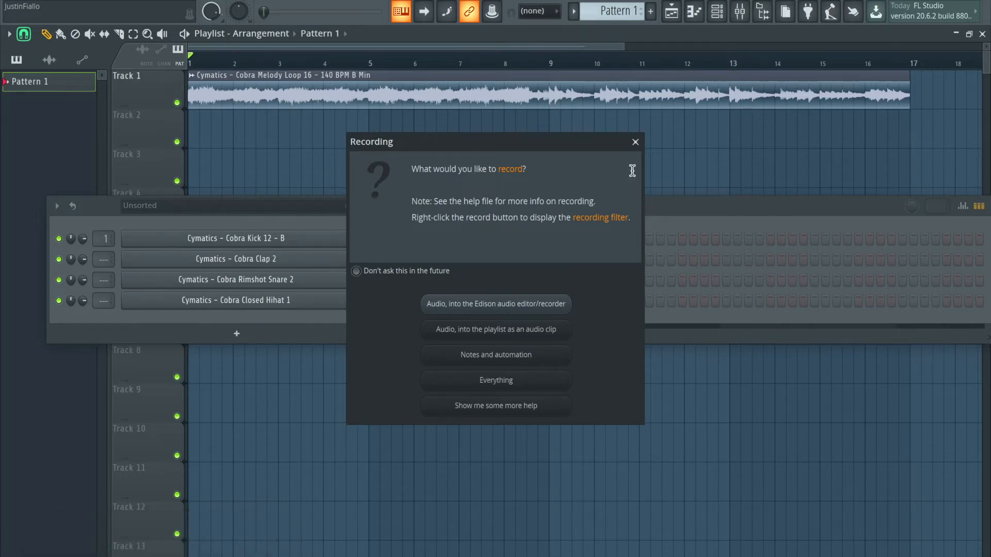
click(635, 142)
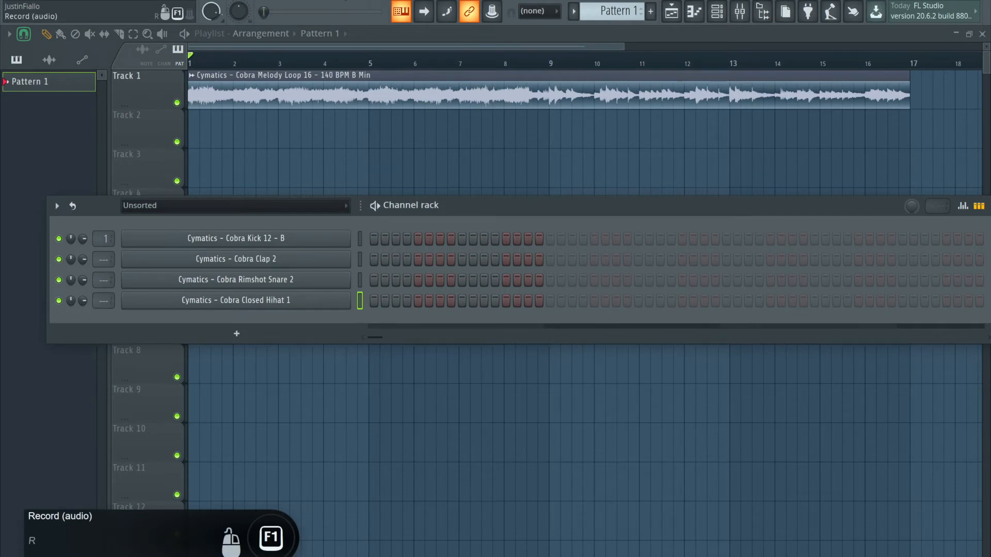
click(334, 1)
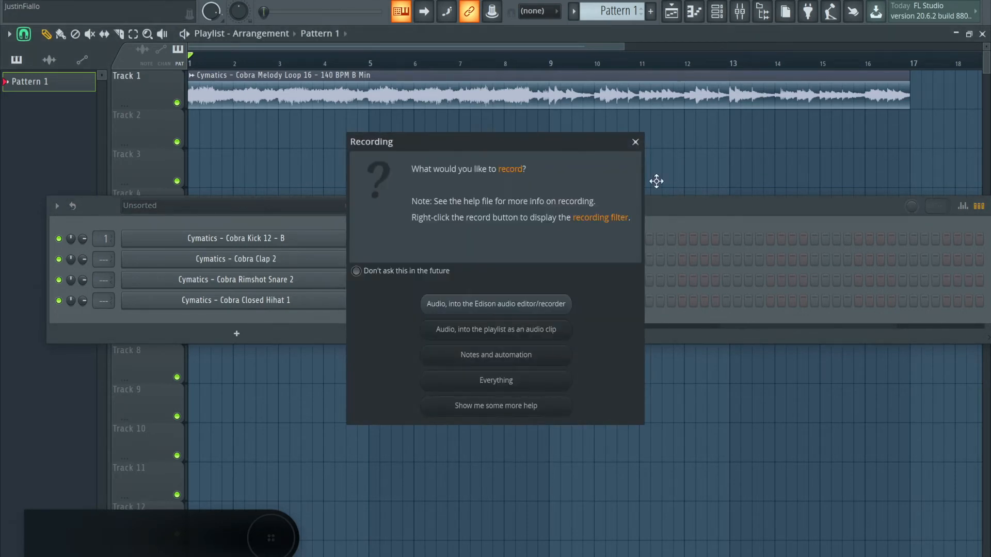
click(635, 142)
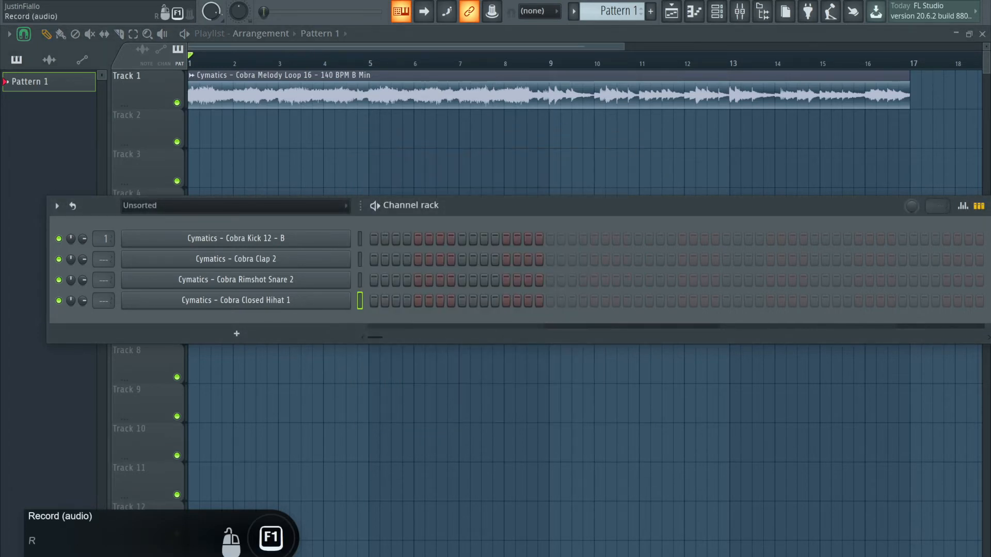
click(334, 0)
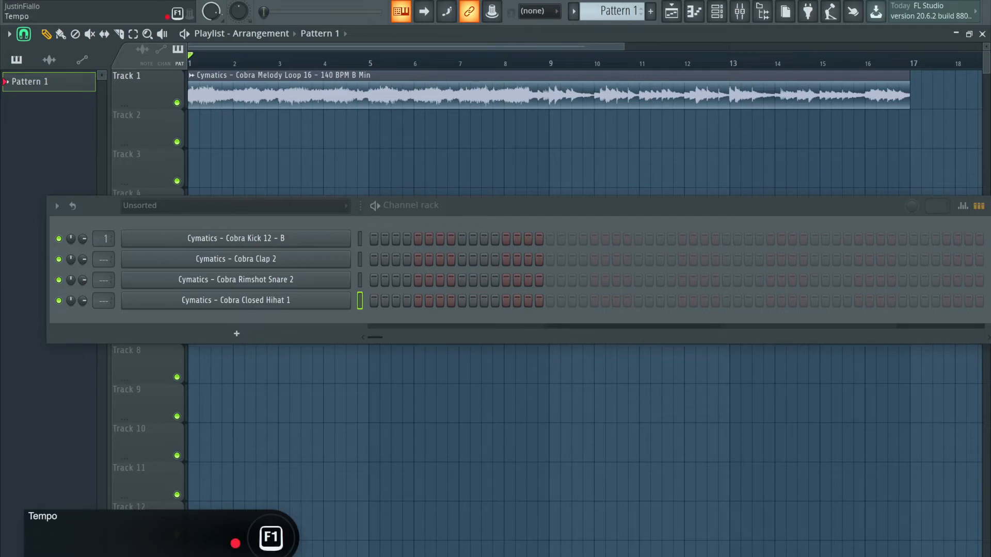
Lower the project tempo to 137 BPM and restore it with the 140 BPM preset
right_click(402, 1)
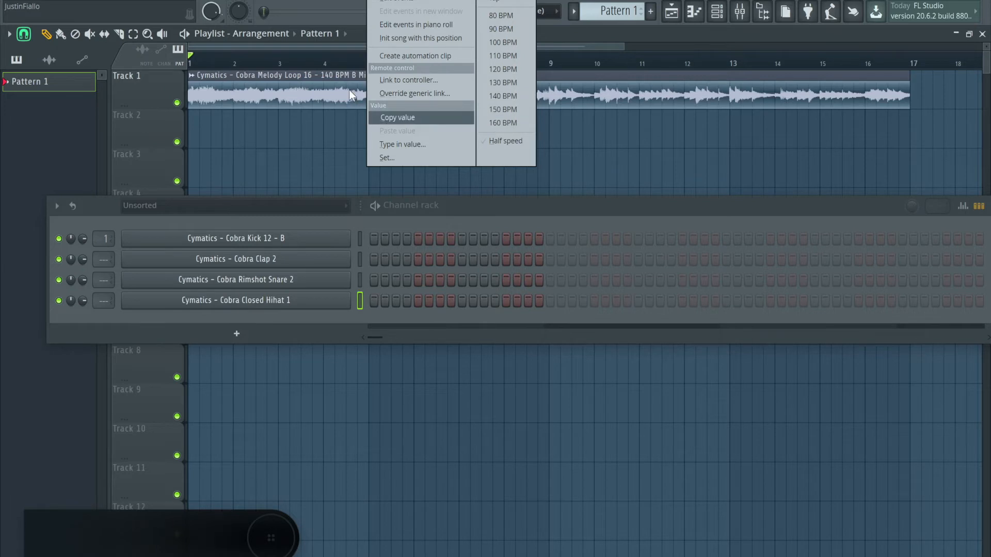
click(500, 97)
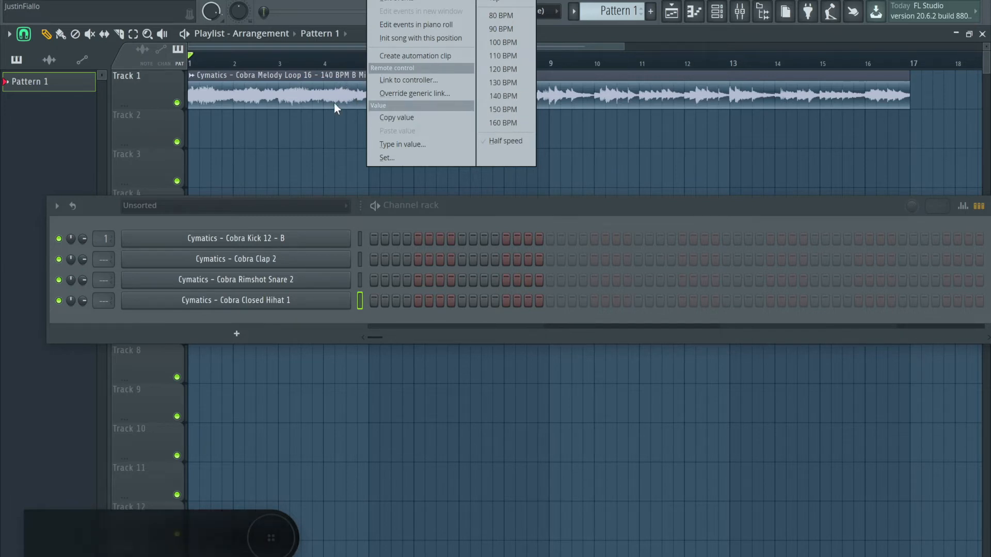
drag(493, 1, 493, 9)
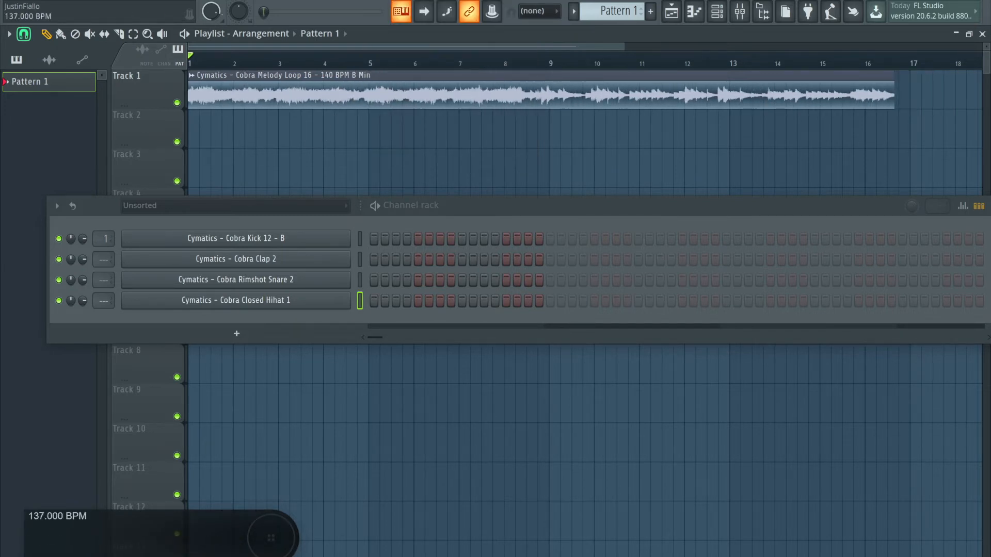
right_click(362, 1)
click(491, 96)
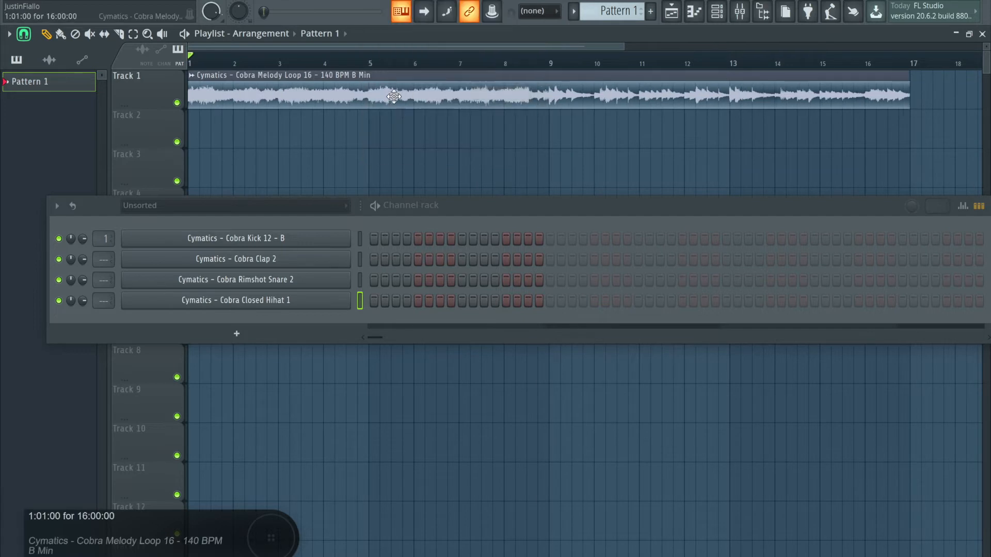
Open the tempo tapper for the project tempo
right_click(363, 1)
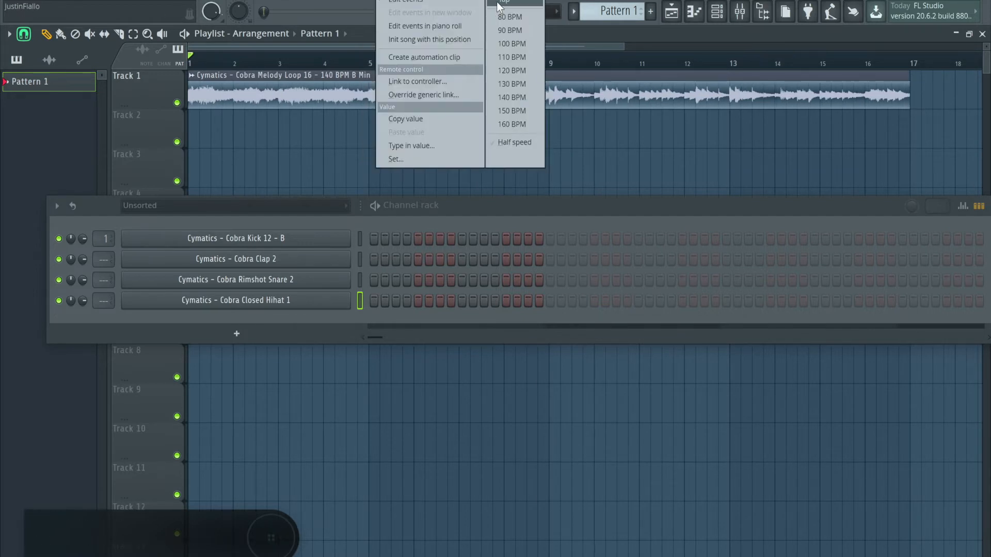
click(528, 3)
drag(522, 186, 497, 16)
right_click(363, 1)
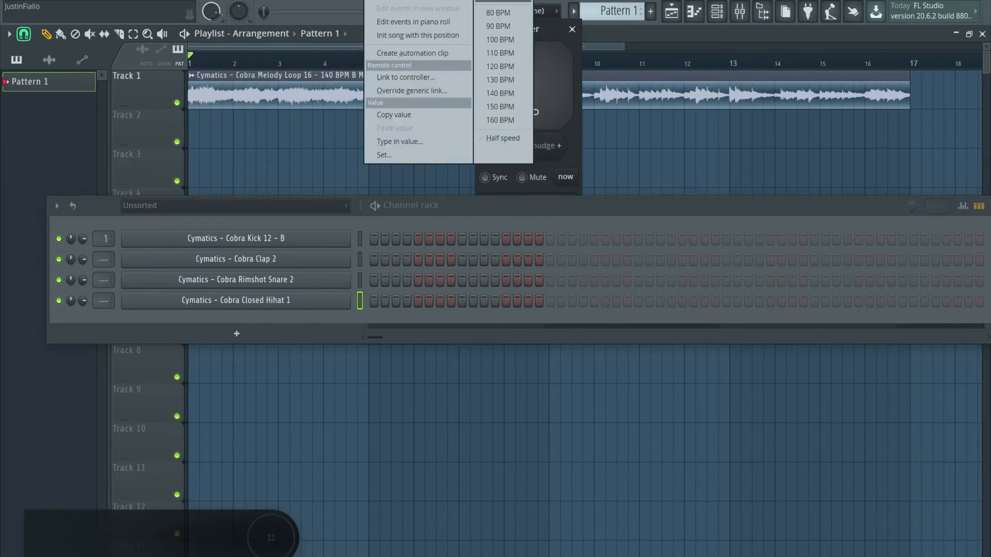
click(363, 1)
right_click(364, 1)
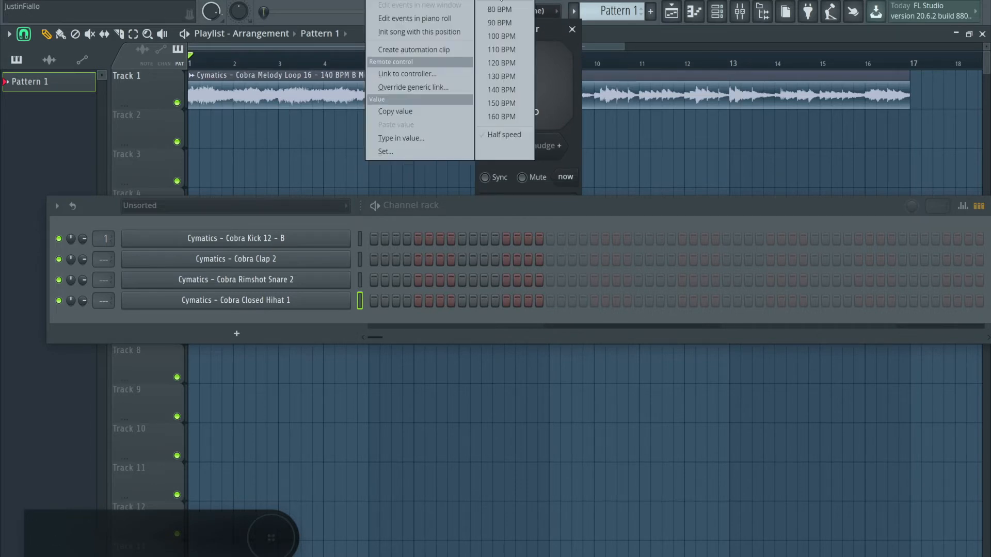
click(802, 115)
click(572, 29)
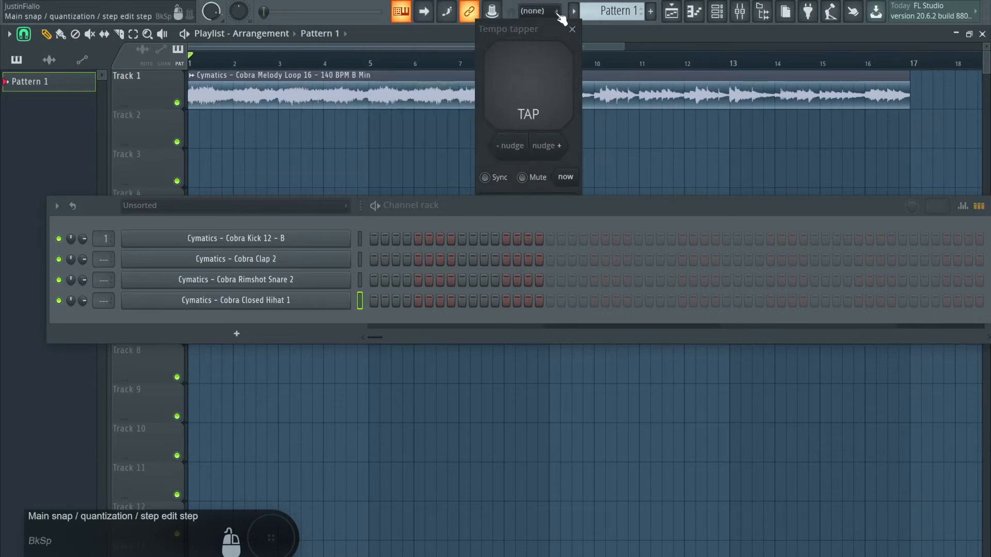
click(830, 11)
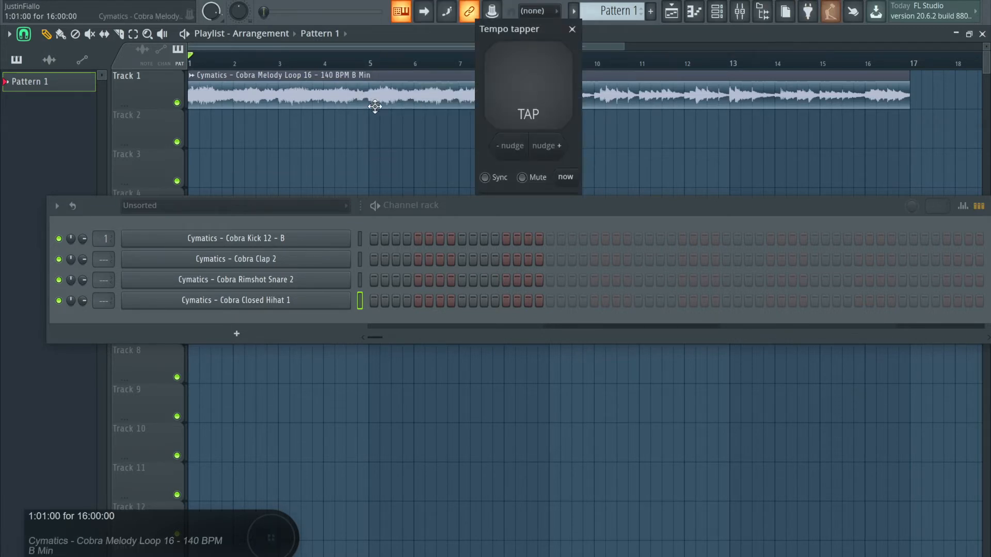
Tap out a project tempo of about 148 BPM in the tempo tapper
click(530, 87)
click(530, 88)
click(530, 88)
click(530, 88)
click(530, 88)
click(530, 88)
click(530, 88)
click(530, 88)
click(530, 88)
click(530, 87)
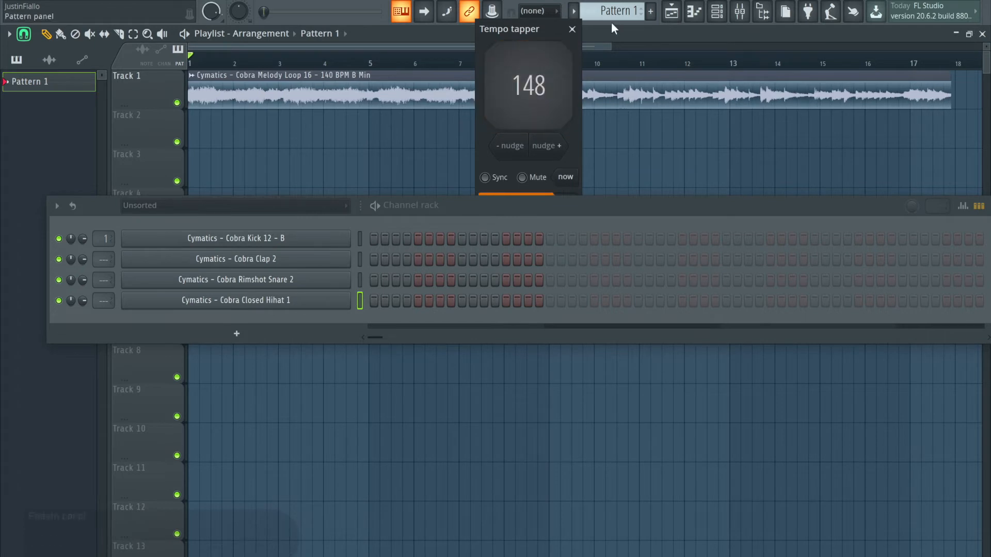
Close the tempo tapper and set the project tempo to the 140 BPM preset
click(357, 1)
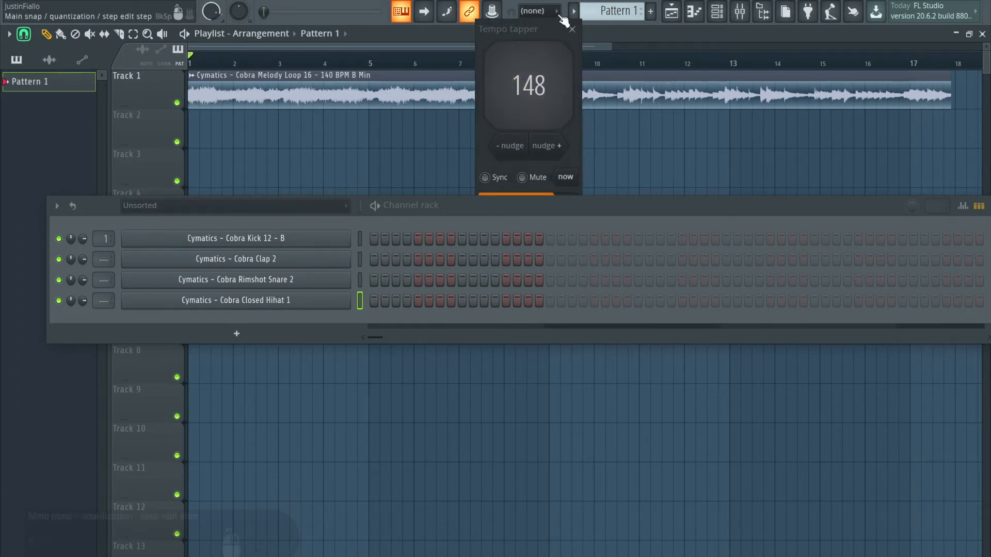
click(572, 29)
right_click(361, 1)
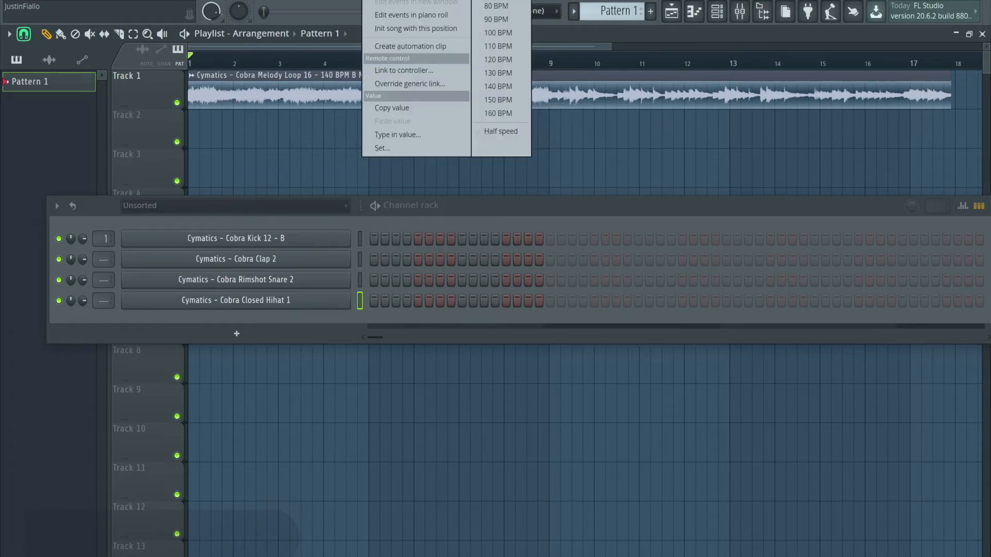
click(502, 86)
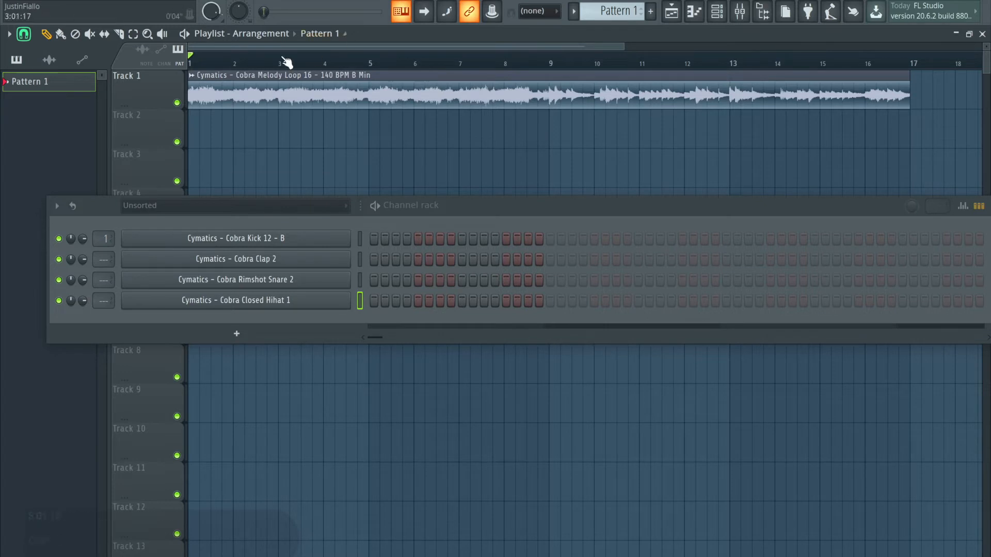
Play and stop the song, then arm recording for notes and automation
key(space)
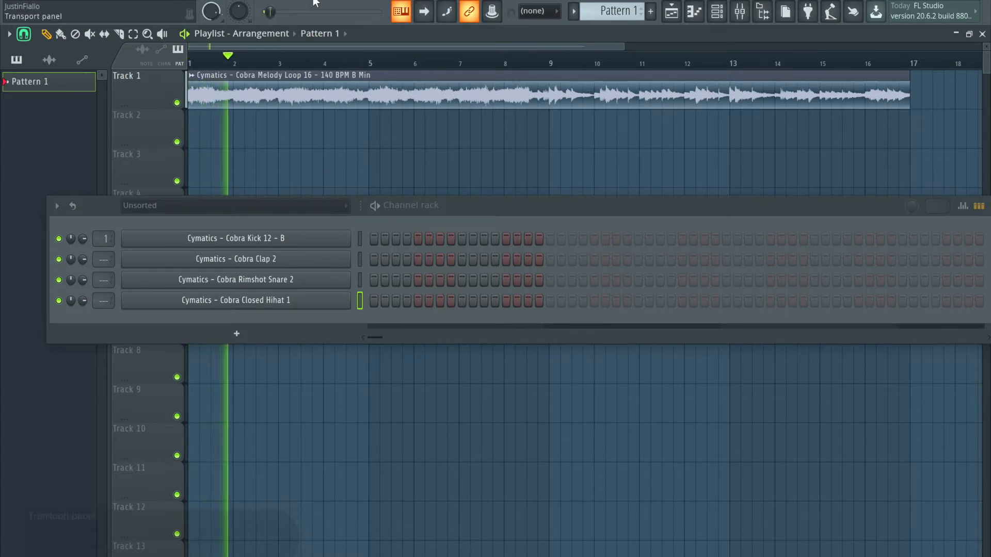
key(space)
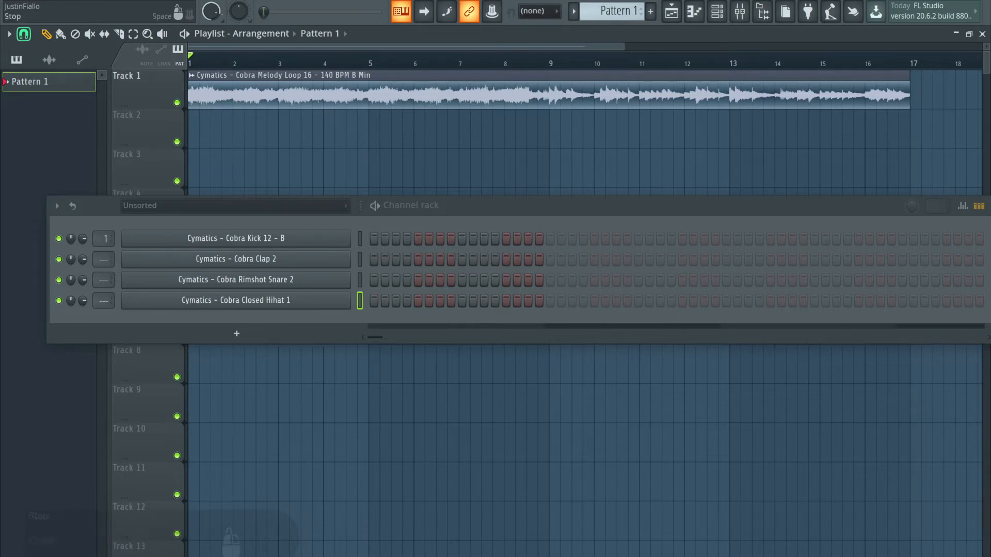
click(492, 11)
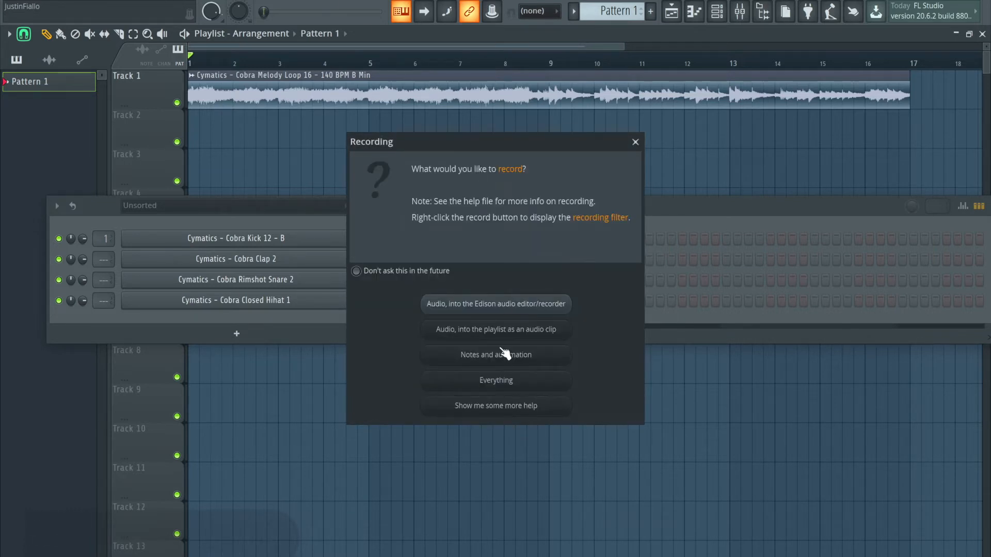
click(509, 354)
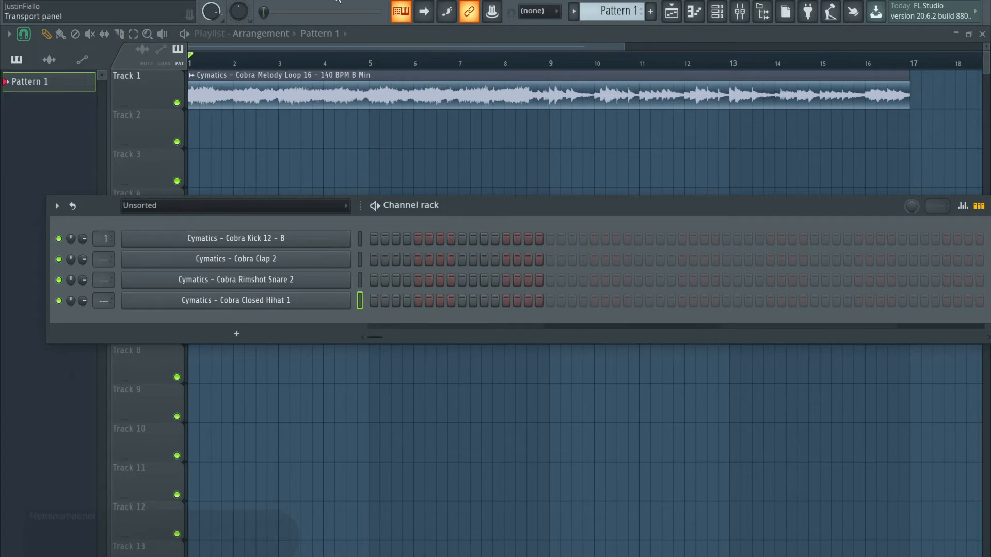
click(294, 0)
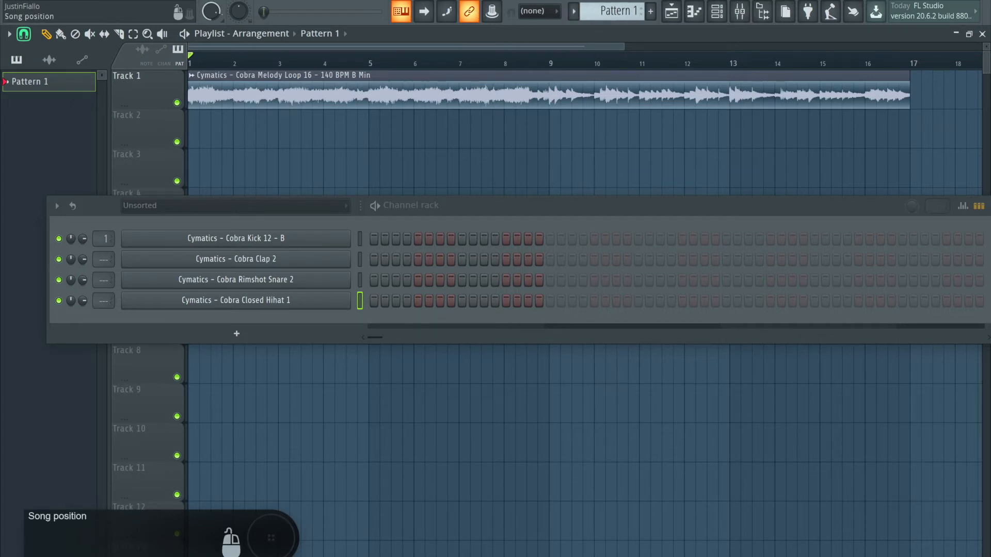
View the time display format options and dismiss them, then show and hide the mixer
click(573, 11)
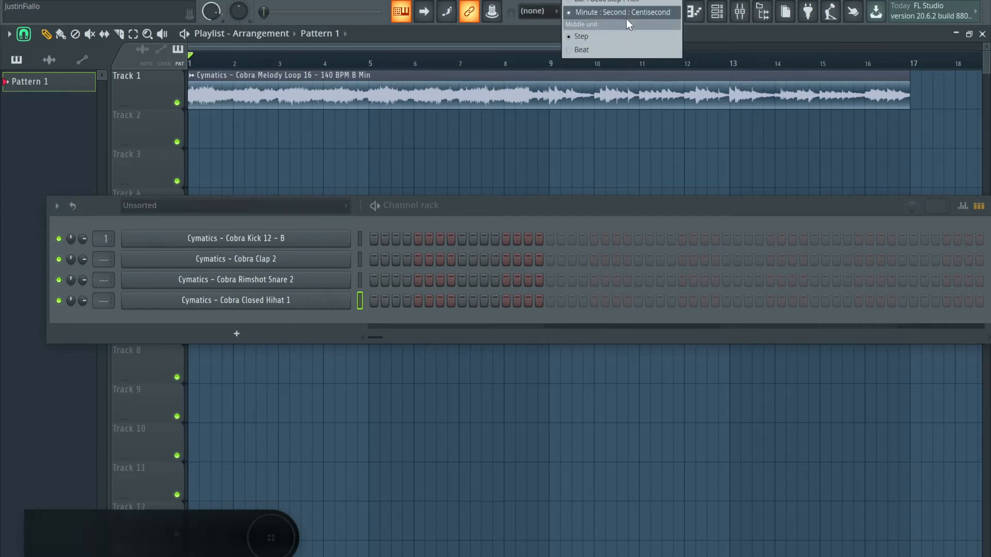
click(636, 129)
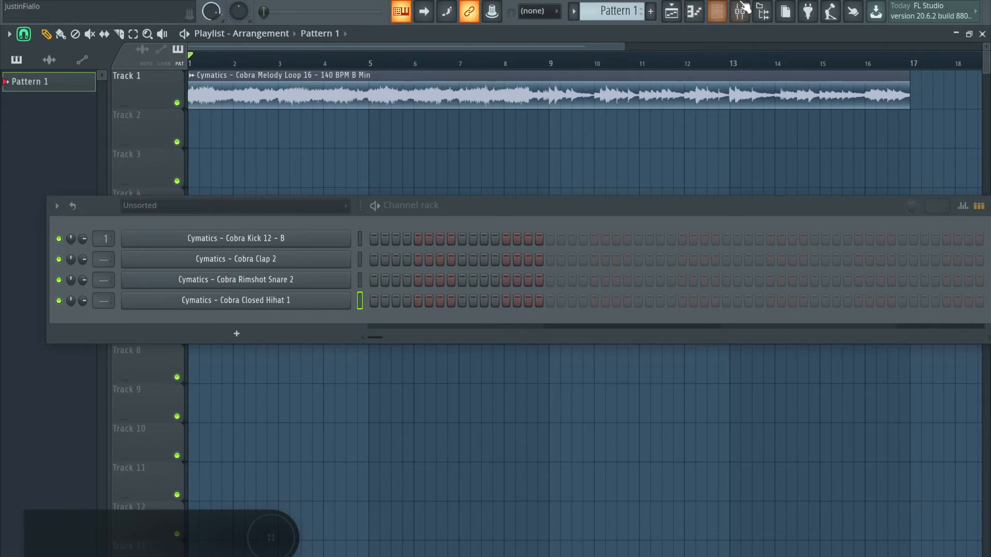
click(741, 11)
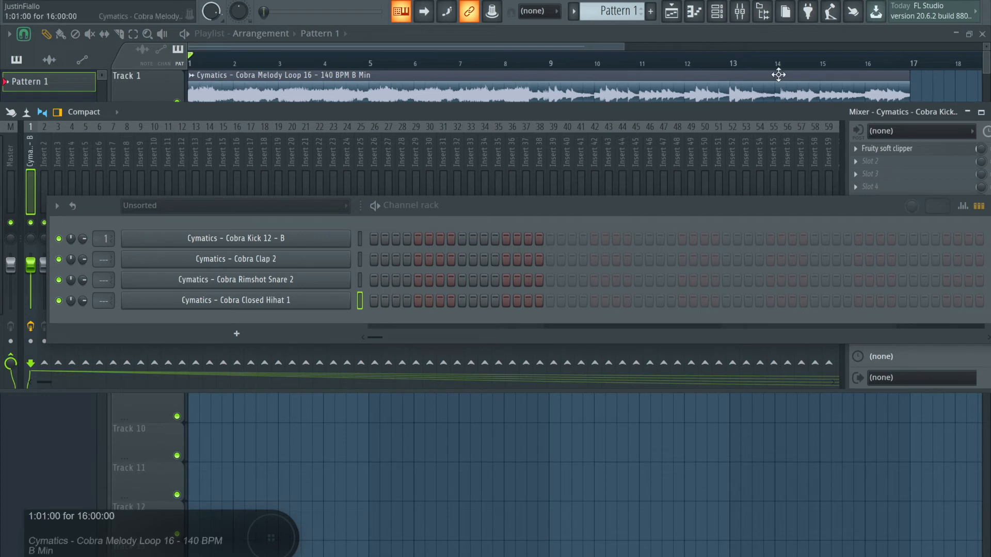
click(738, 18)
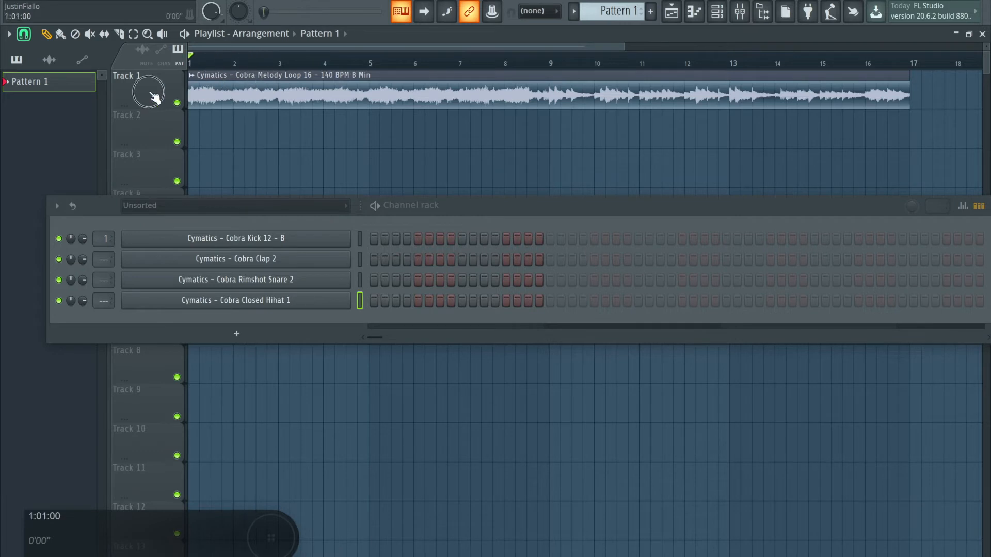
Move the song position to about bar 8, play the melody loop from there and stop playback
drag(264, 11, 313, 4)
key(space)
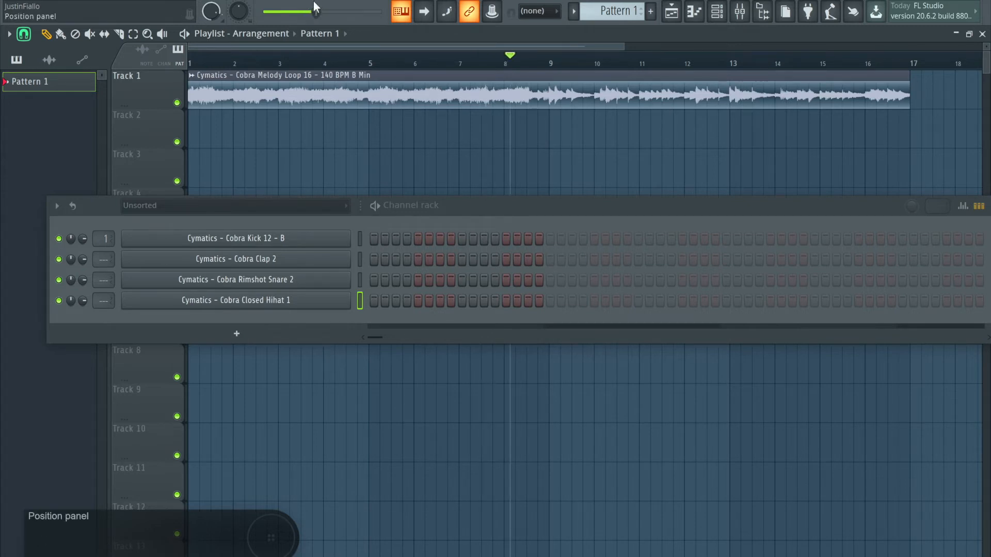
key(space)
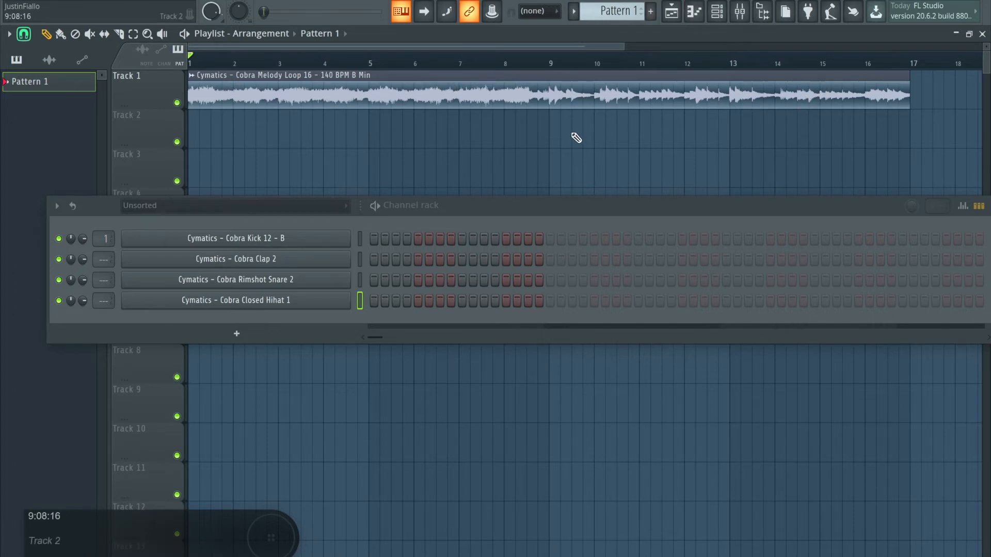
key(space)
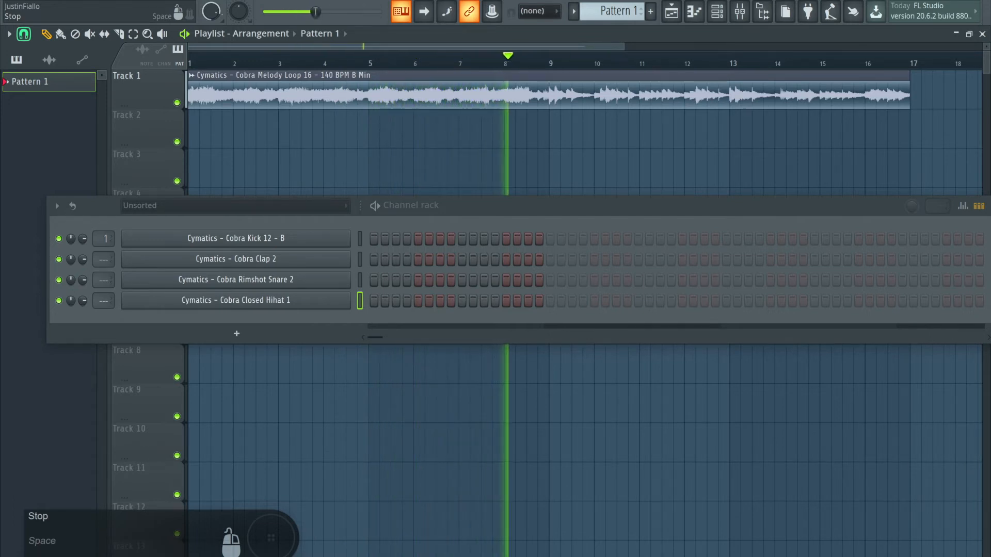
key(space)
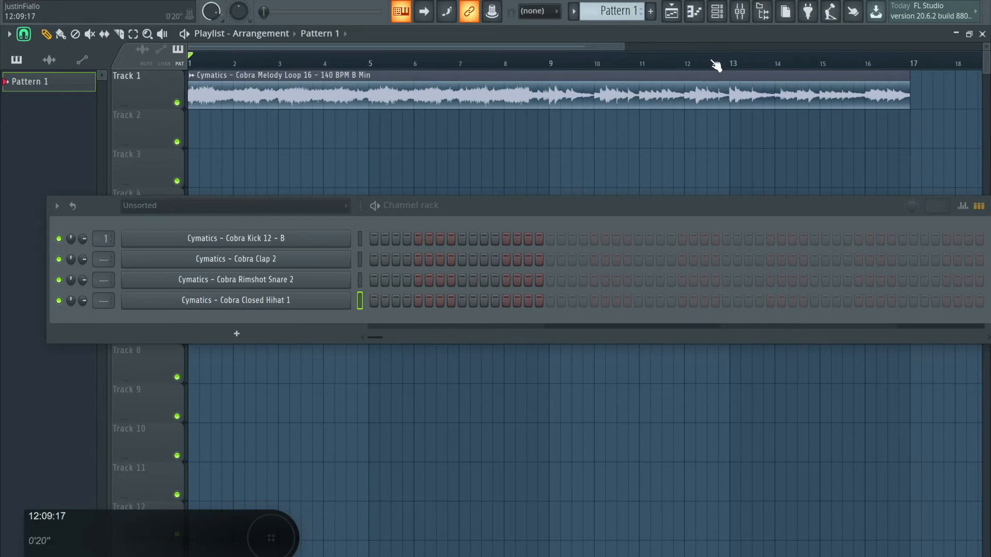
Open the piano roll and switch it to the Cymatics - Cobra Kick 12 - B channel
click(694, 16)
click(719, 12)
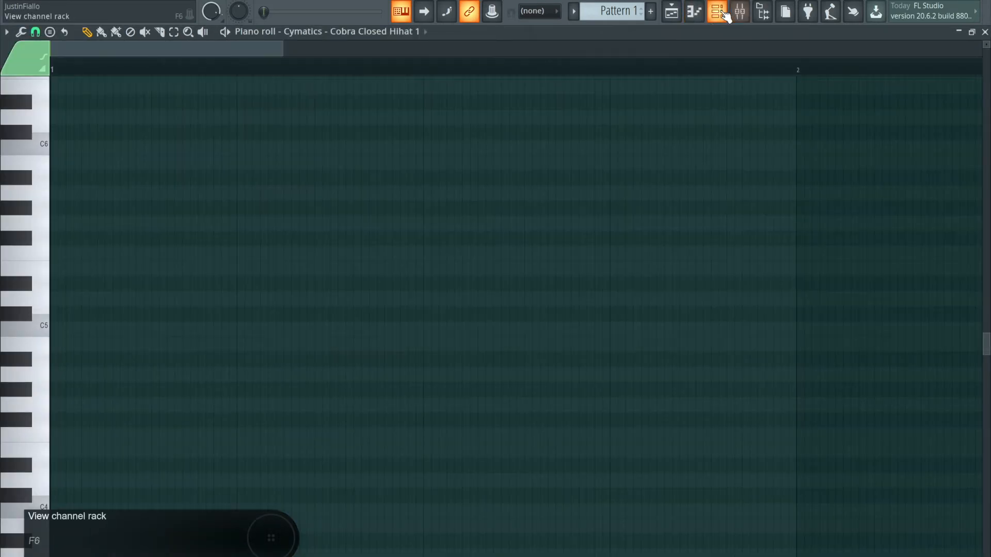
scroll(554, 201, down, 4)
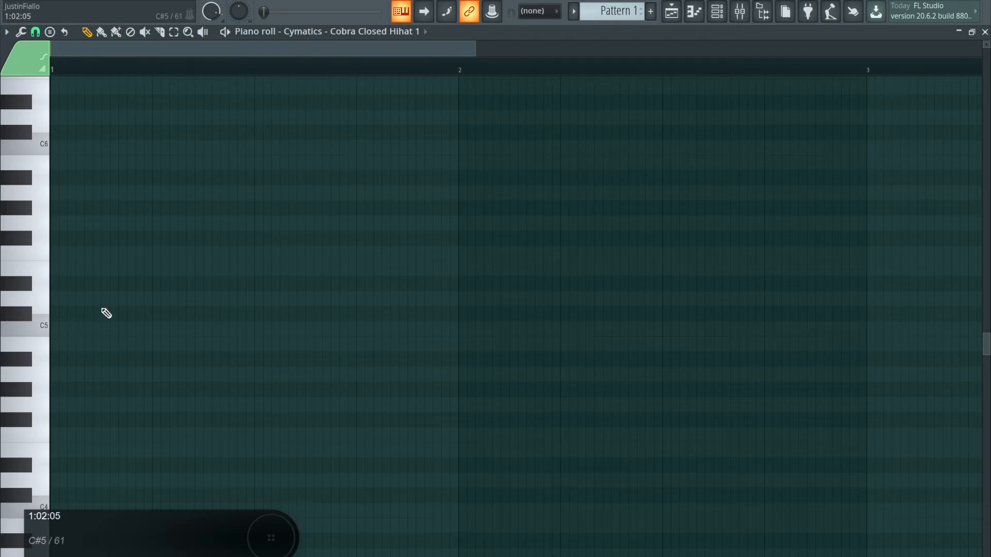
click(408, 32)
click(375, 95)
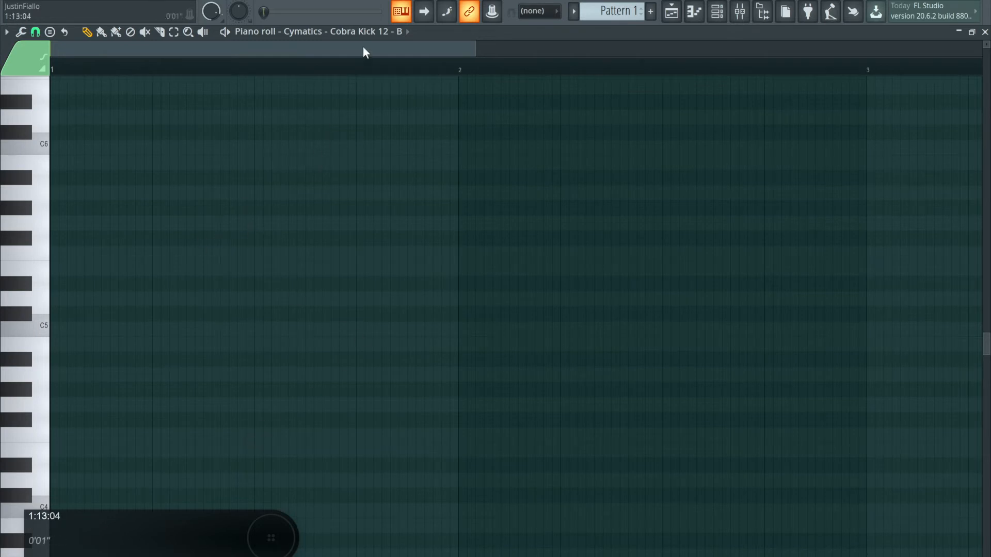
Place a C5 kick note at the very start of bar 1
click(63, 329)
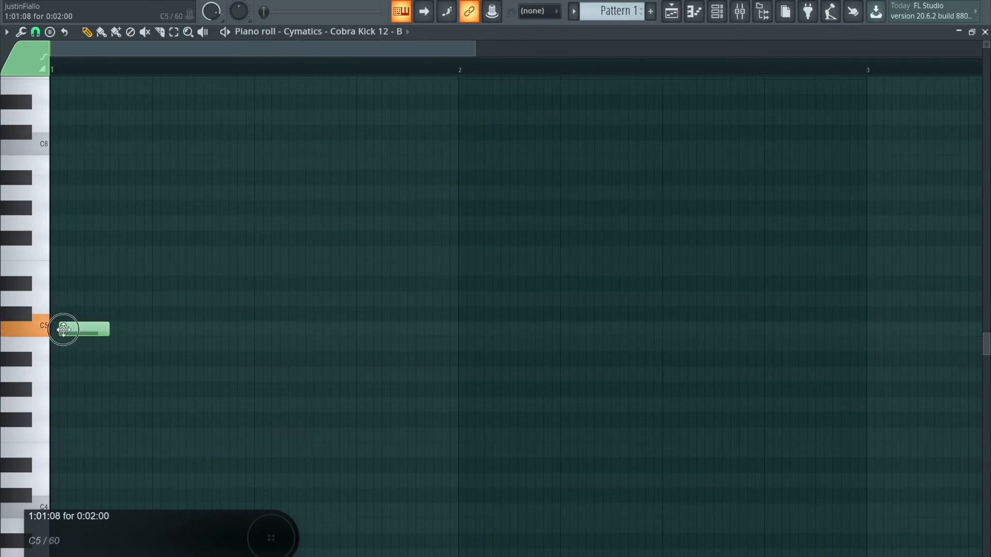
drag(63, 329, 58, 329)
click(45, 329)
click(65, 327)
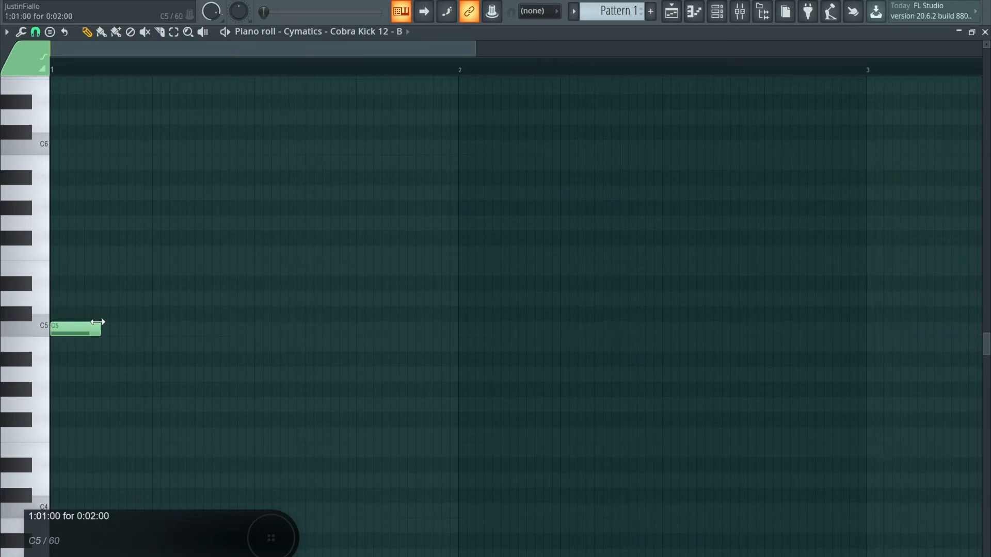
Switch the piano roll to Cymatics - Cobra Clap 2 and place a C5 note on the third beat of bar 1
click(377, 33)
click(396, 108)
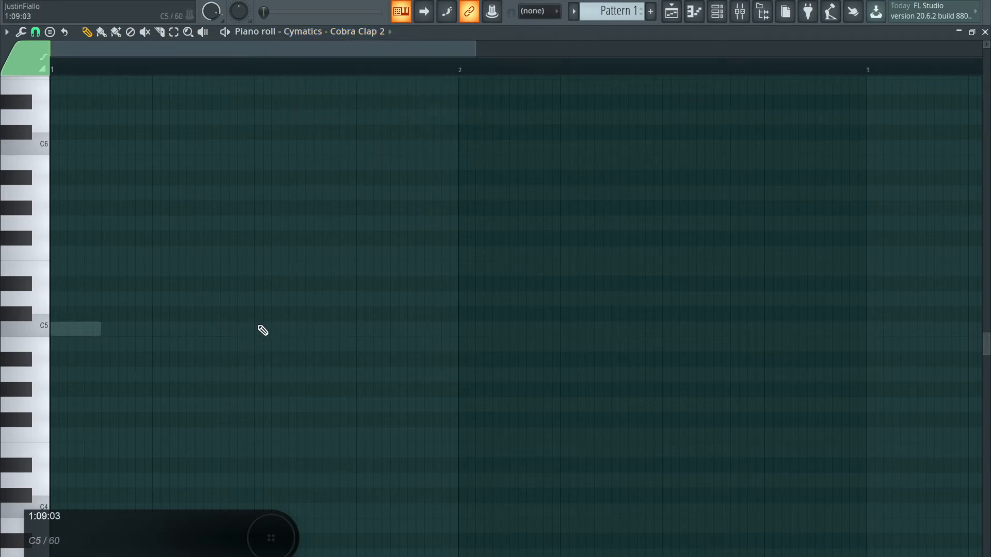
click(256, 329)
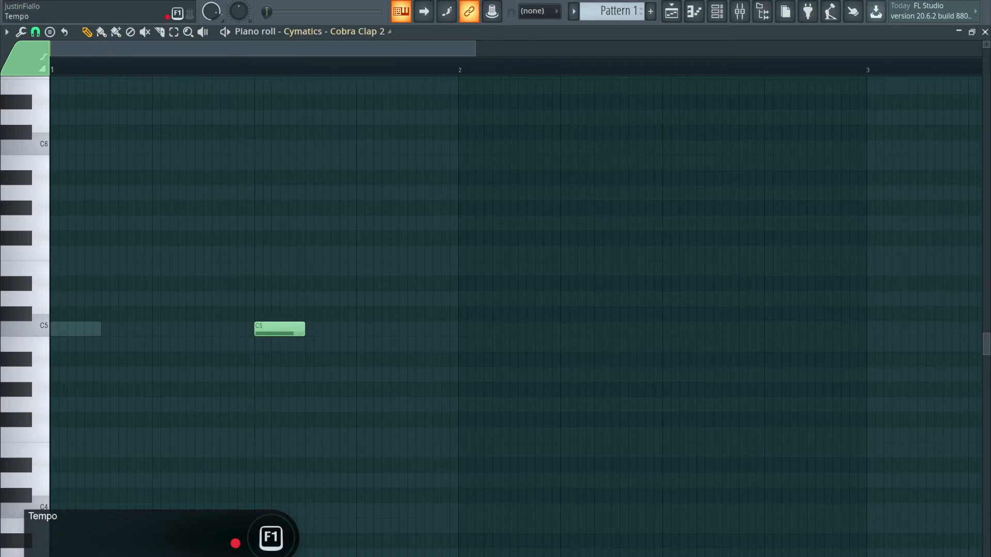
Place Pattern 1 at bar 1 of Track 2 in the playlist and play it with the melody loop
click(672, 13)
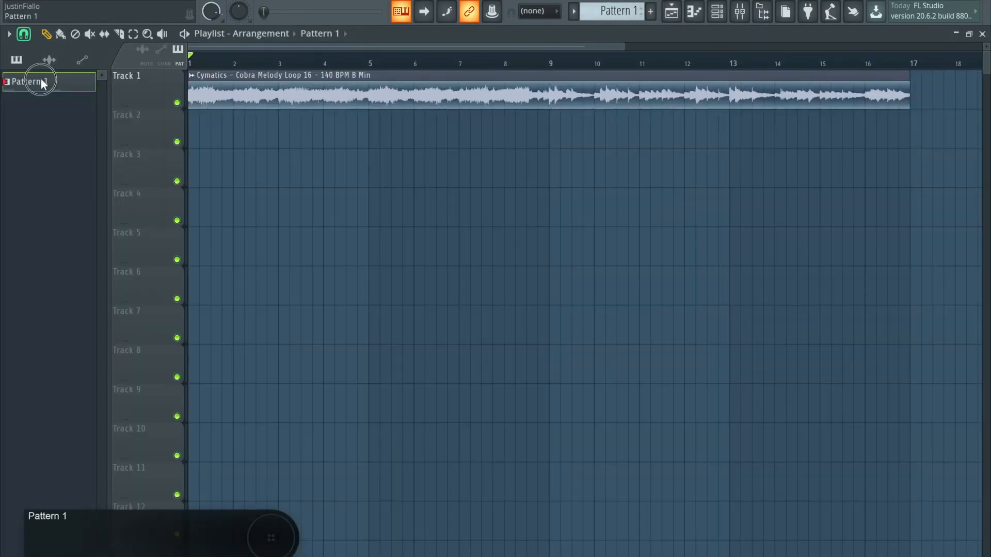
click(201, 135)
key(space)
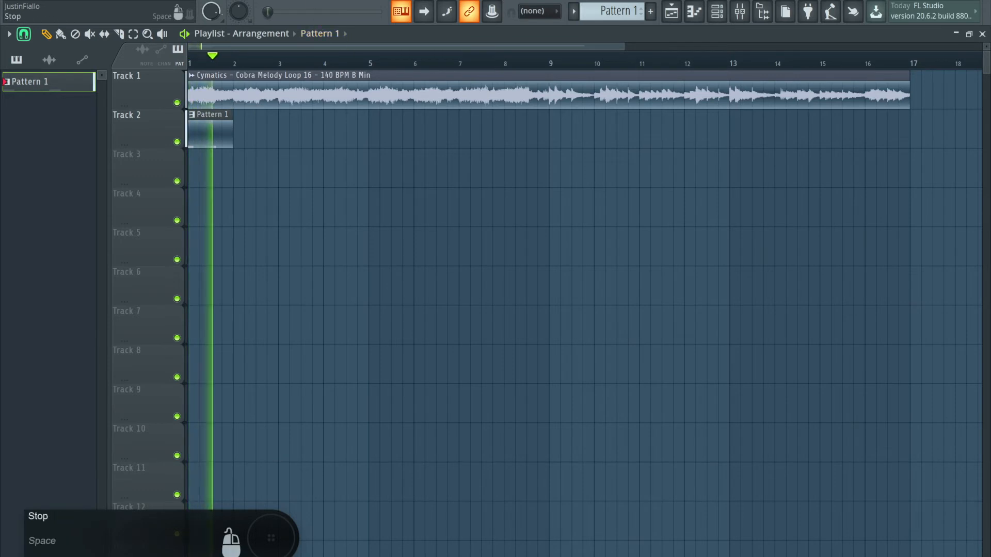
key(space)
Play the song from the clap's piano roll and add a C5 clap note on the third beat of bar 2
click(694, 12)
key(space)
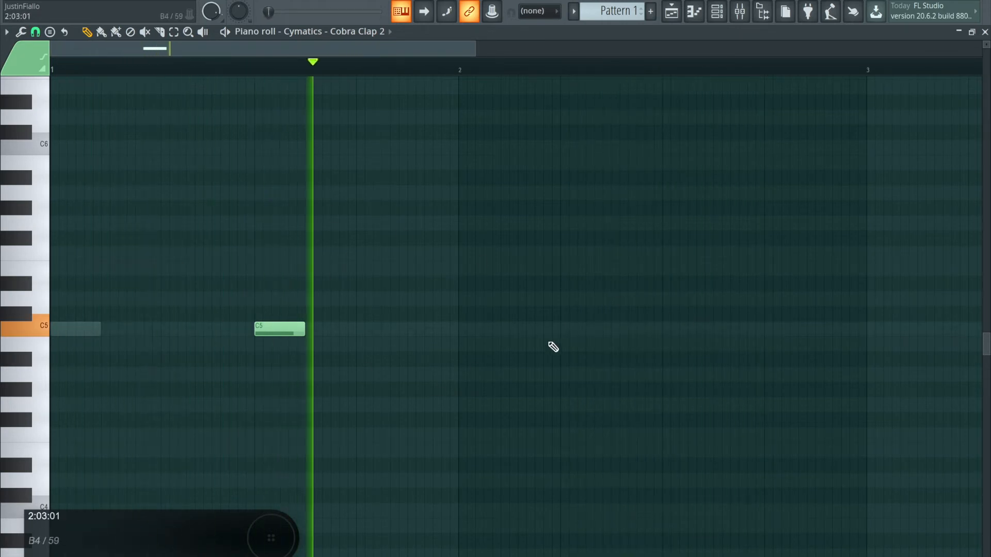
click(679, 334)
key(space)
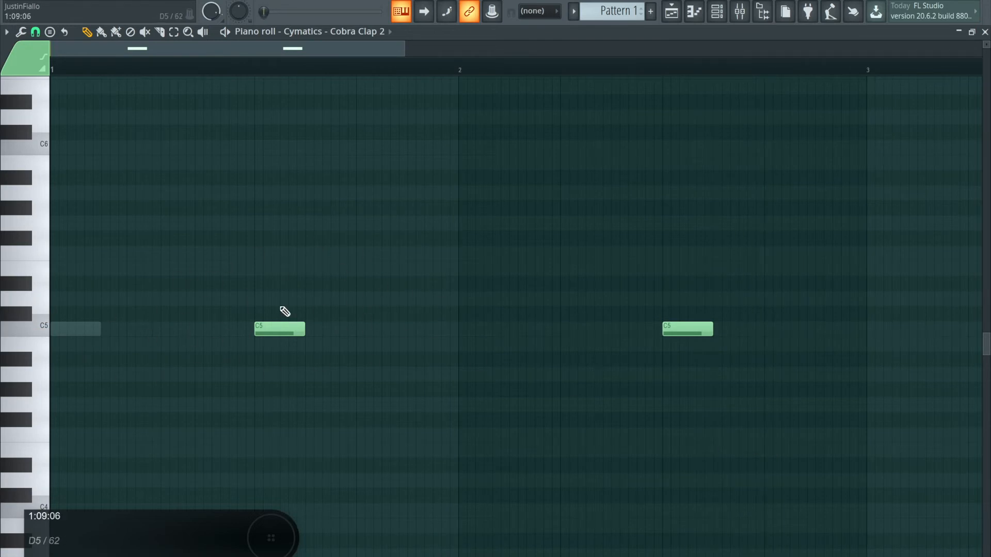
scroll(355, 327, down, 3)
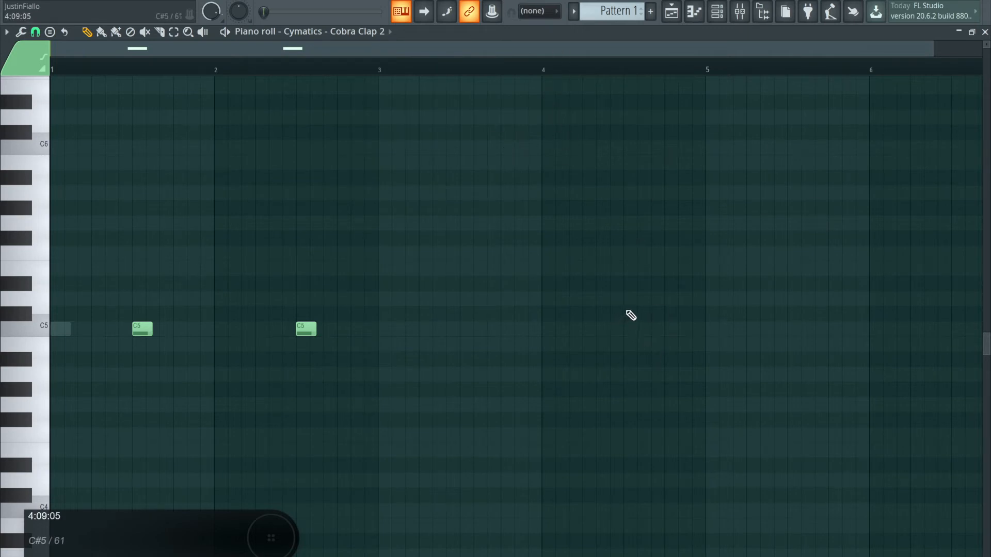
click(630, 314)
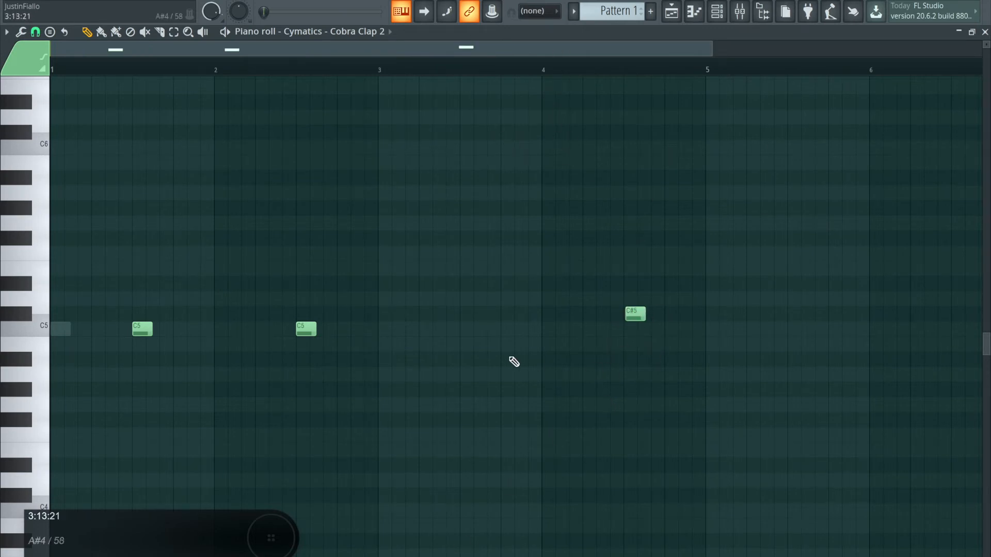
right_click(633, 313)
Duplicate both clap notes into bars 3 and 4, then select the notes in bars 1 and 2
key(ctrl+a)
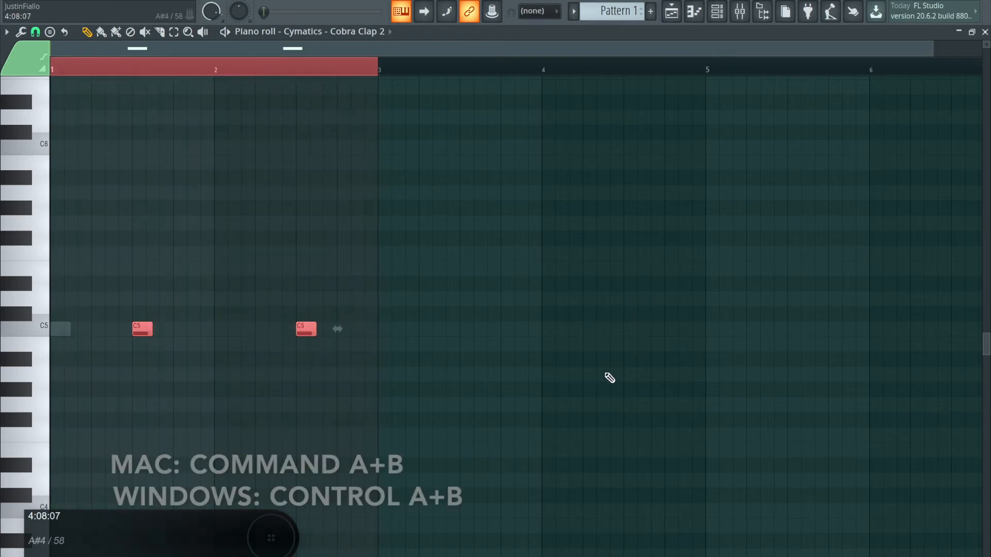
key(ctrl+b)
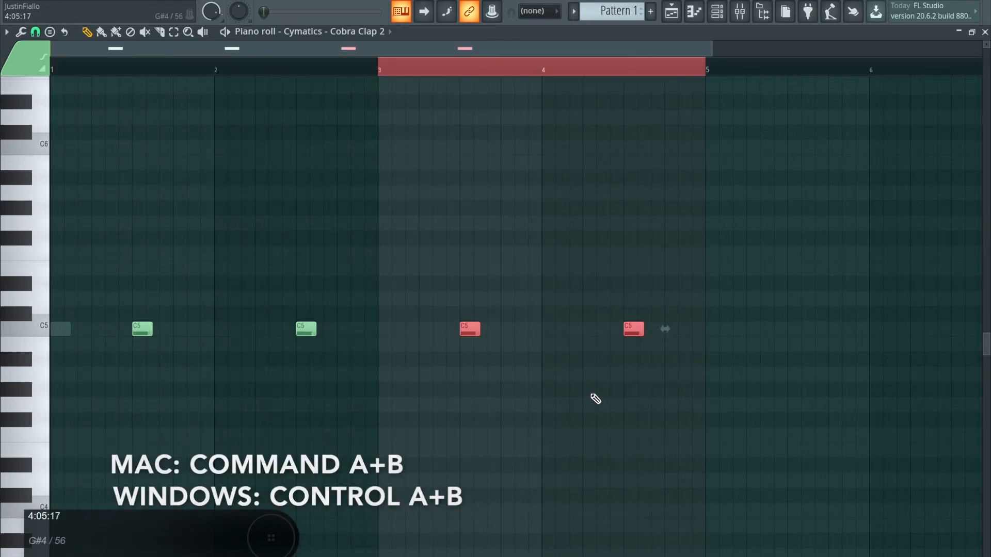
click(385, 209)
drag(378, 70, 51, 129)
click(249, 75)
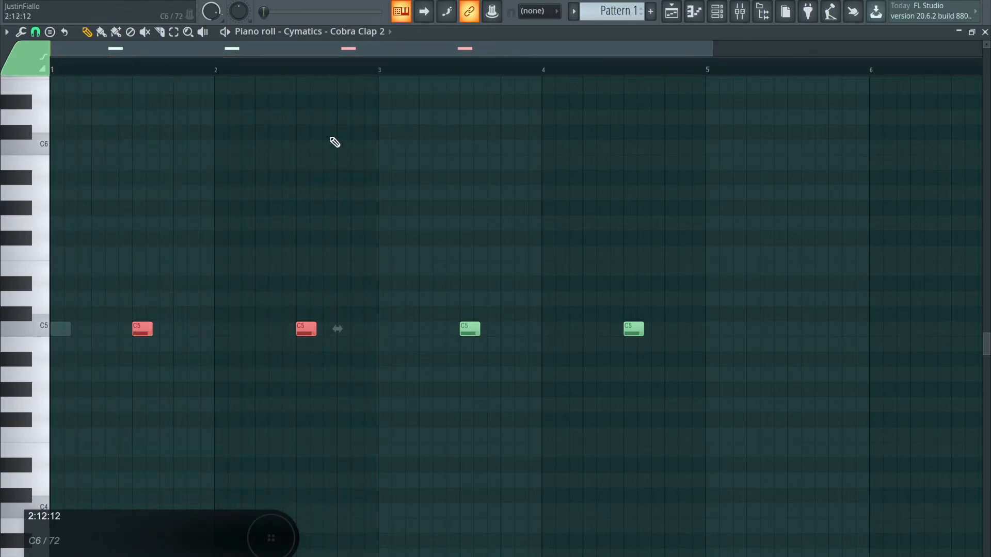
Play the four-bar clap pattern and stop it, then clear the note selection
key(space)
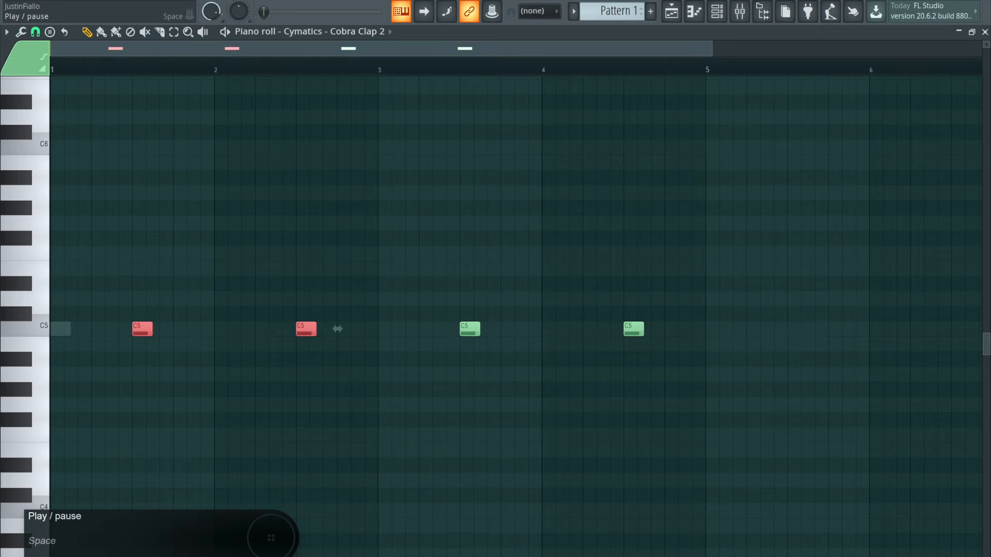
key(space)
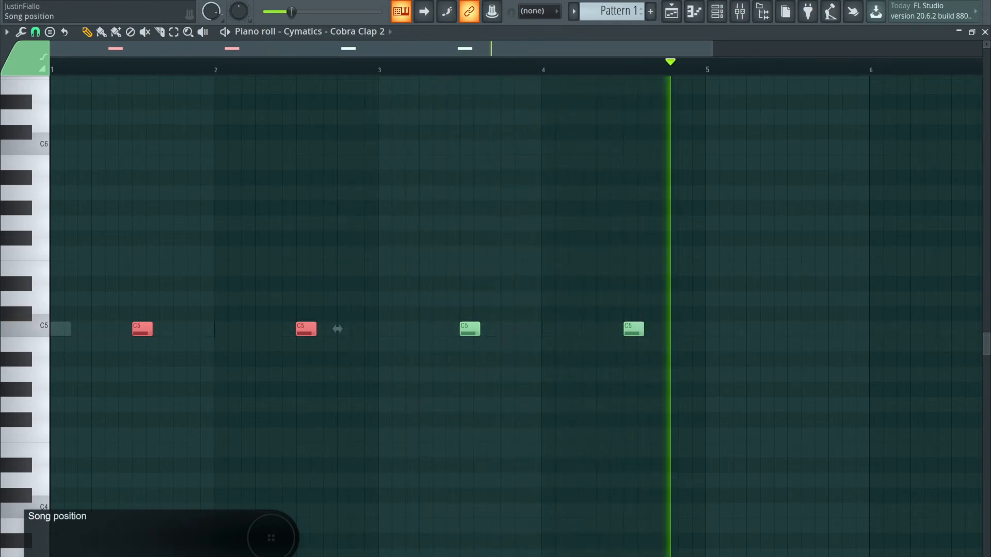
key(space)
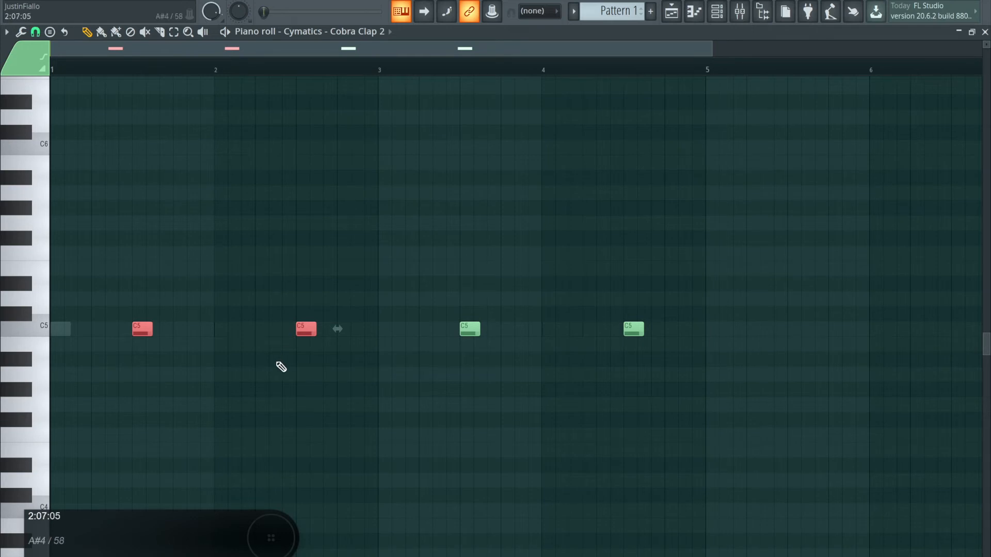
click(312, 236)
right_click(313, 239)
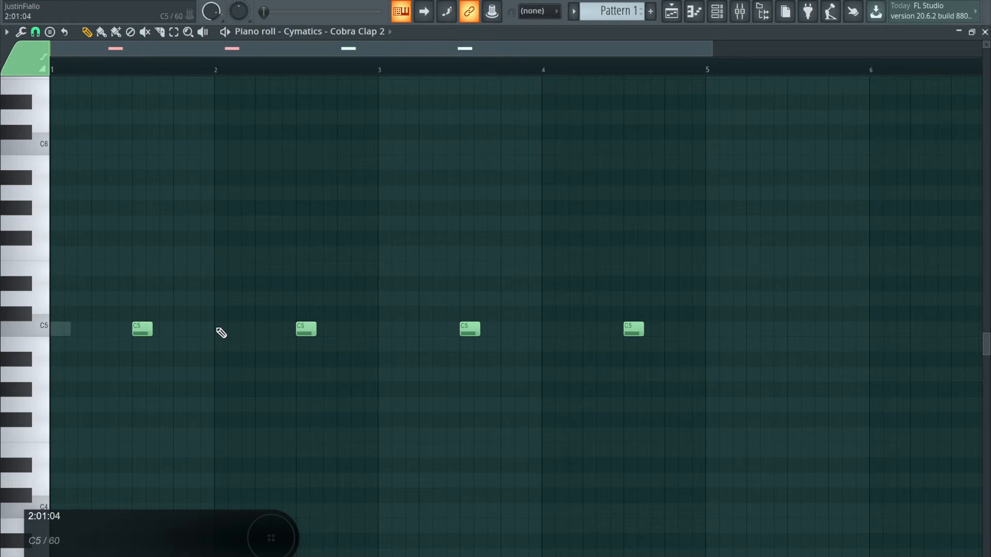
Delete all the clap notes and the kick note at the start of bar 1
key(ctrl+a)
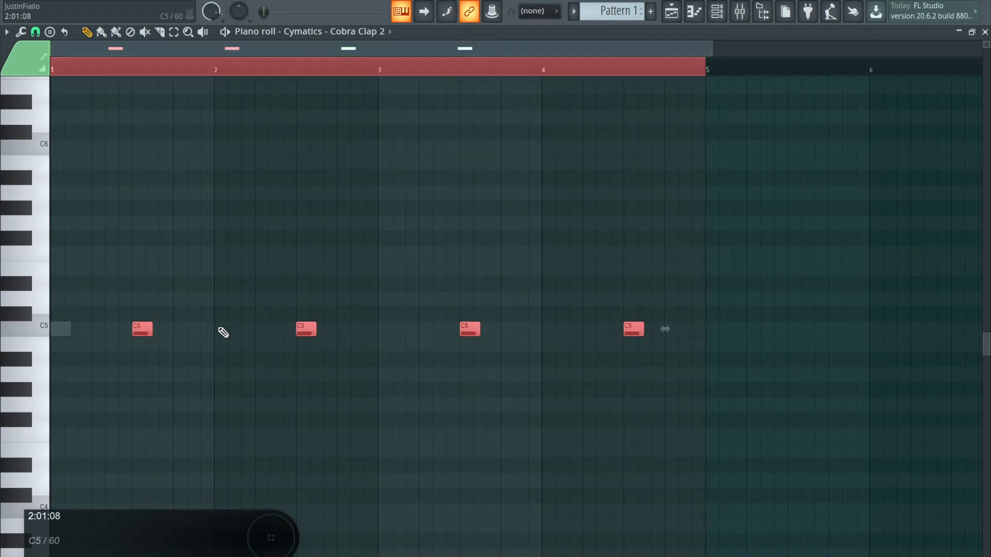
key(Delete)
double_click(61, 332)
right_click(62, 330)
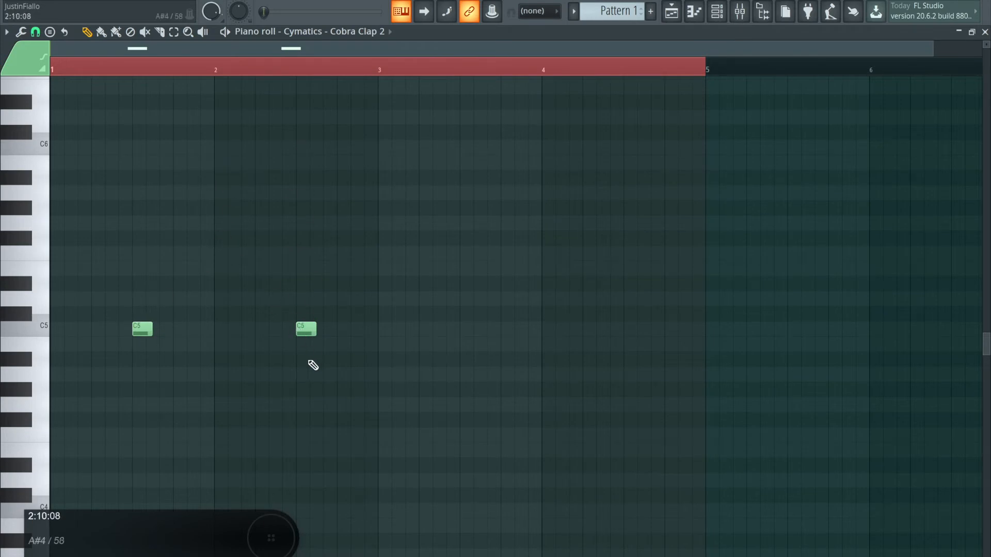
Delete the clap notes on beat 3 of bars 1 and 2, and clear the C5 note starting bar 1 in the Cobra Kick 12 piano roll
right_click(299, 328)
right_click(143, 329)
click(363, 36)
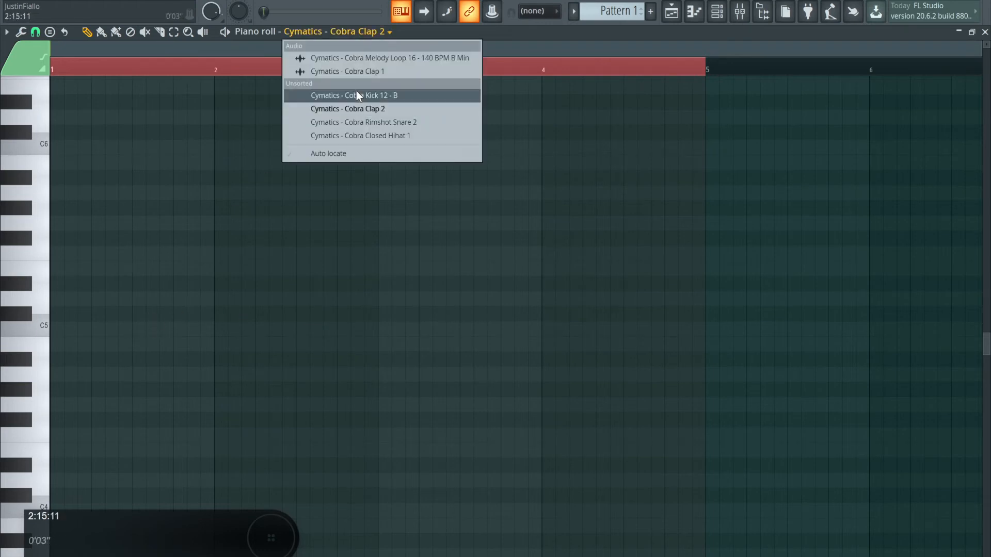
click(361, 95)
click(58, 330)
drag(58, 330, 51, 331)
right_click(70, 331)
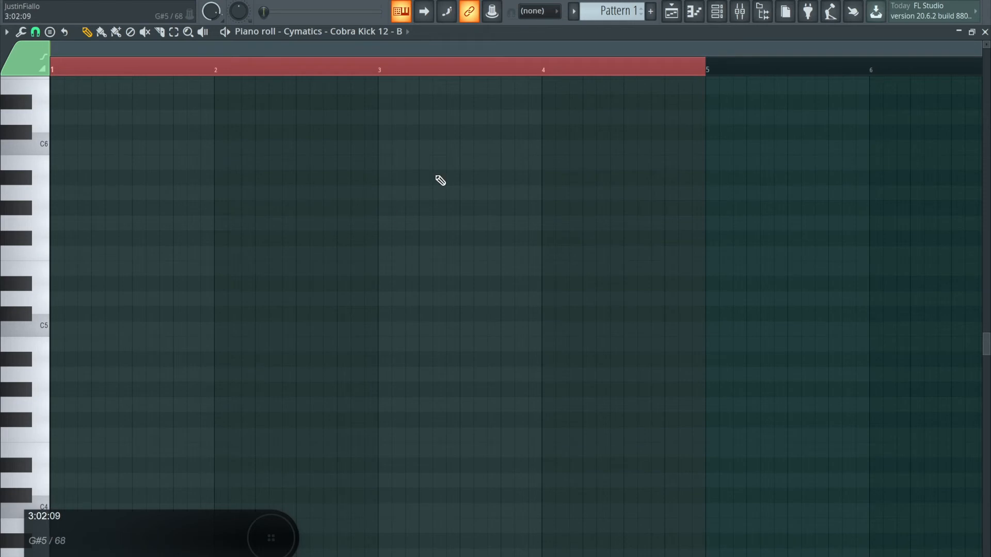
Show the channel rack over the playlist and place a Cobra Kick 12 hit on step 1 of bar 1
click(686, 14)
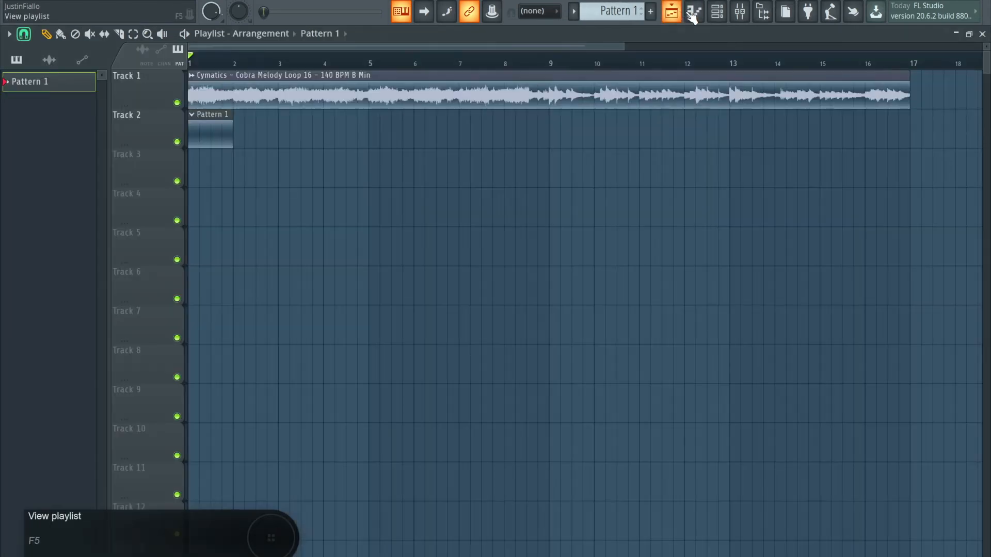
click(717, 11)
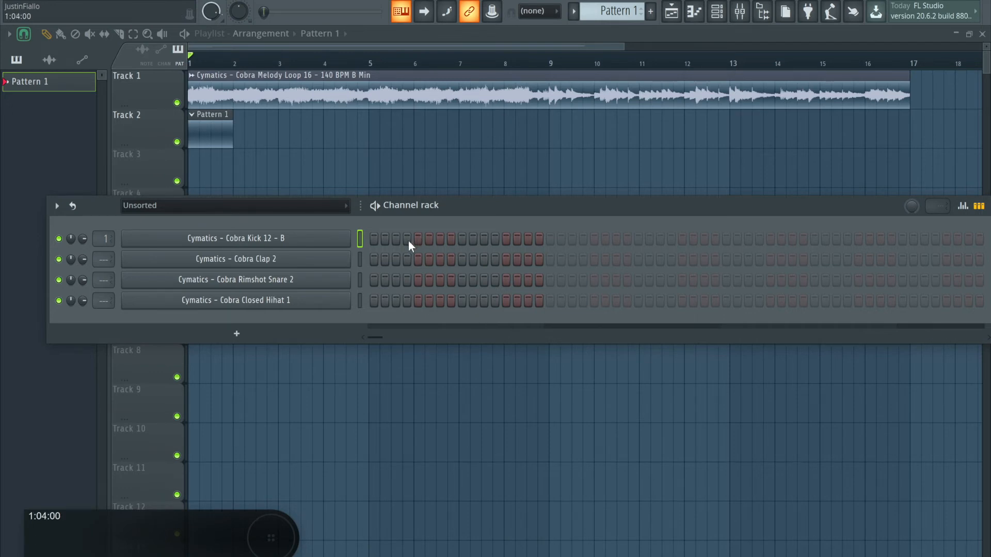
click(373, 258)
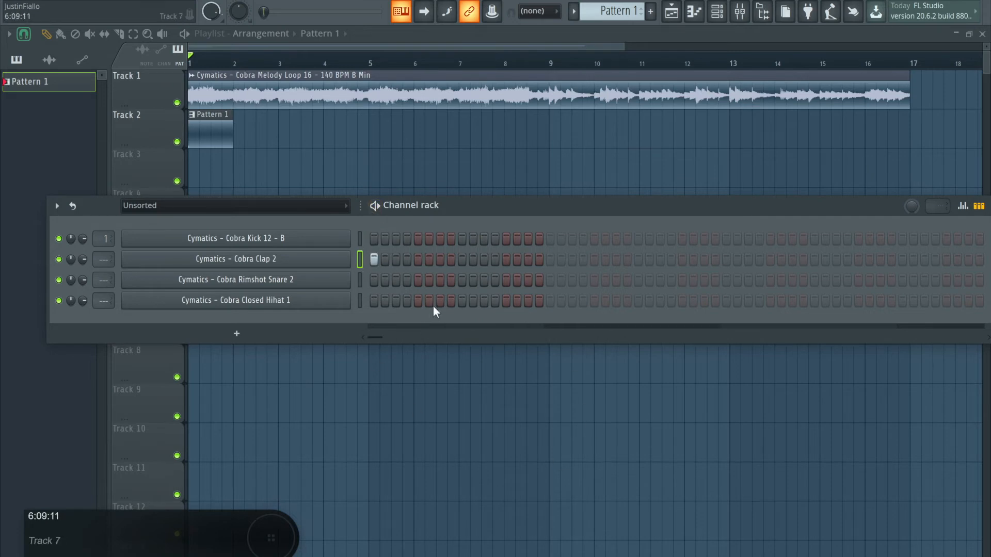
click(374, 239)
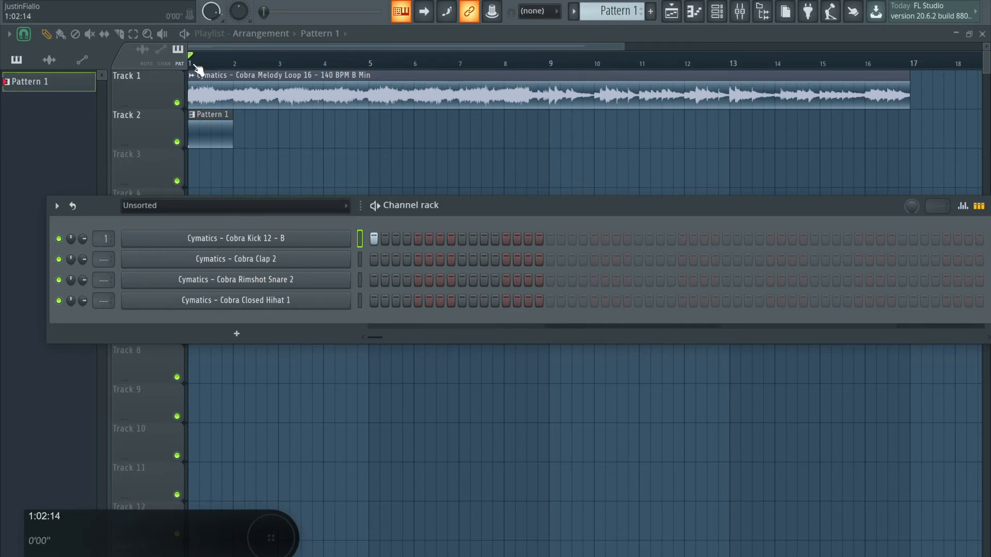
Select bar 1 on the playlist timeline, clear that selection, and add a Cobra Clap 2 hit on step 9 of bar 1
drag(194, 66, 235, 70)
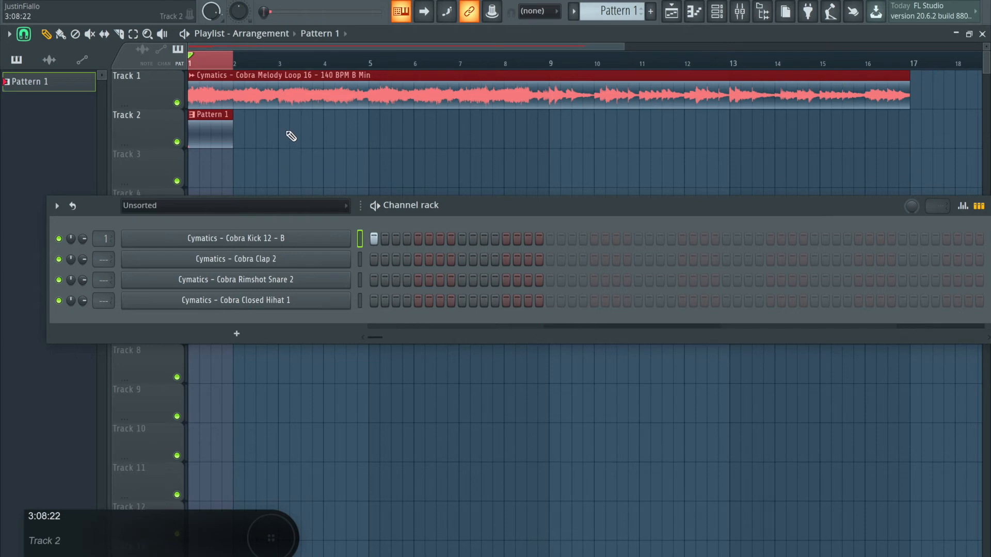
click(195, 59)
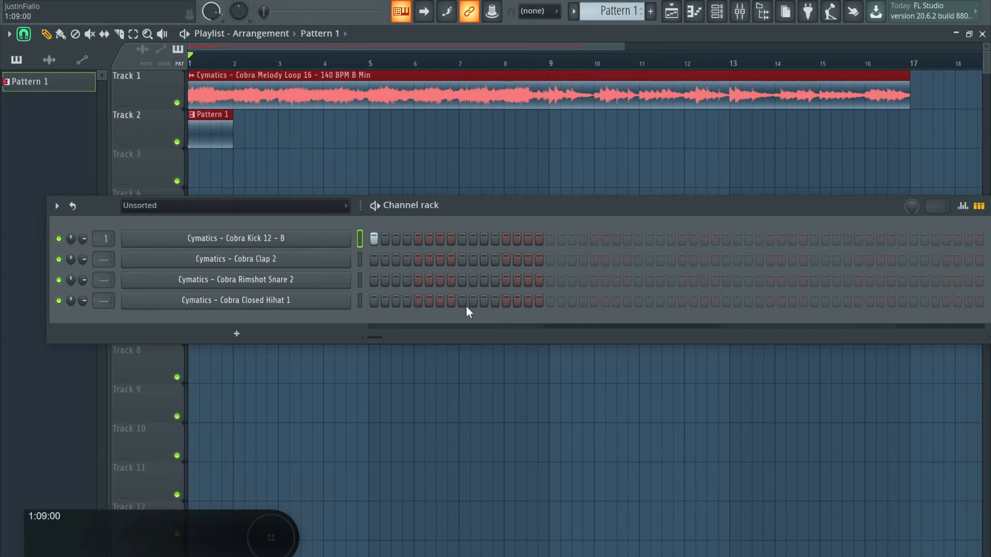
click(461, 259)
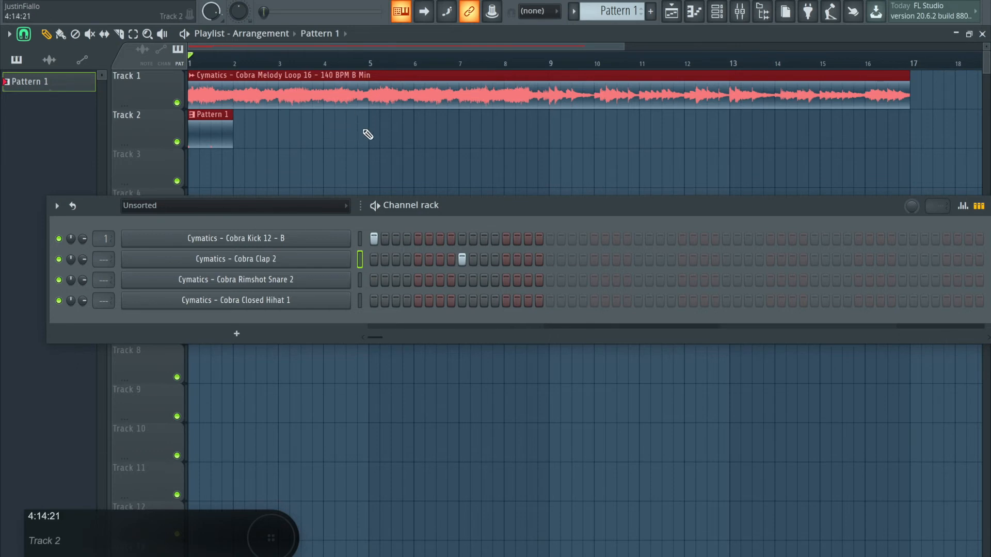
Try placing another Pattern 1 clip on Track 2 at bar 4 of the playlist
click(368, 126)
right_click(368, 126)
click(332, 125)
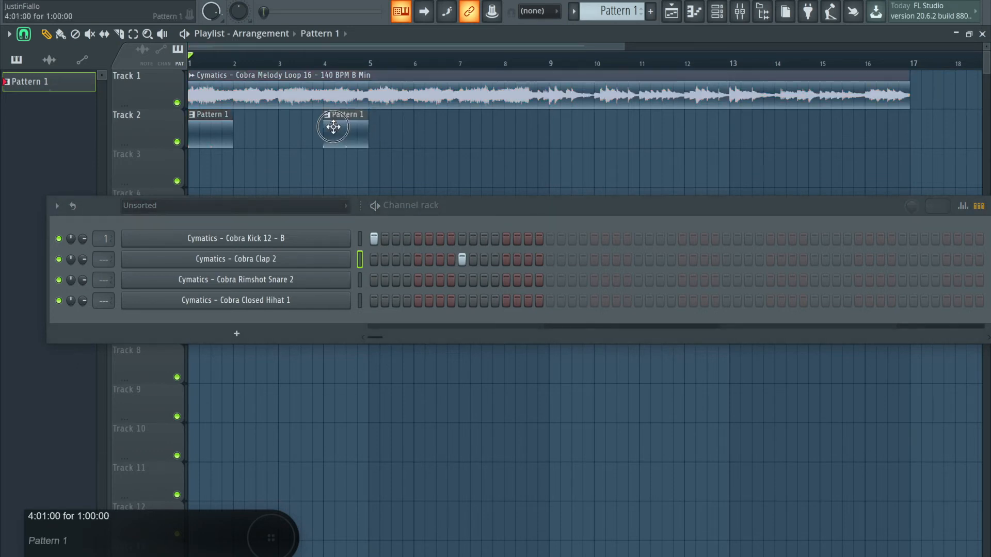
right_click(336, 126)
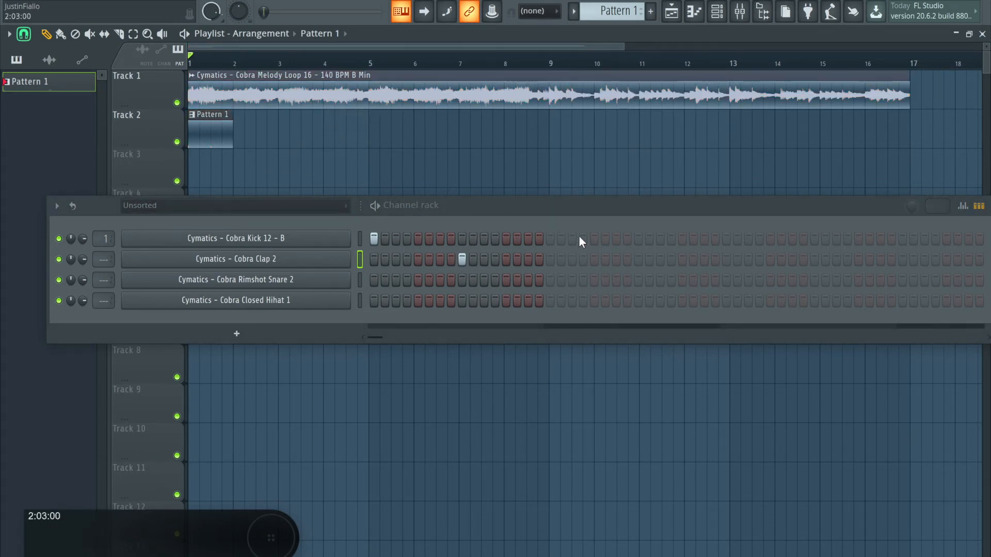
Add Cobra Clap 2 hits on step 9 of bars 2, 3 and 4 in the channel rack
drag(577, 208, 552, 208)
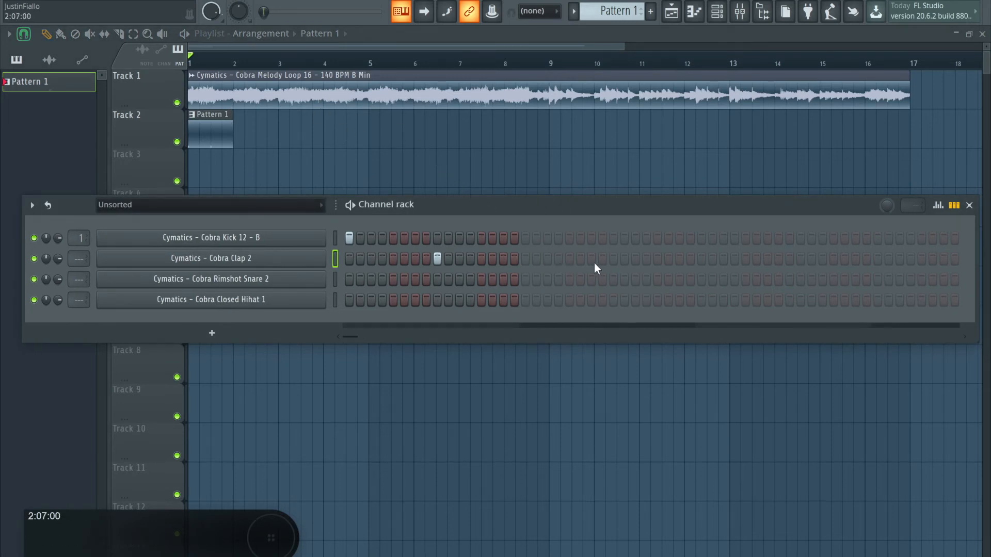
click(613, 259)
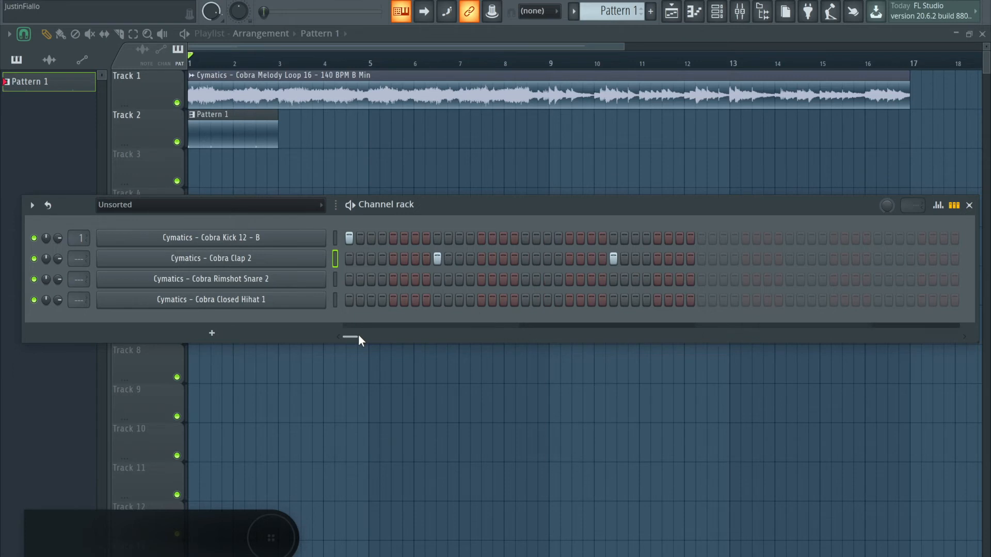
drag(358, 336, 368, 336)
click(603, 258)
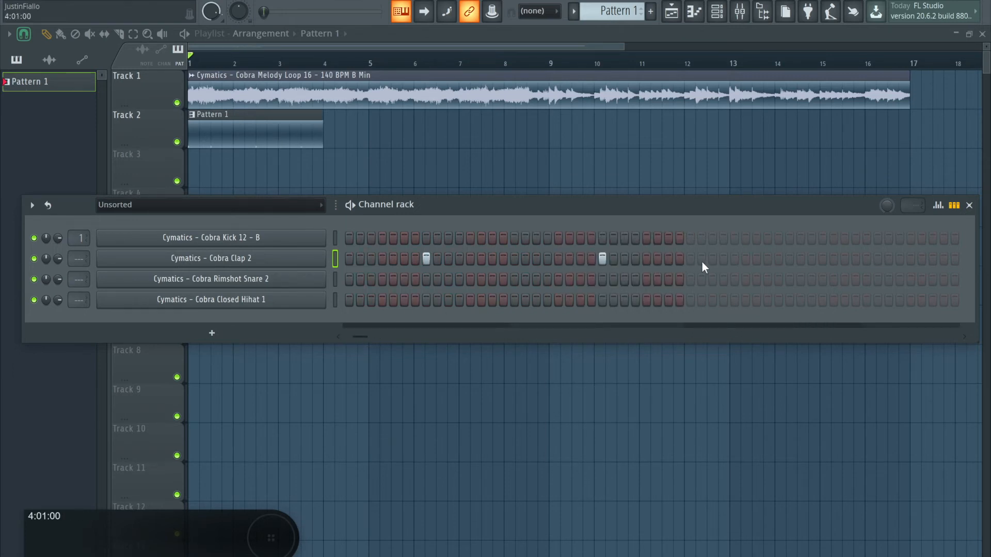
click(778, 259)
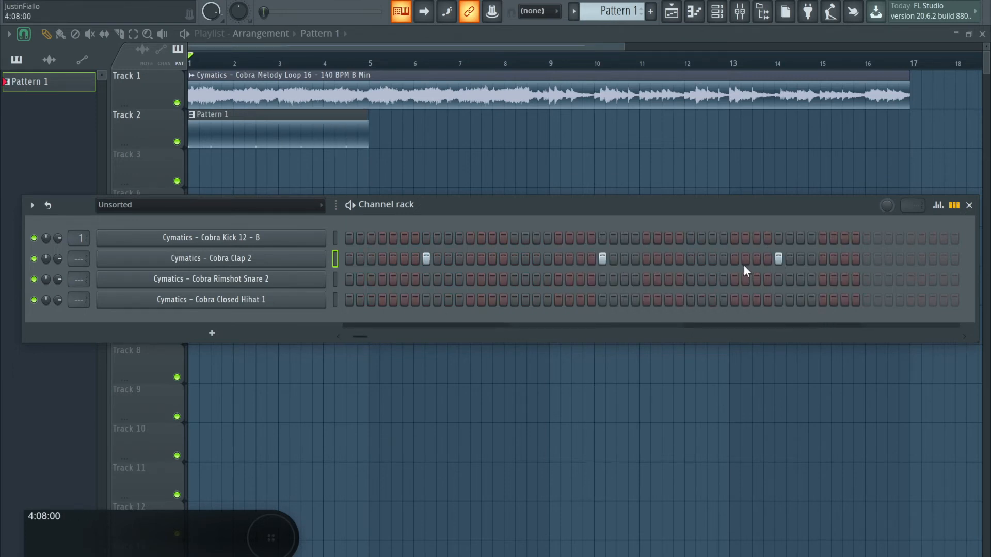
drag(363, 336, 353, 336)
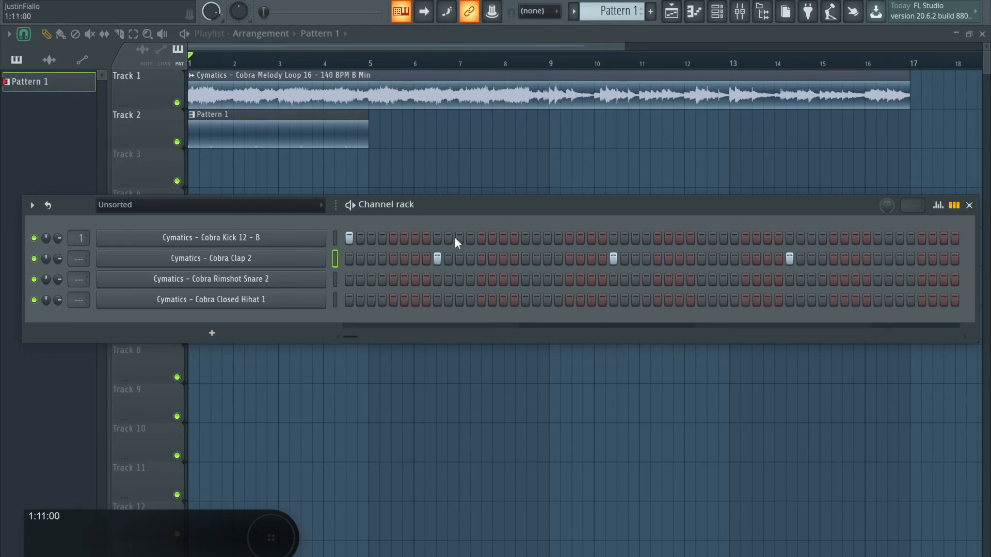
Select bars 1 to 4 on the playlist timeline as the loop range and play it
drag(367, 65, 256, 95)
drag(192, 62, 373, 60)
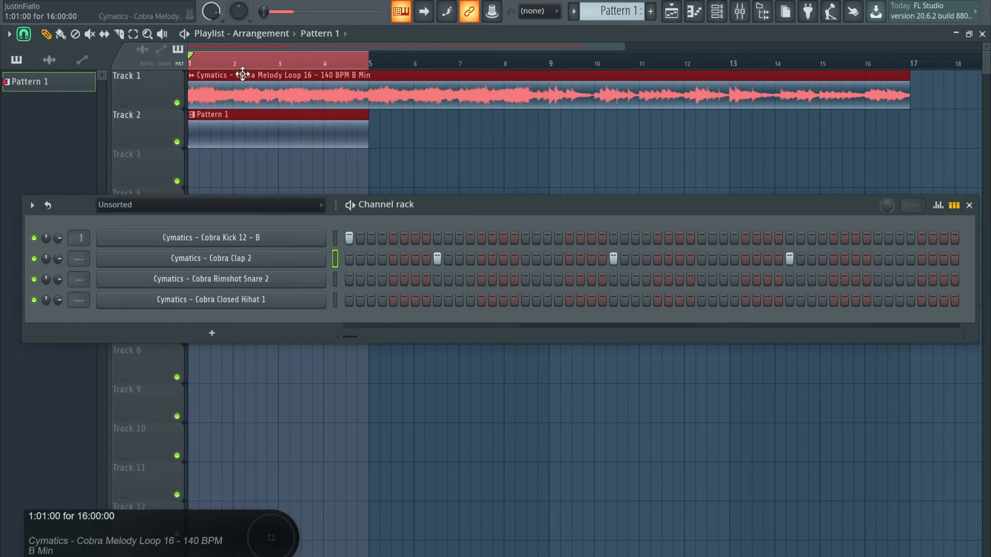
drag(318, 61, 370, 71)
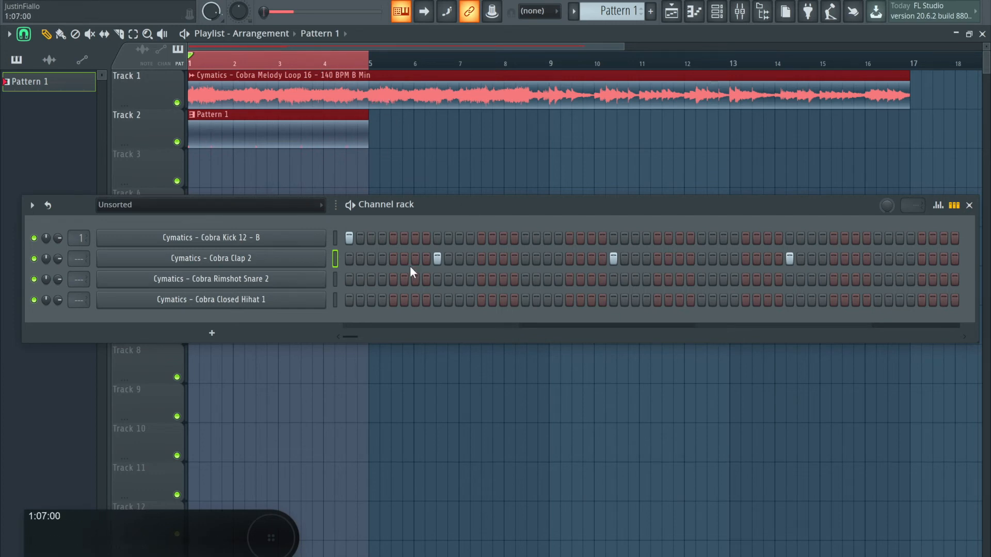
key(space)
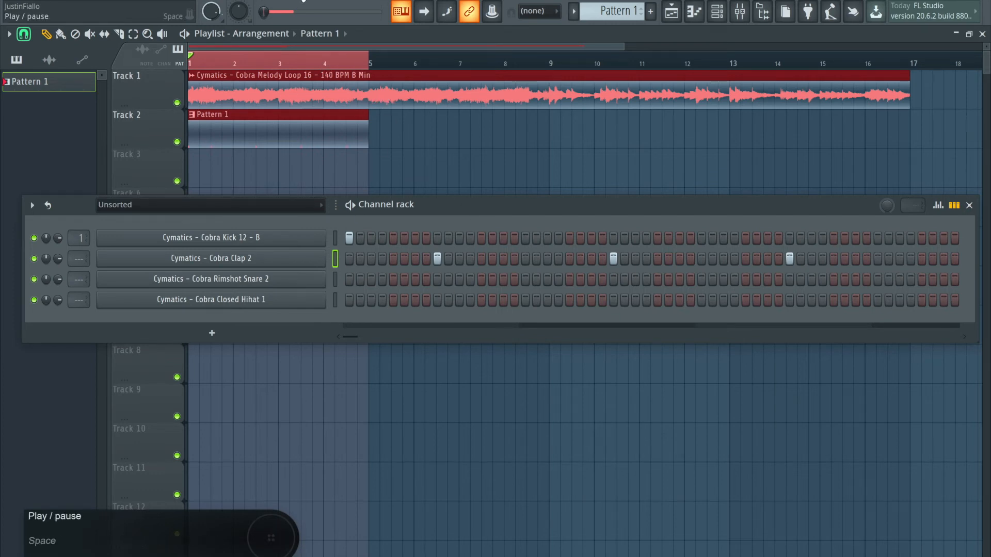
Add kicks on step 11 of bar 1 and step 1 of bar 2, clear step 3 of bar 1, and start playback
click(460, 238)
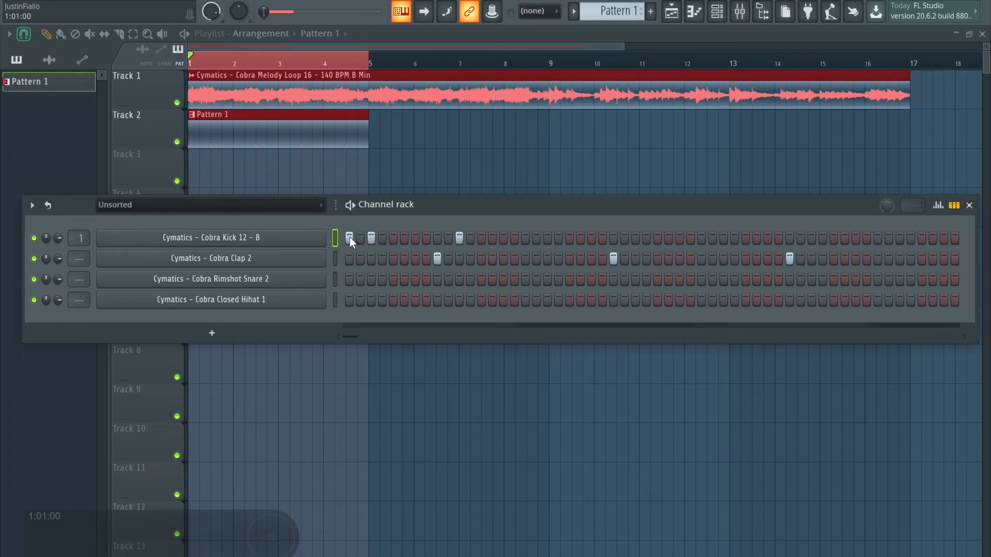
click(371, 236)
drag(543, 212, 540, 181)
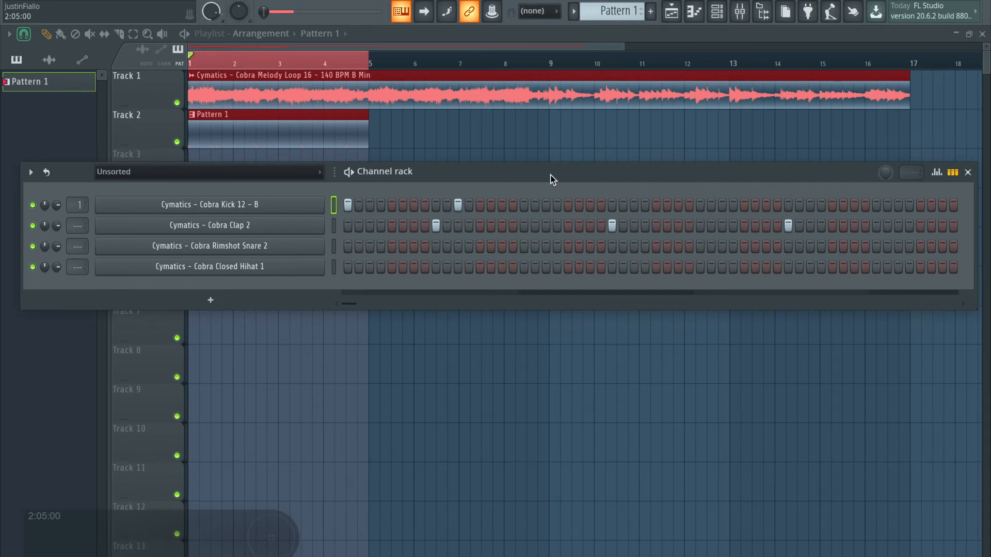
click(522, 205)
click(370, 205)
key(space)
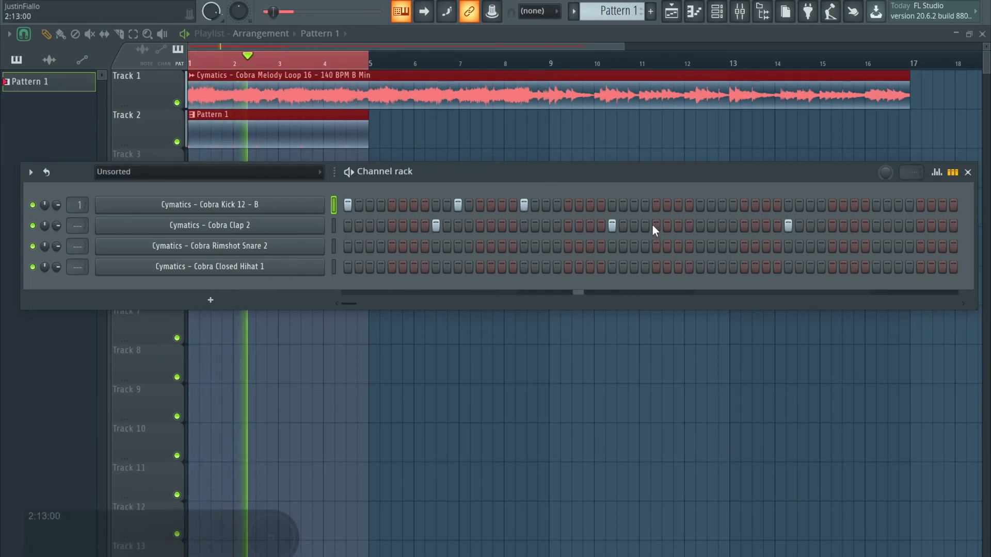
Add kicks on steps 1, 13 and 15 of bar 3 and step 1 of bar 4, then restart playback
click(699, 204)
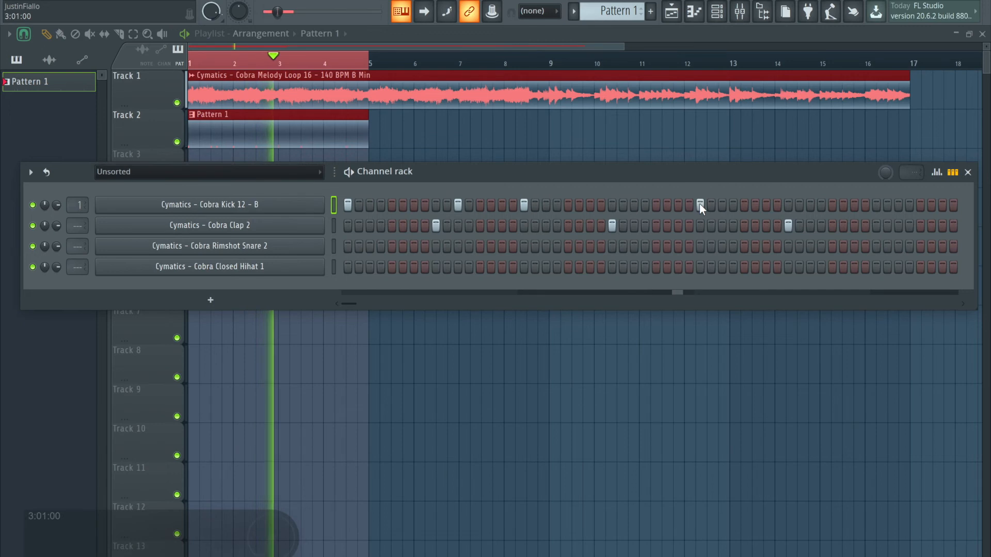
click(834, 205)
key(space)
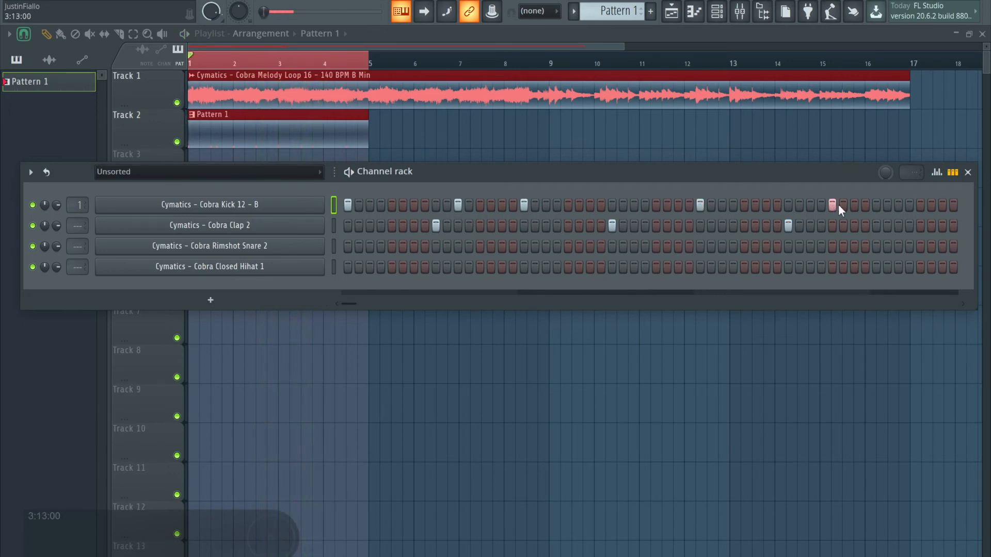
click(878, 205)
key(space)
Replace the kick on step 1 of bar 4 with one on step 3, and add another on step 13 of that bar
scroll(355, 299, right, 4)
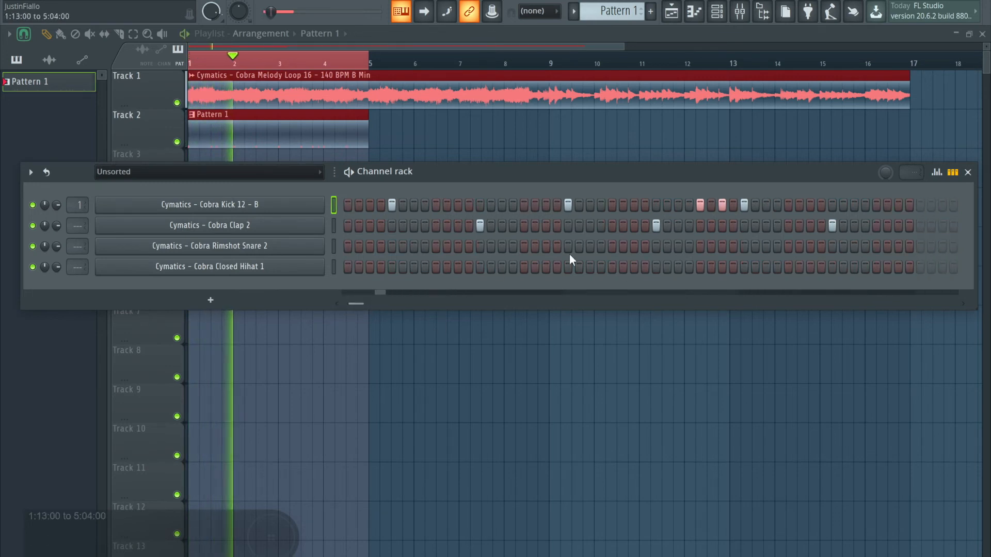
click(745, 205)
click(766, 205)
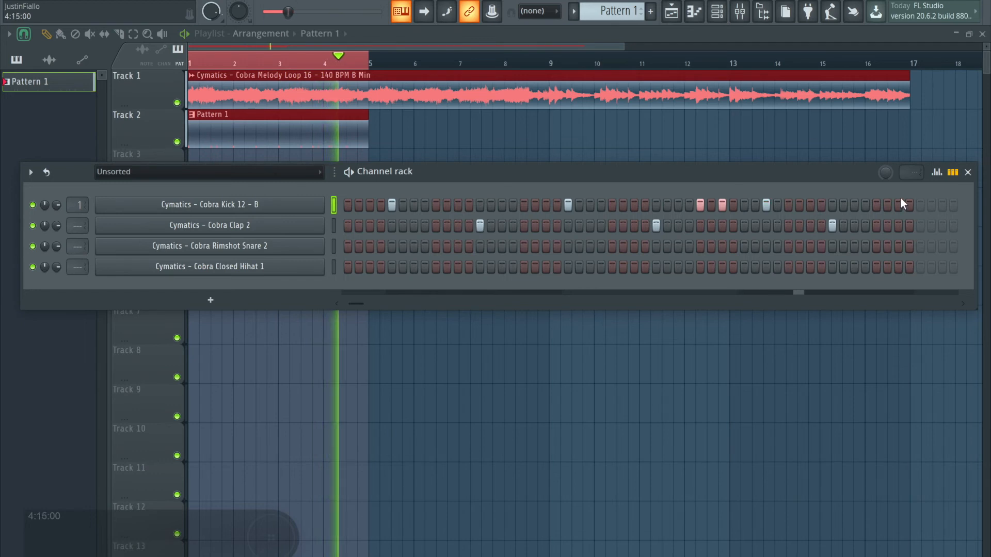
click(878, 204)
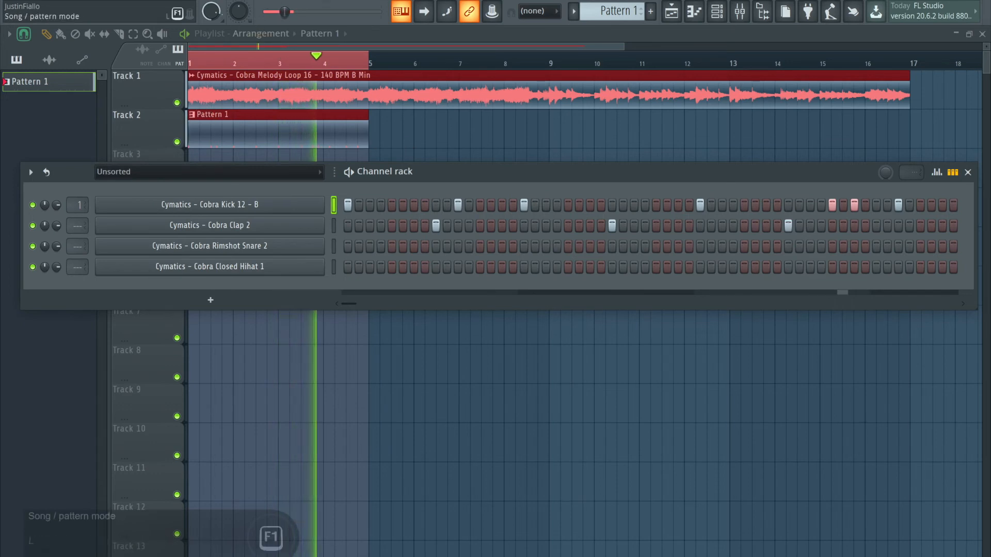
Switch playback to pattern mode, play Pattern 1, and look through its kick and clap steps up to the end of bar 4
click(278, 1)
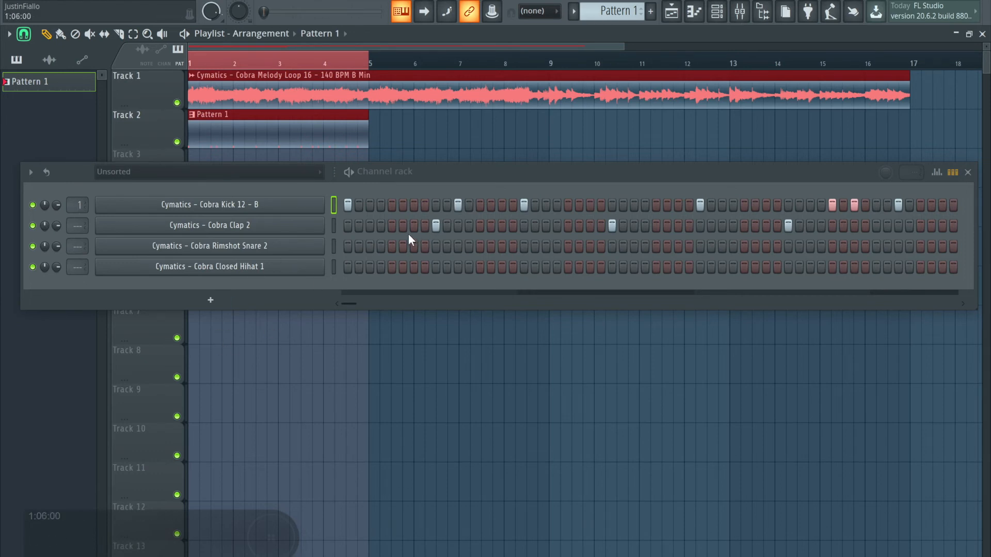
key(space)
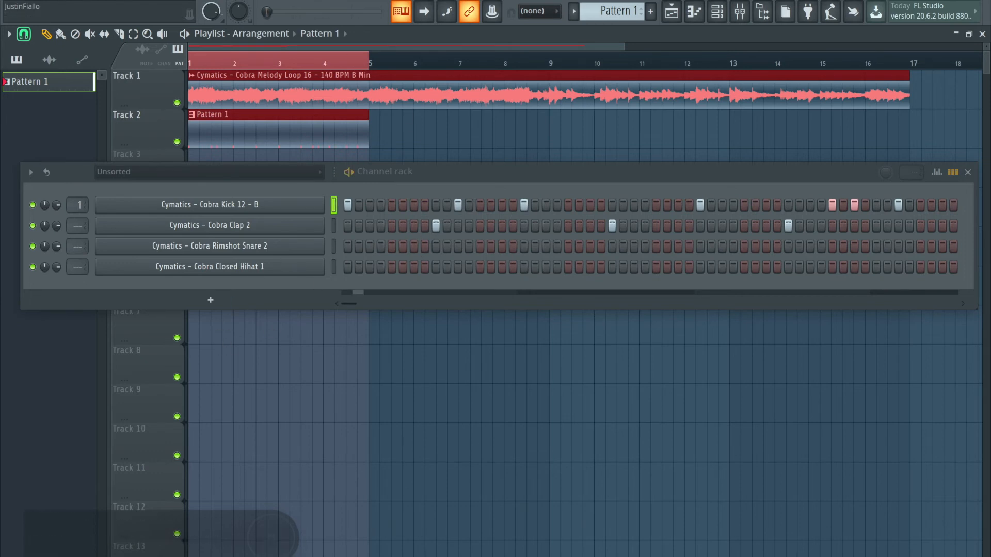
drag(536, 175, 496, 141)
drag(317, 271, 327, 272)
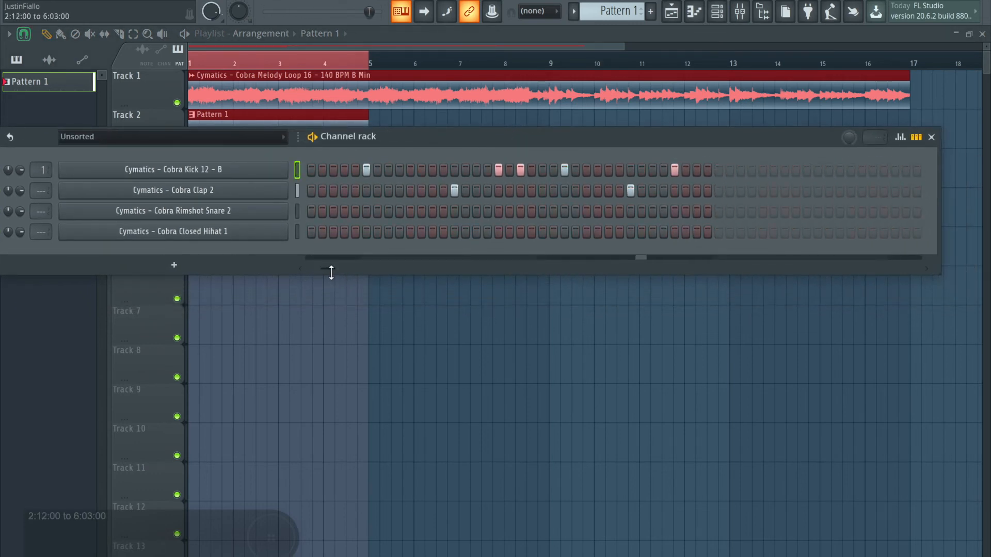
drag(331, 268, 328, 268)
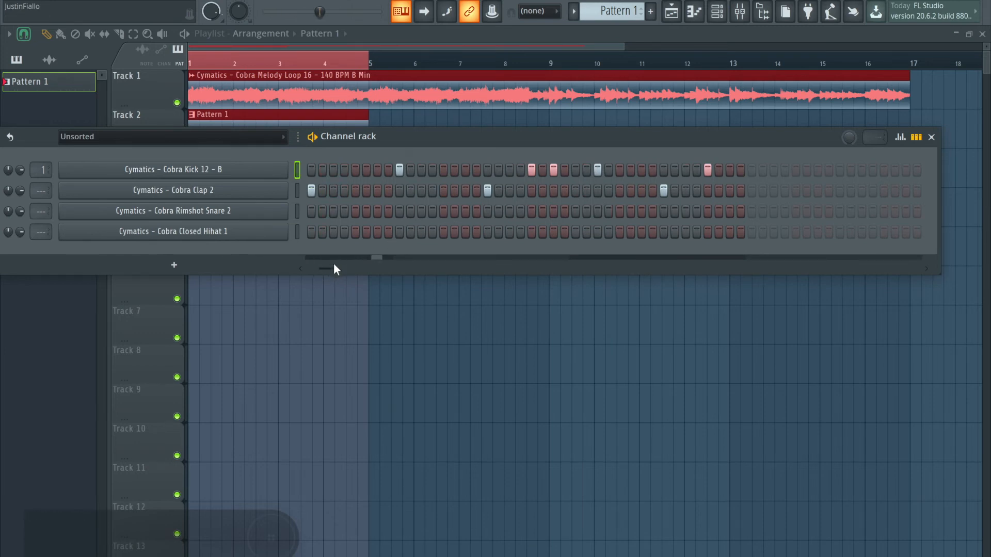
drag(330, 267, 326, 268)
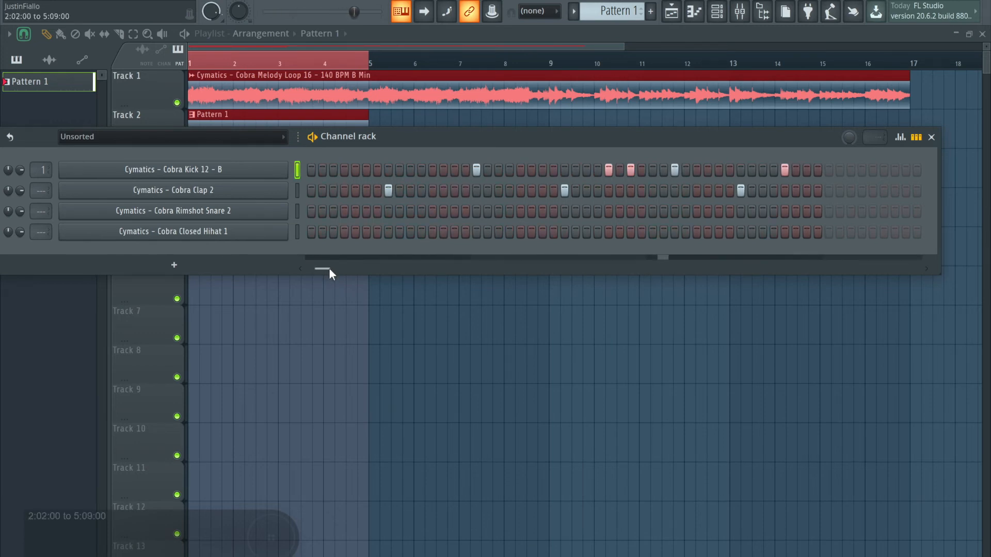
drag(333, 267, 323, 269)
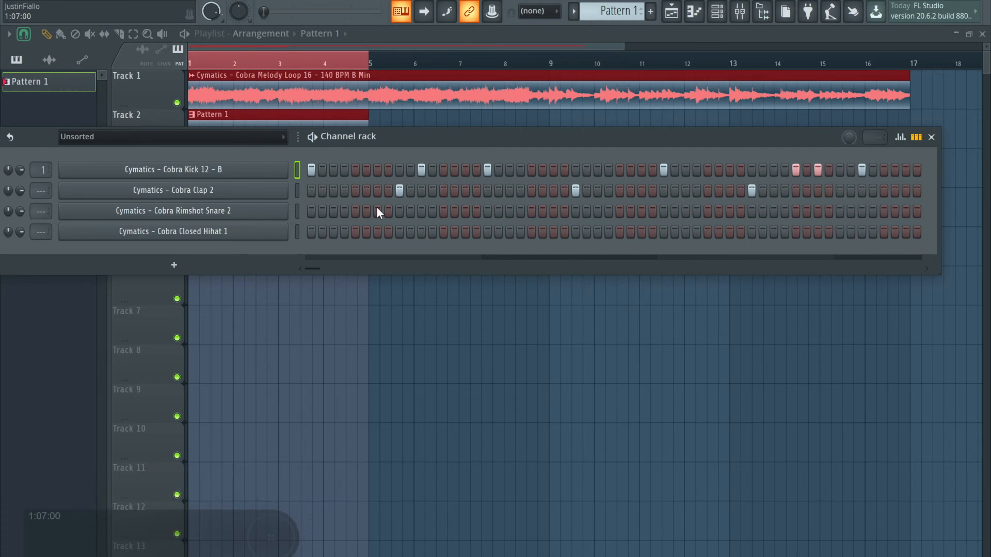
Add rimshots on steps 7 and 15 of bar 1, steps 3 and 7 of bar 2 and step 7 of bar 3 during playback
click(376, 207)
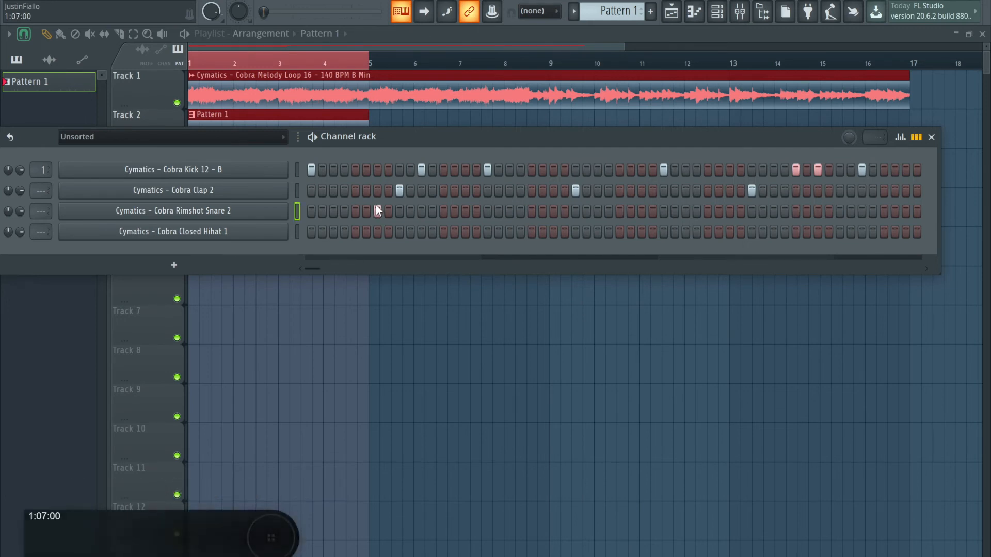
key(space)
click(466, 211)
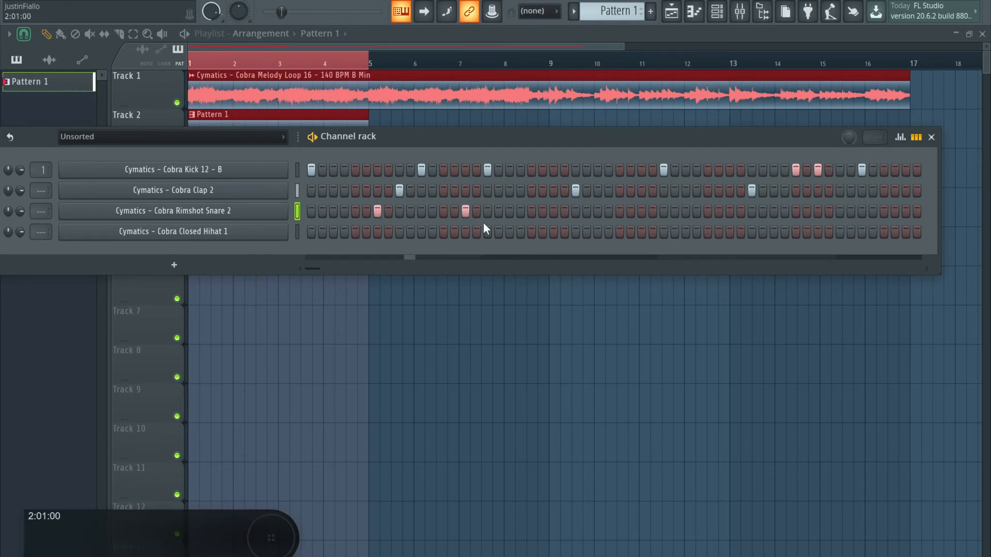
click(511, 210)
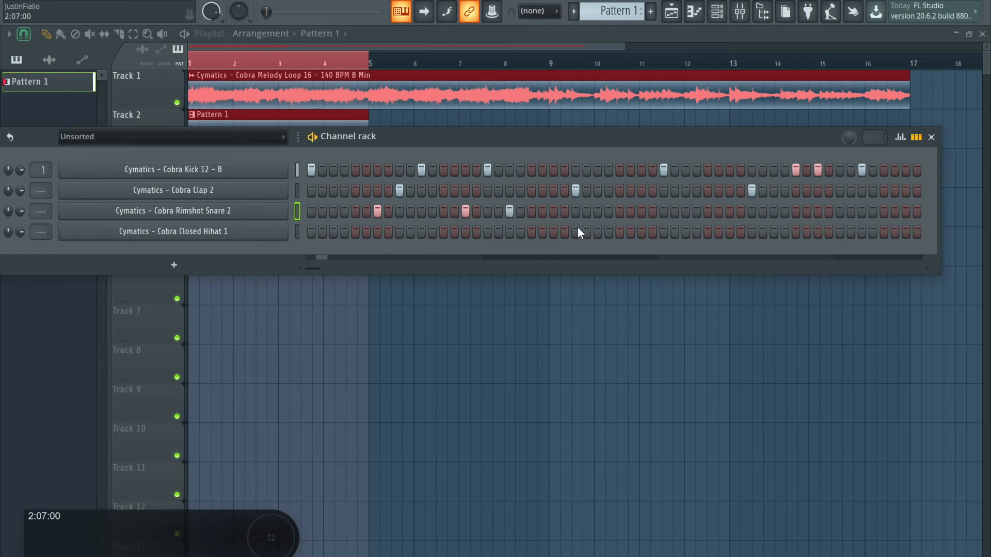
click(554, 211)
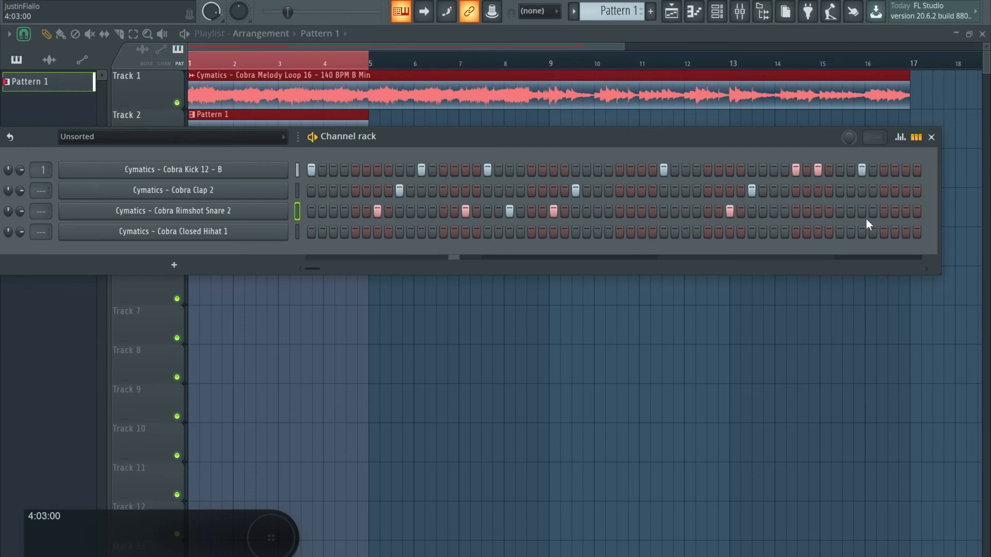
Add rimshots on steps 7, 15 and 16 of bar 4, then stop playback
drag(312, 265, 323, 267)
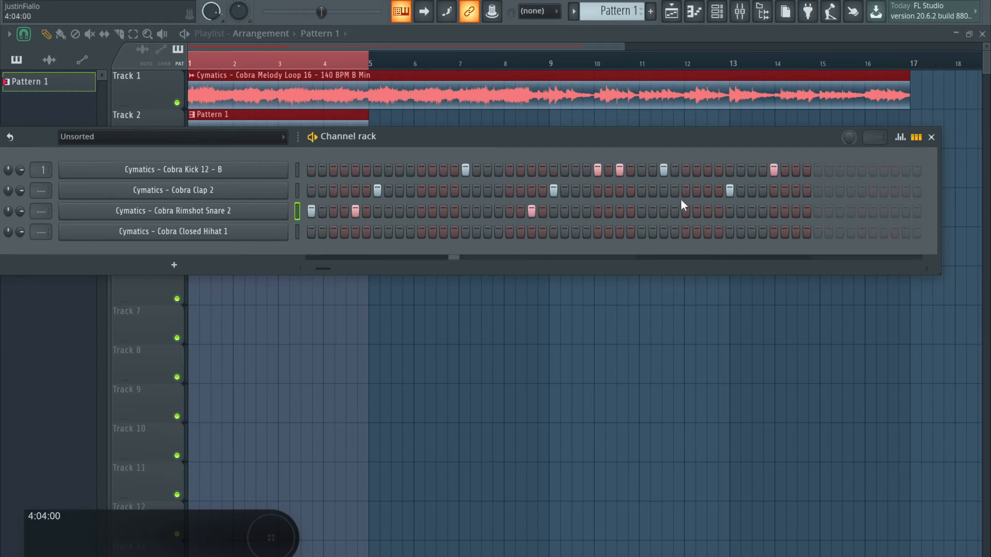
click(707, 211)
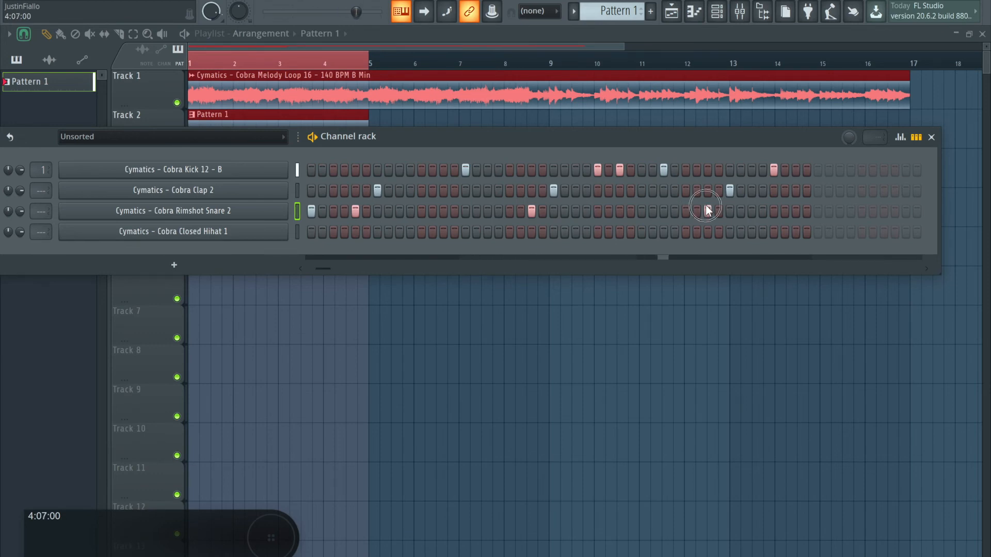
click(796, 210)
click(806, 210)
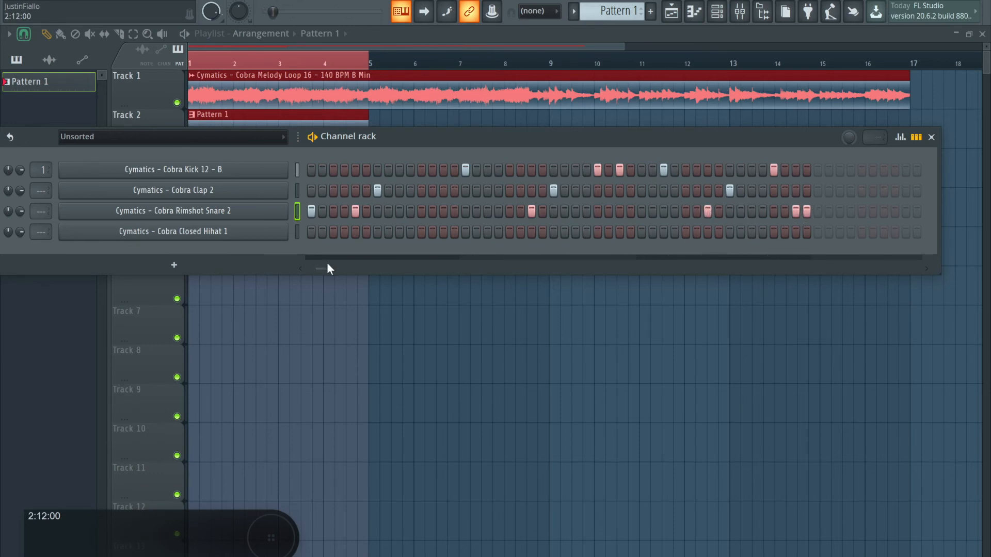
key(space)
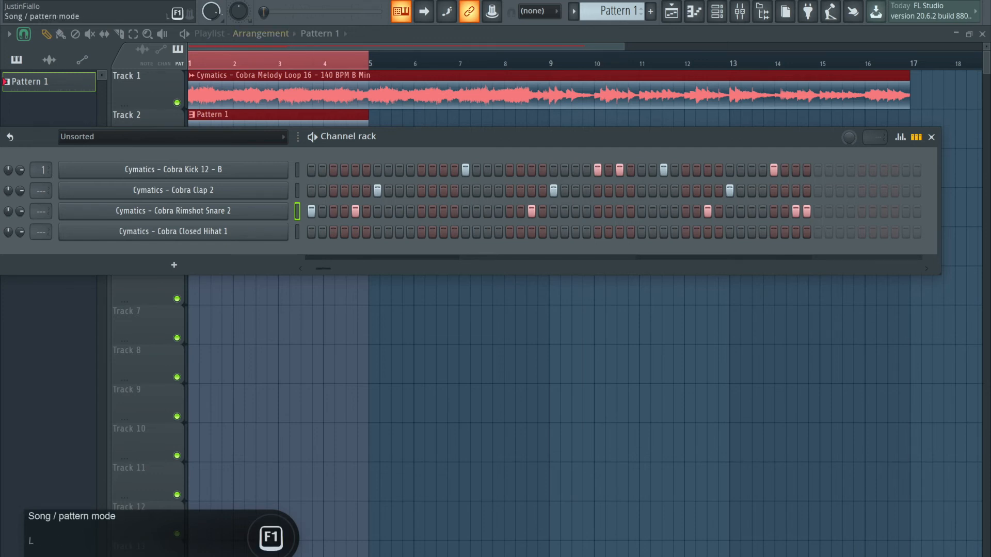
Switch playback to song mode and play Pattern 1 with the melody loop, uncovering the playlist tracks, then stop
key(space)
drag(414, 144, 462, 248)
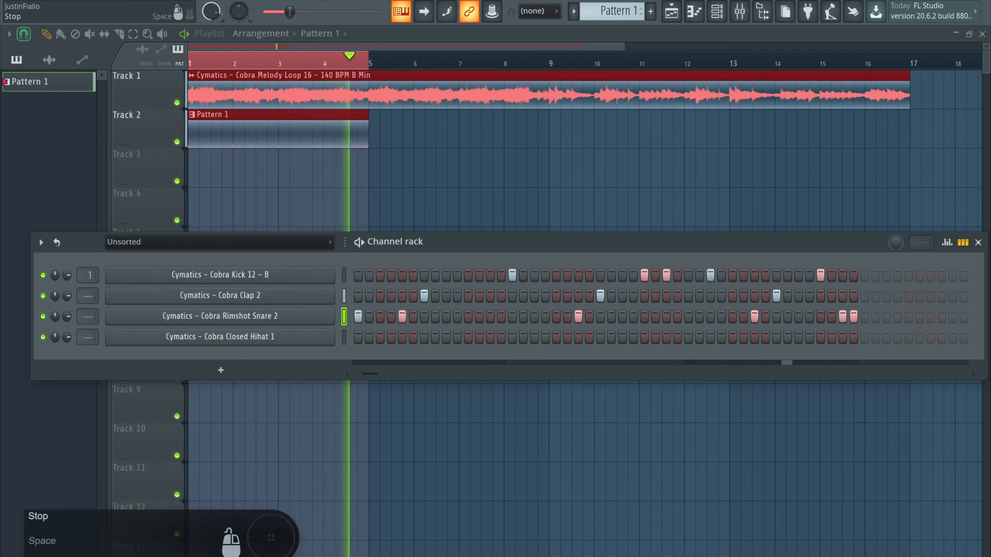
key(space)
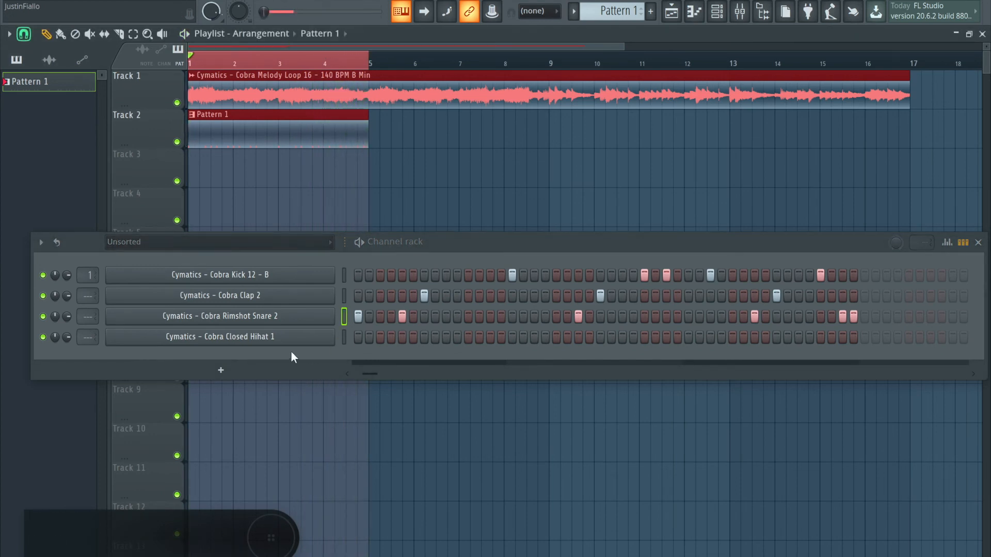
Fill the Cobra Closed Hihat 1 channel with a hit on every 2 steps
drag(475, 237, 435, 111)
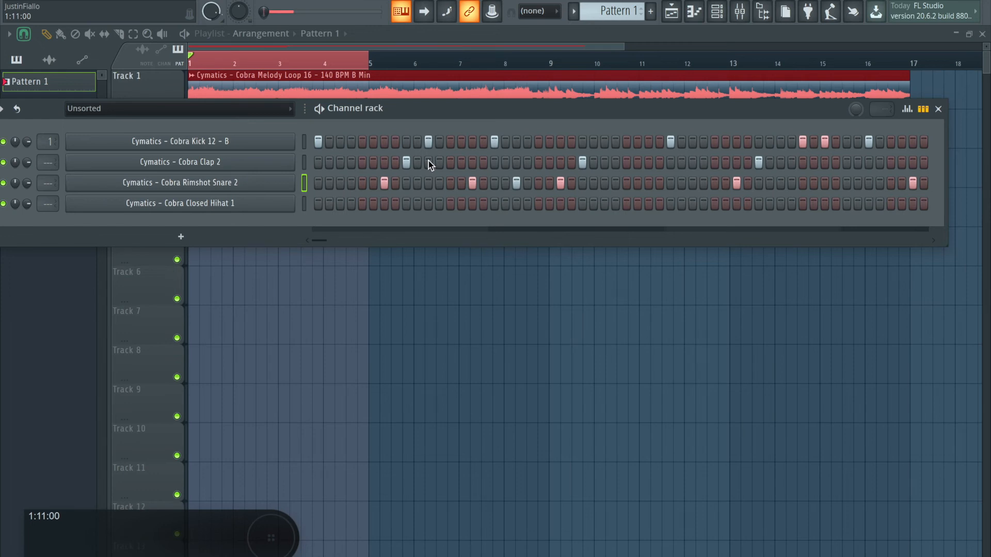
right_click(271, 203)
key(Escape)
drag(400, 110, 409, 104)
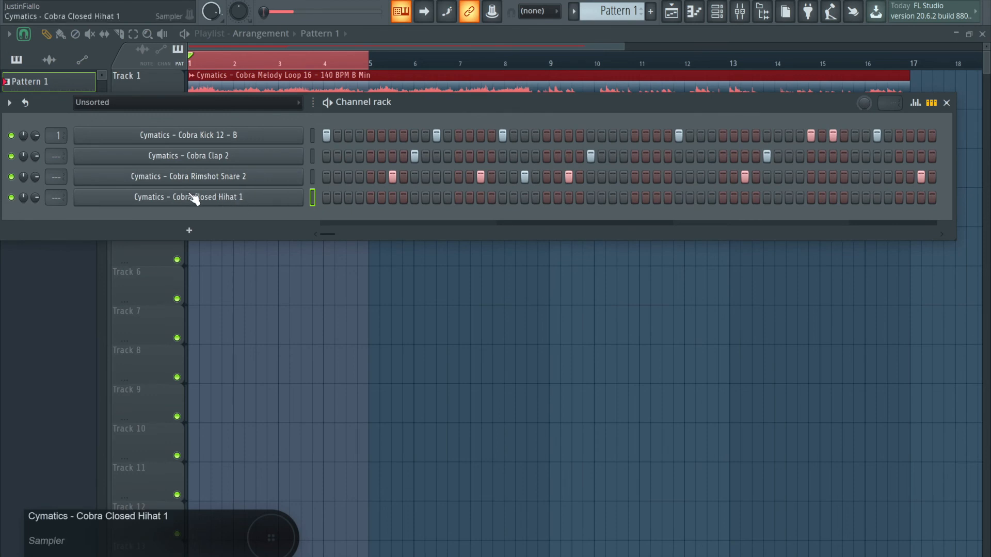
right_click(231, 199)
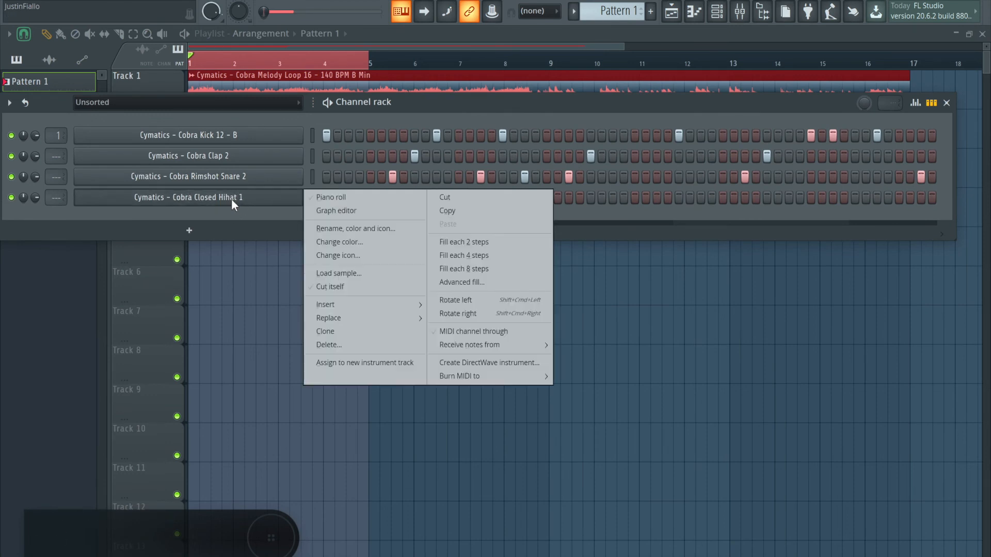
click(493, 243)
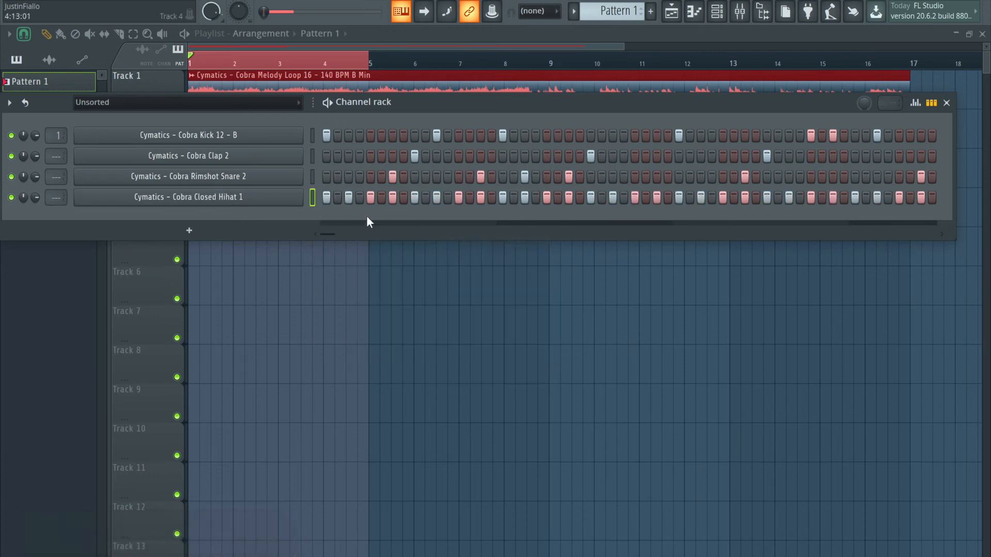
Uncover the playlist clips, play the song to hear the hi-hats with the melody loop, and stop playback
drag(429, 103, 381, 176)
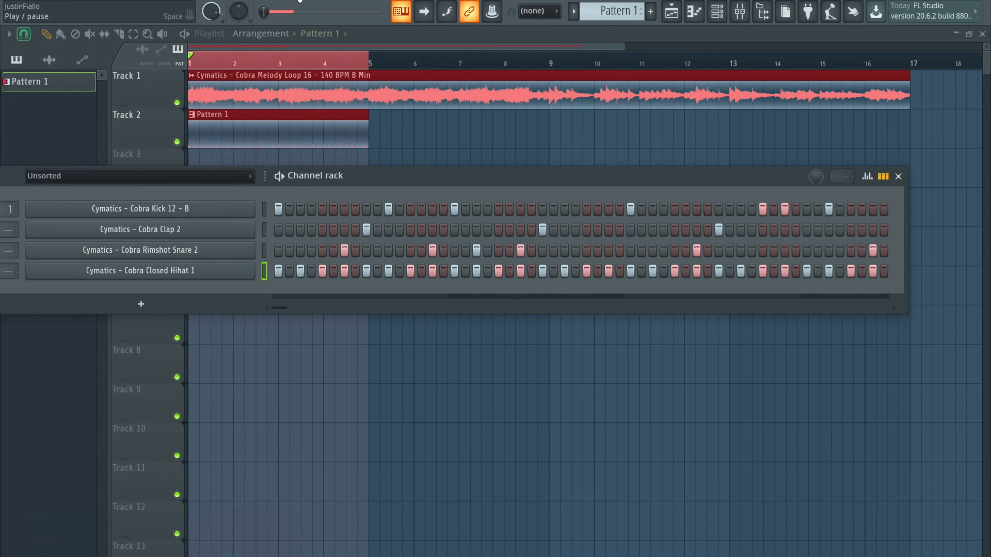
click(299, 1)
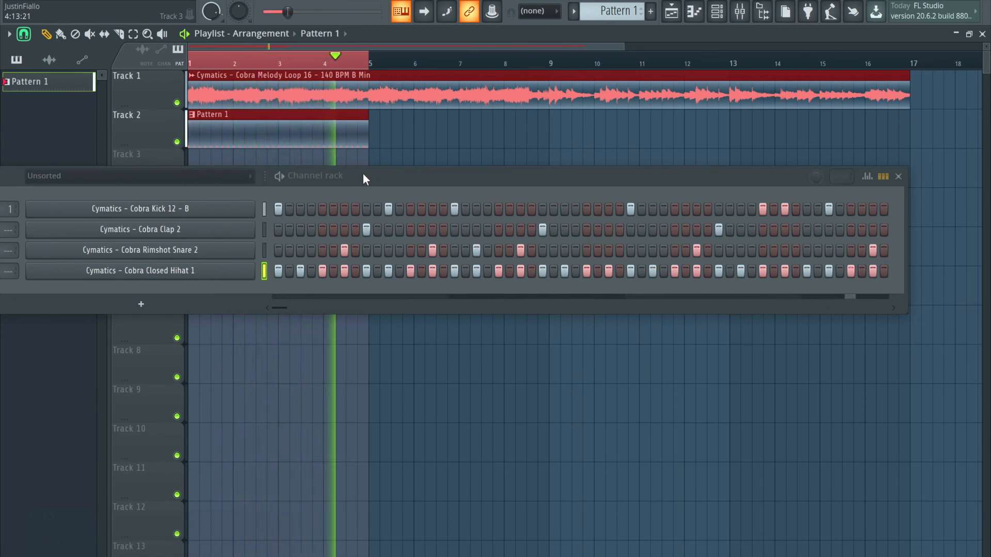
key(space)
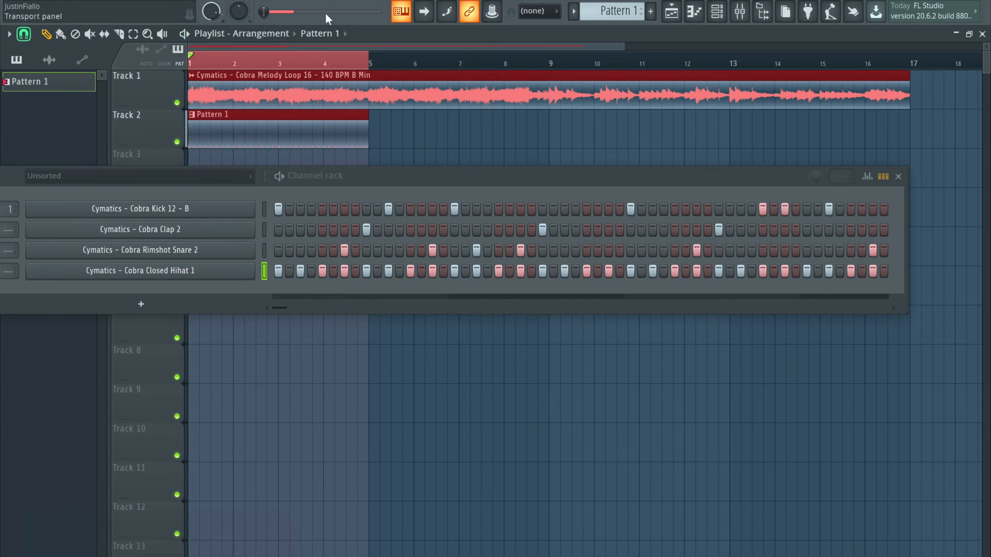
Add closed hi-hats on step 10 of bar 1, step 6 of bar 2 and steps 8 and 10 of bar 3, playing the song between edits
drag(280, 172, 291, 159)
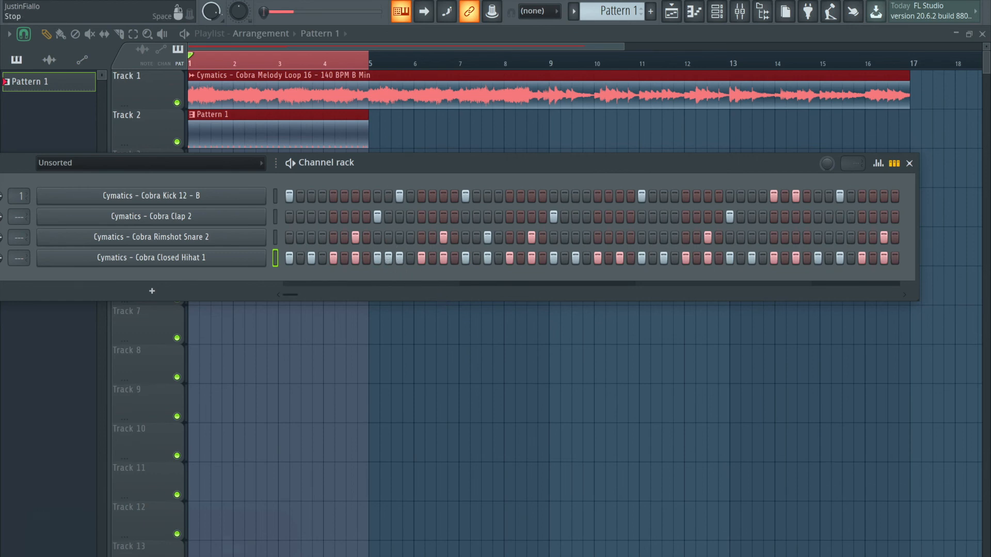
key(space)
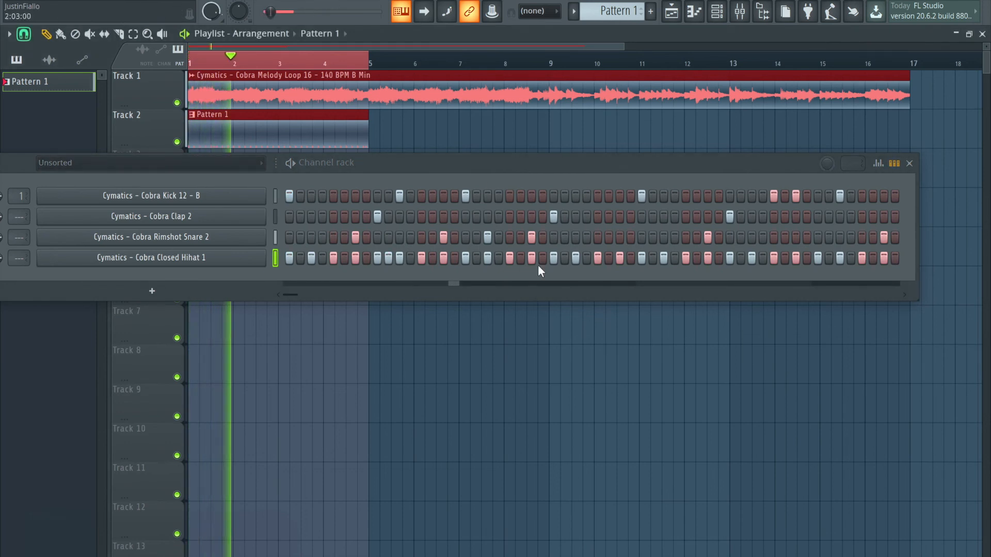
click(520, 258)
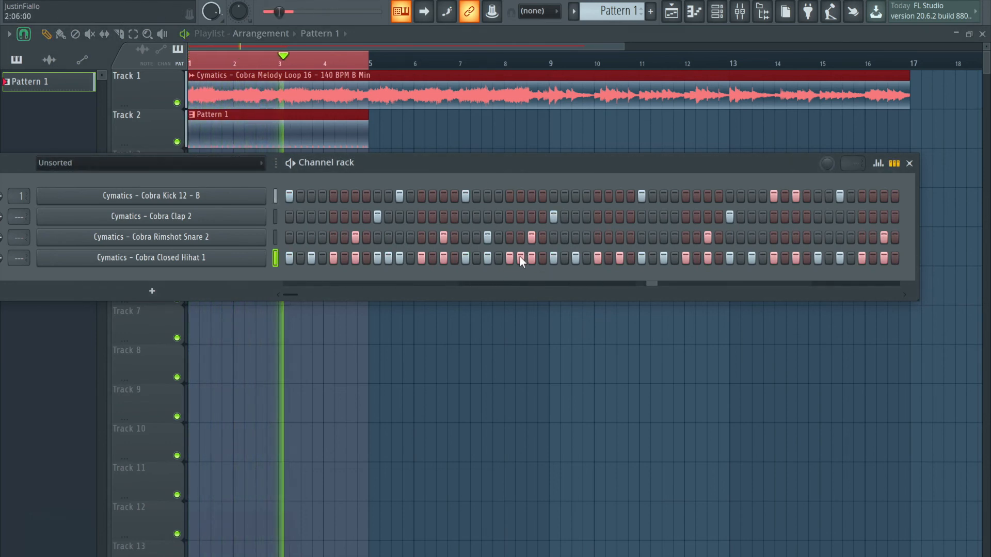
key(space)
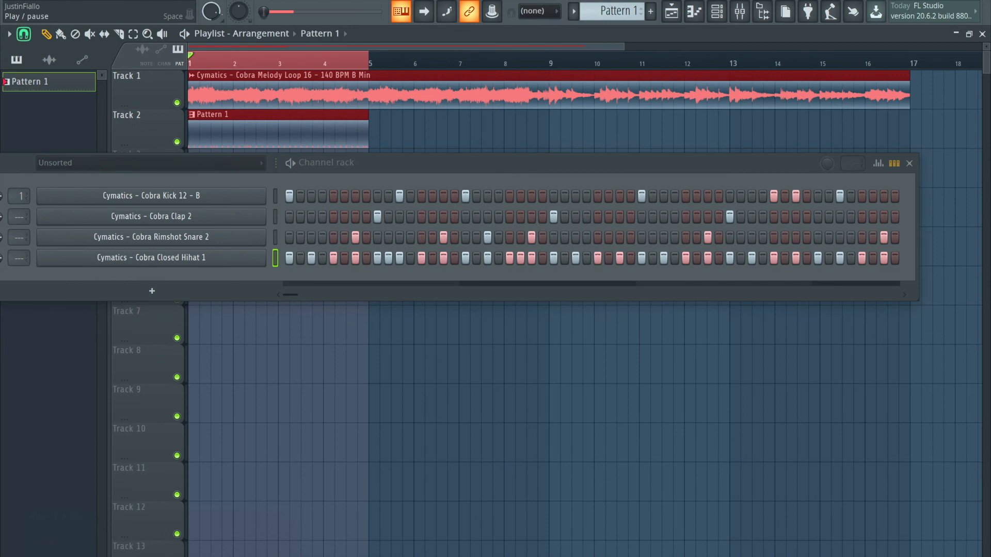
key(space)
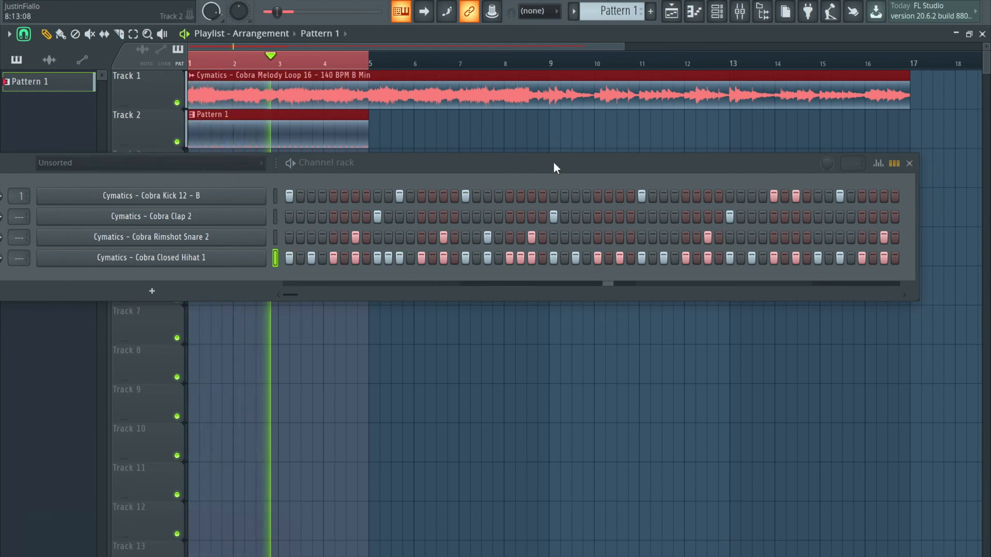
key(space)
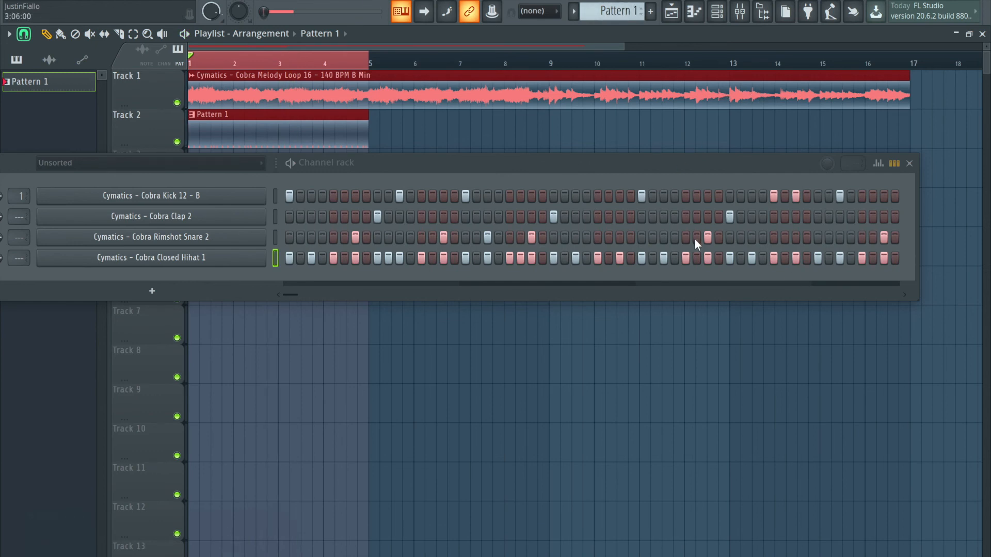
click(719, 255)
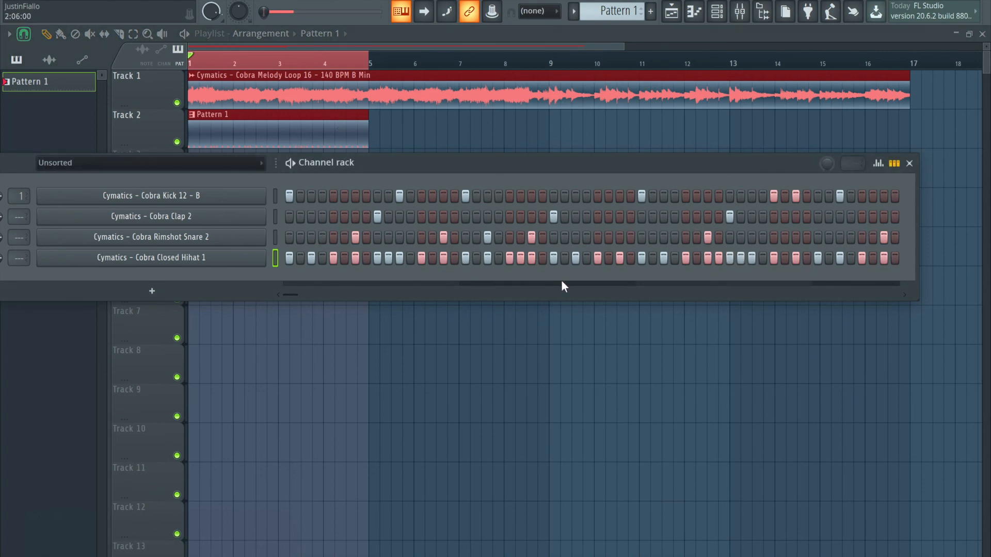
Open the closed hi-hat's piano roll without the channel rack and lengthen all its notes by about the same amount, up to two steps
click(694, 11)
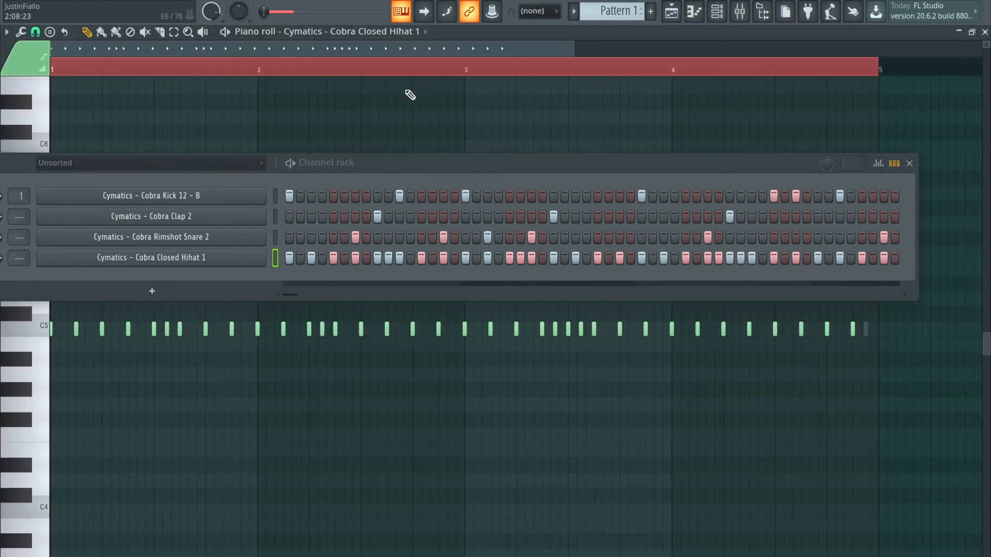
click(717, 12)
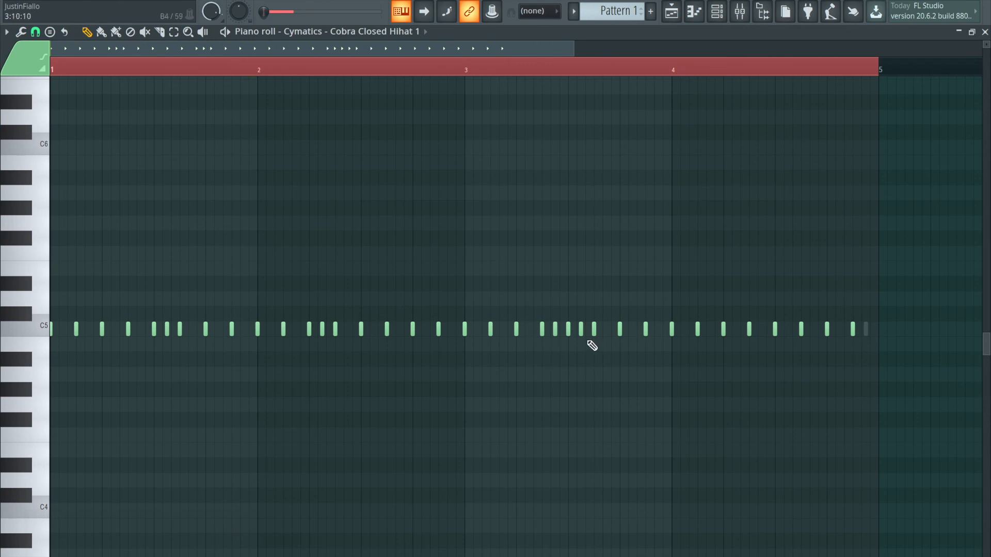
key(ctrl+a)
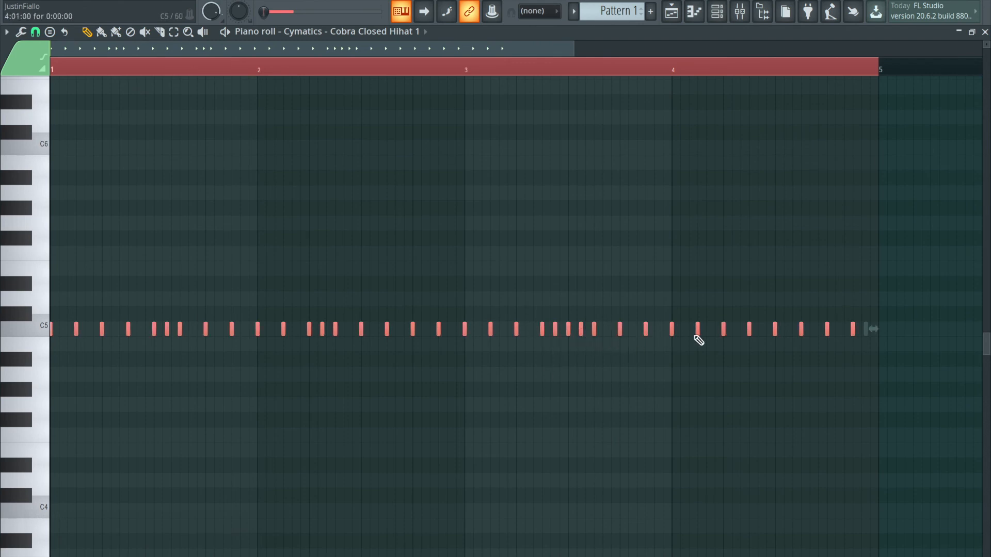
drag(855, 329, 874, 325)
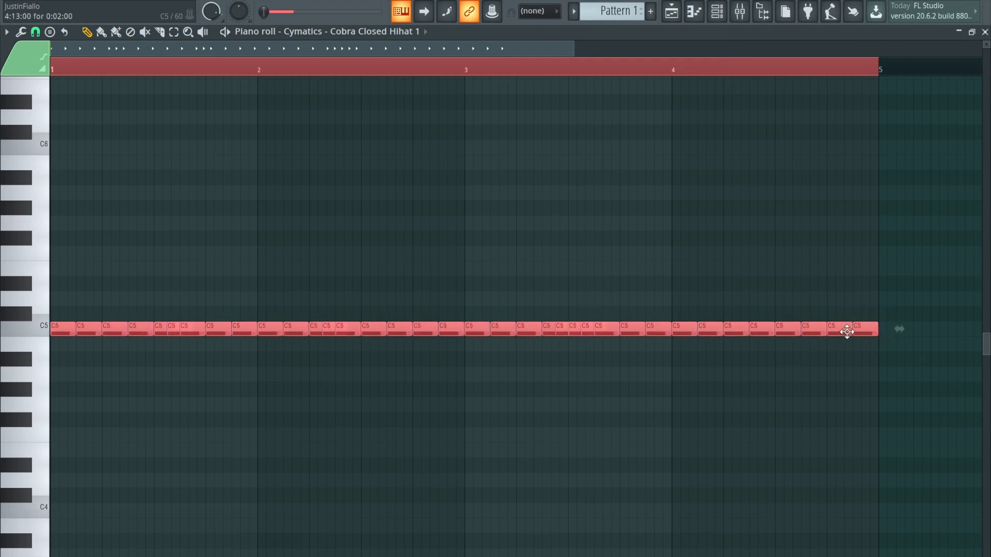
click(719, 284)
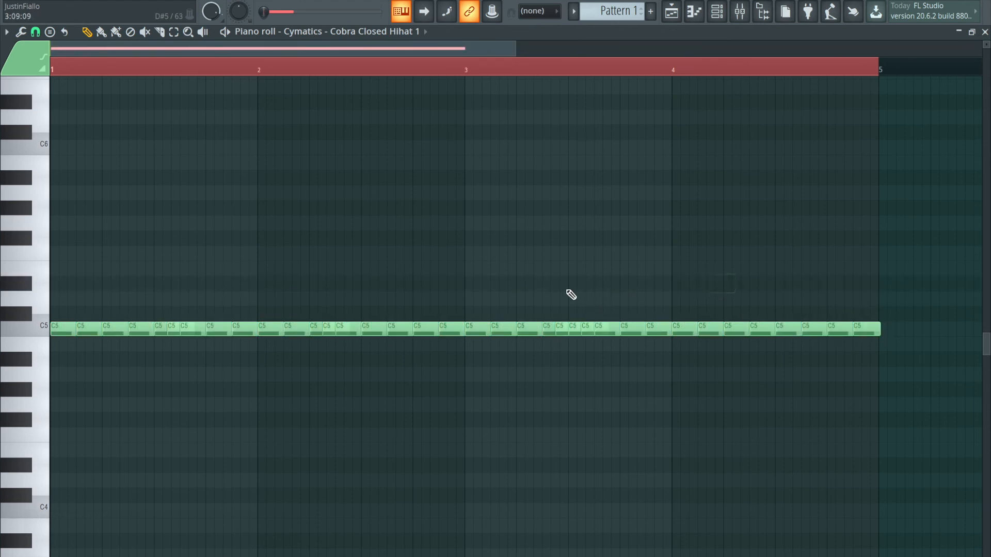
Paint three equal B4 notes directly beneath the first hi-hat note of bar 2, together filling its two-step length
scroll(570, 320, up, 3)
scroll(544, 344, up, 1)
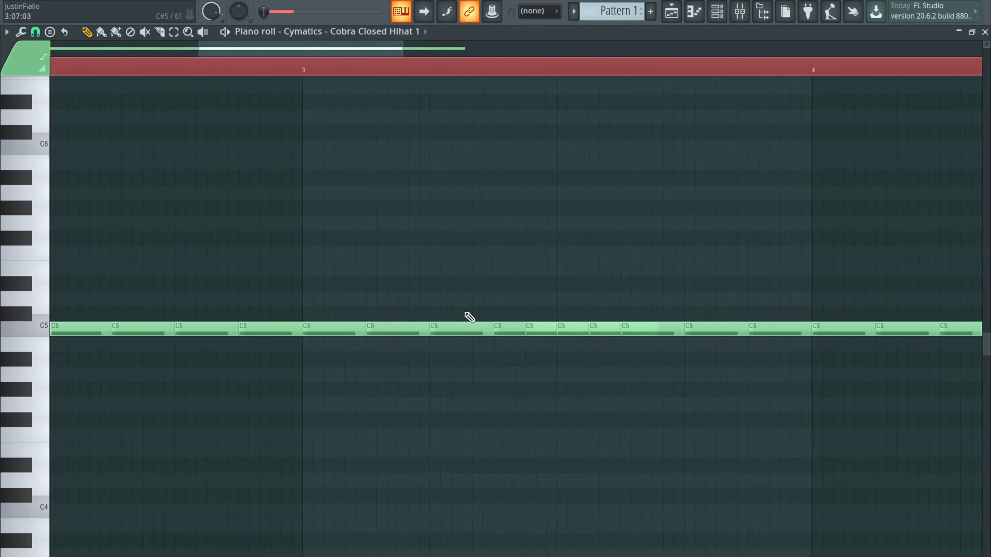
scroll(268, 252, down, 5)
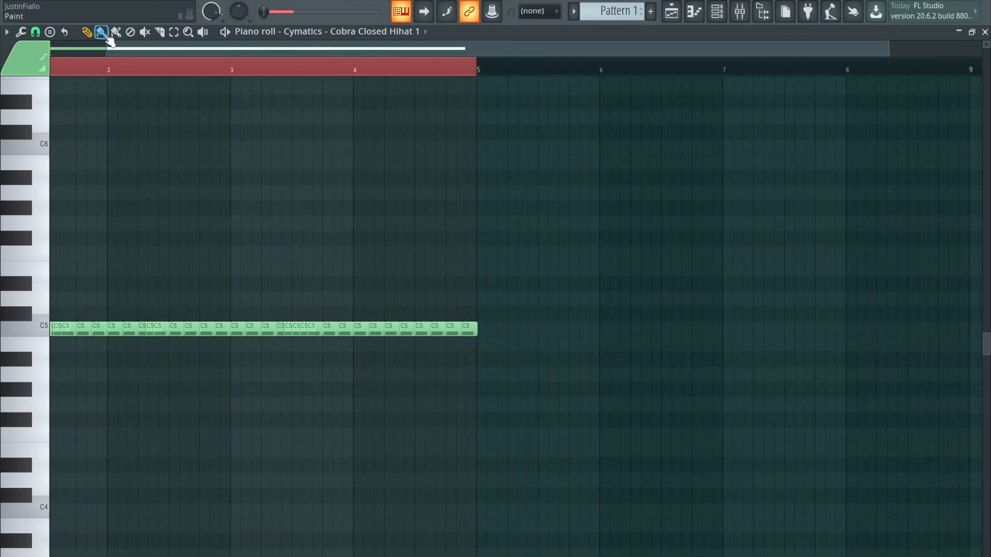
scroll(126, 342, up, 4)
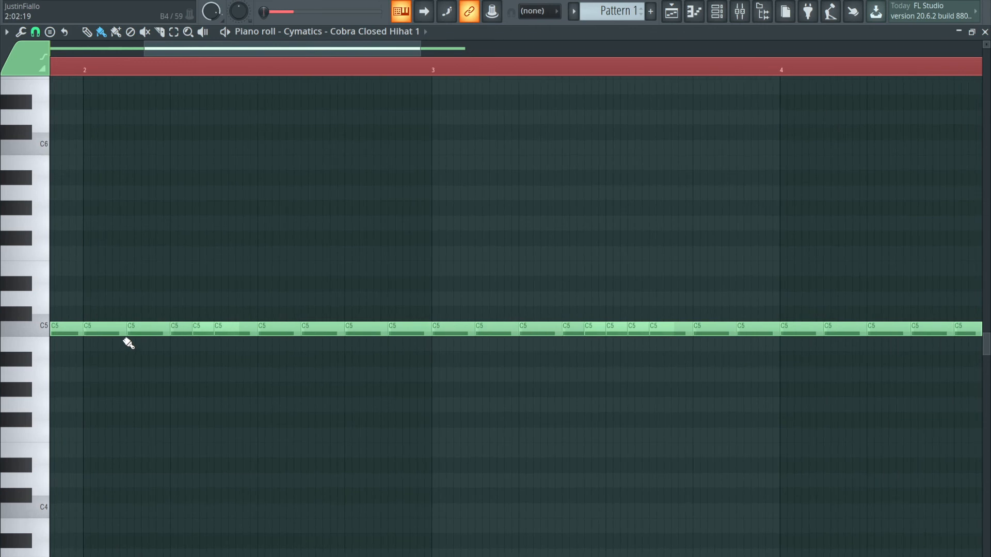
scroll(134, 341, up, 1)
scroll(132, 350, left, 2)
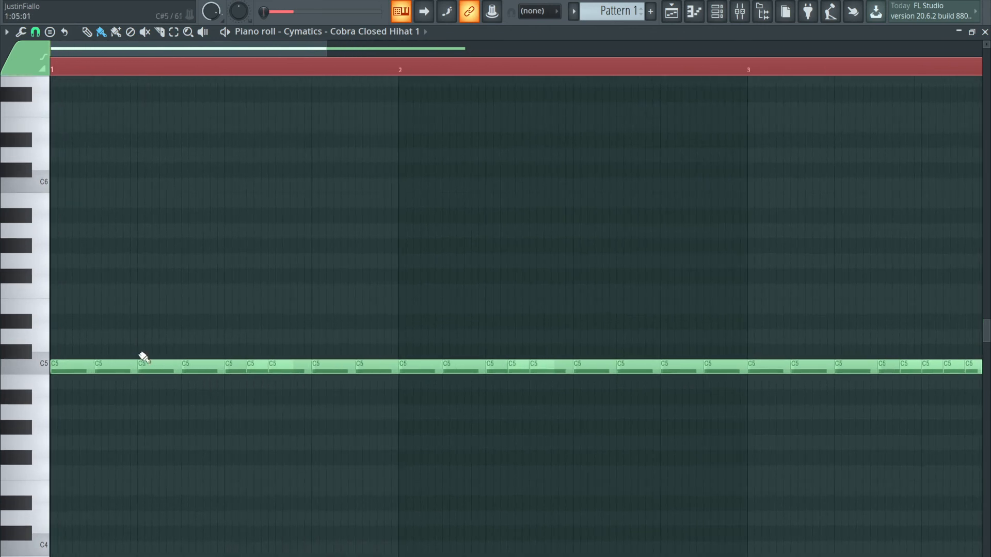
scroll(201, 315, down, 5)
scroll(401, 130, up, 2)
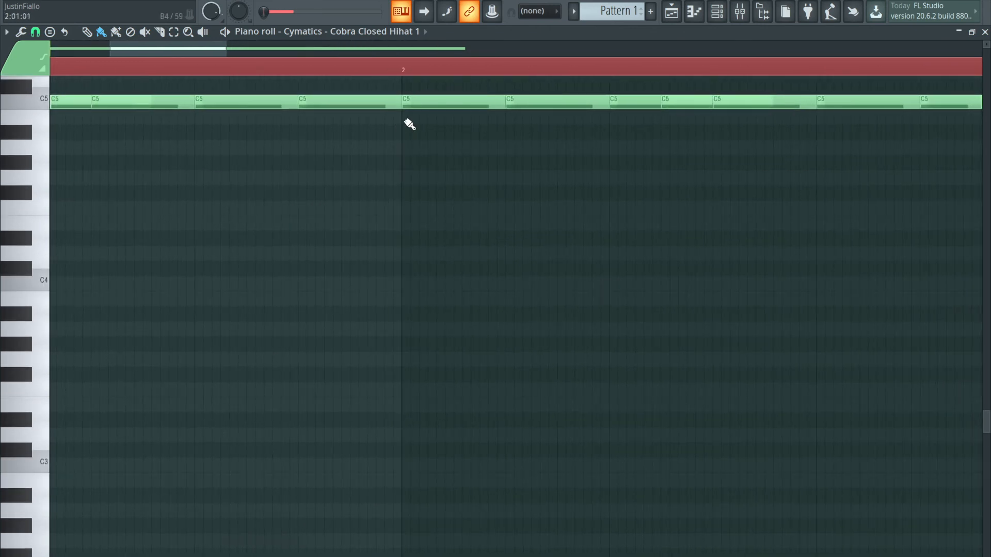
click(406, 119)
mouse_move(511, 120)
mouse_down()
mouse_move(431, 139)
mouse_move(481, 119)
mouse_up()
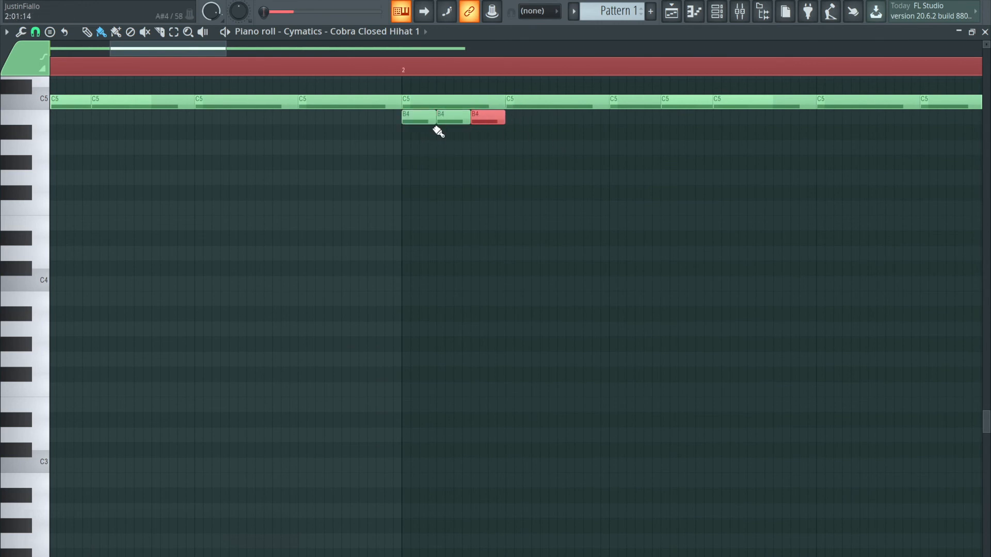
Play the song to bar 3, then paint three equal B4 notes directly beneath that bar's first hi-hat note, aligned to its start
scroll(426, 130, down, 4)
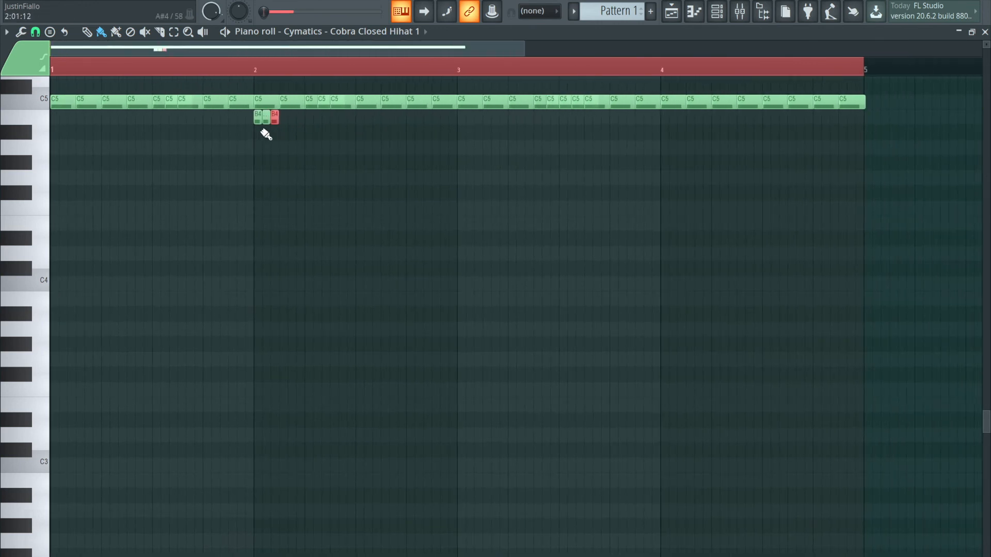
key(space)
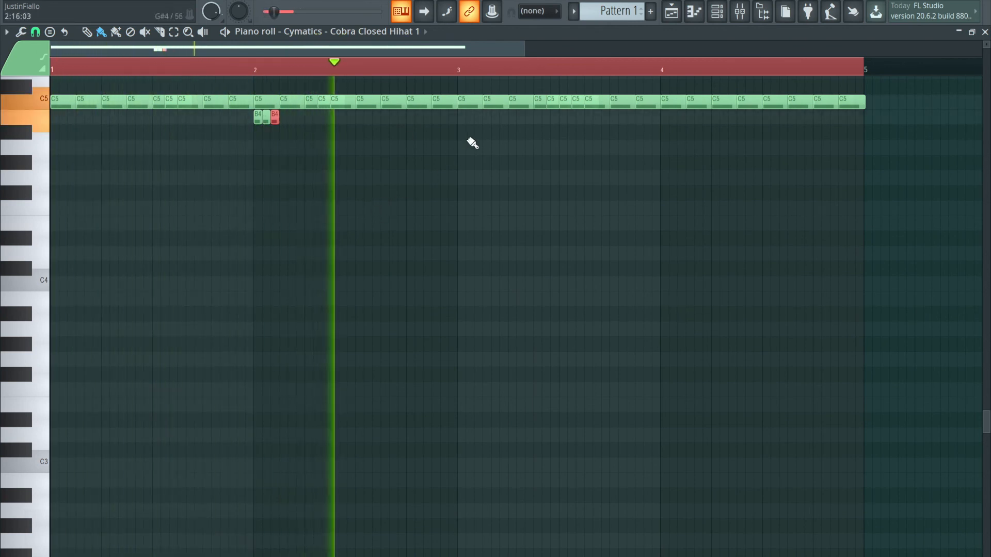
drag(463, 118, 475, 120)
key(space)
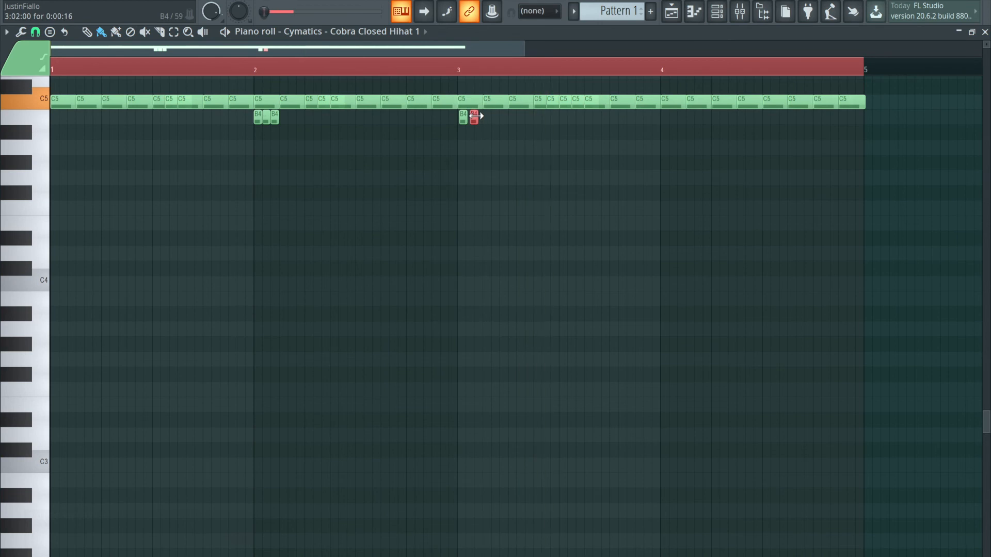
scroll(474, 118, up, 3)
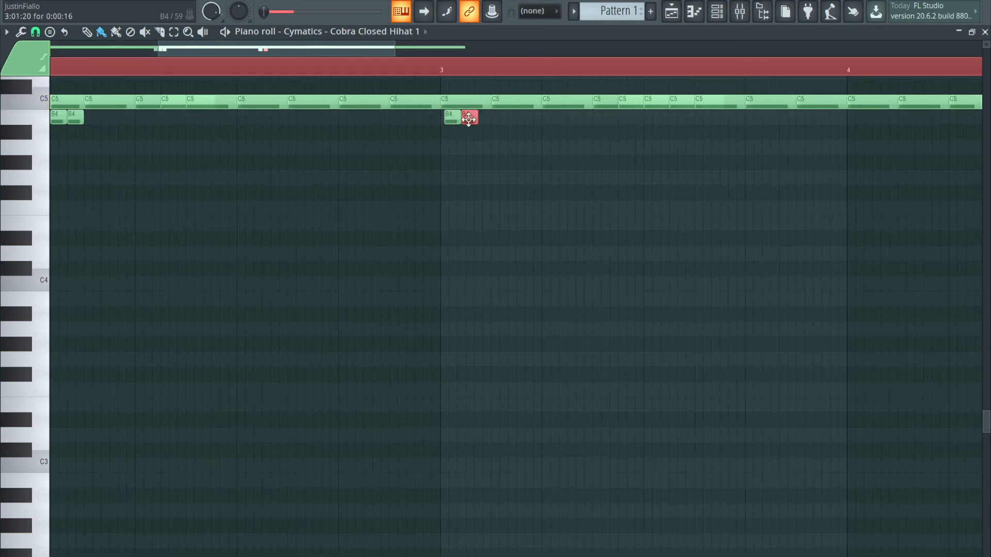
drag(488, 116, 464, 117)
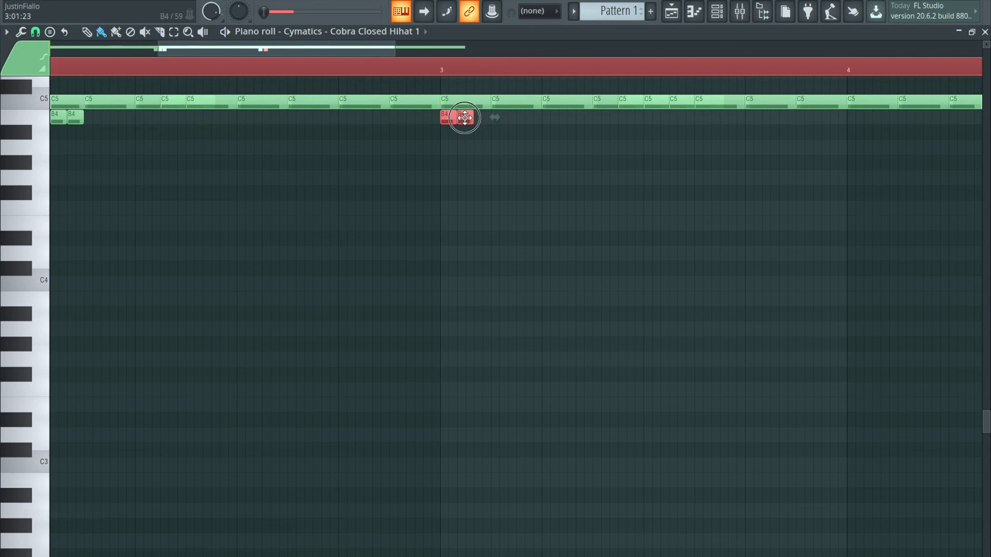
Paint three equal A#4 notes side by side beneath the hi-hat note on step 5 of bar 3, starting flush with it
click(494, 134)
right_click(499, 133)
click(546, 132)
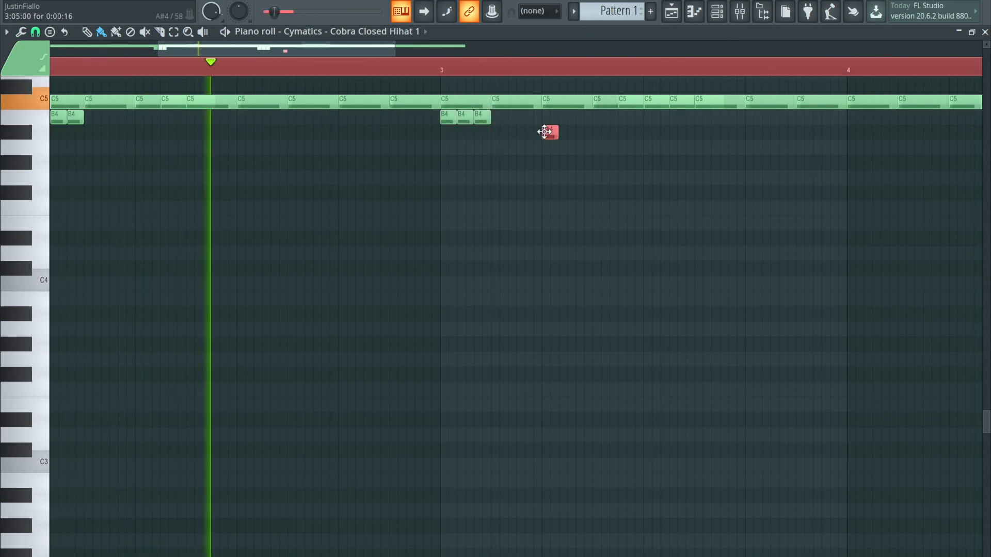
click(568, 133)
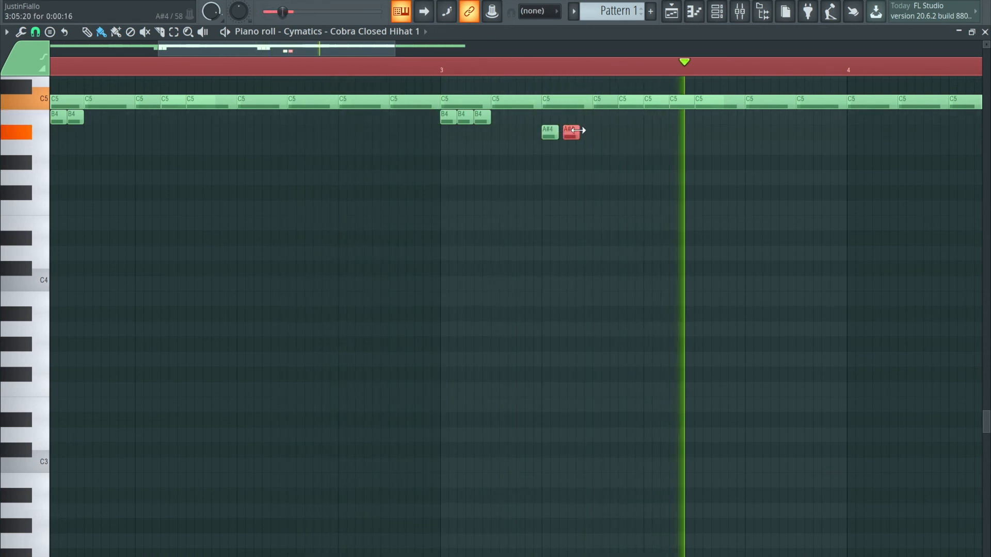
key(space)
click(588, 133)
drag(569, 133, 586, 131)
Play the song on into bar 4 and paint three equal A4 notes beneath its second-to-last hi-hat note
scroll(586, 132, down, 2)
scroll(583, 137, down, 1)
key(space)
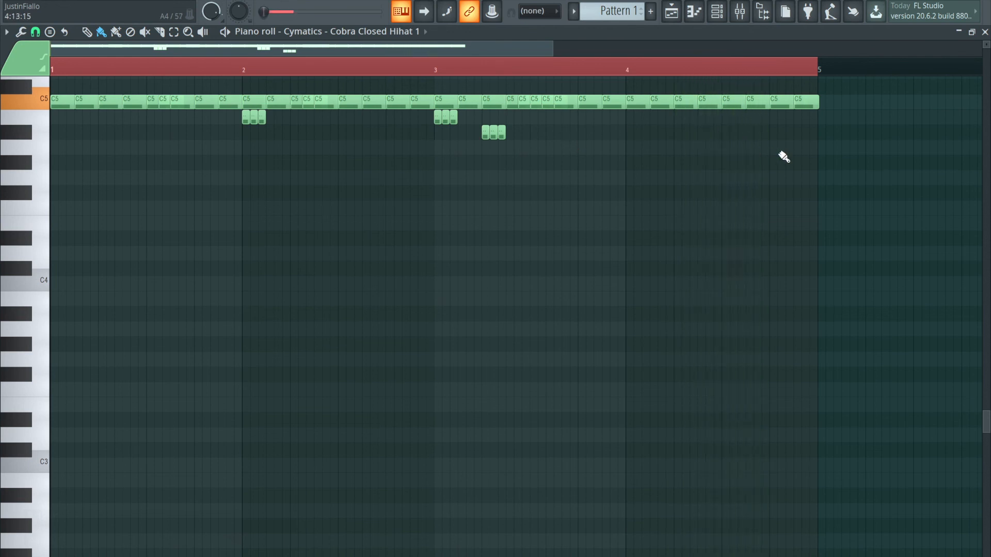
key(space)
scroll(787, 150, up, 4)
click(783, 147)
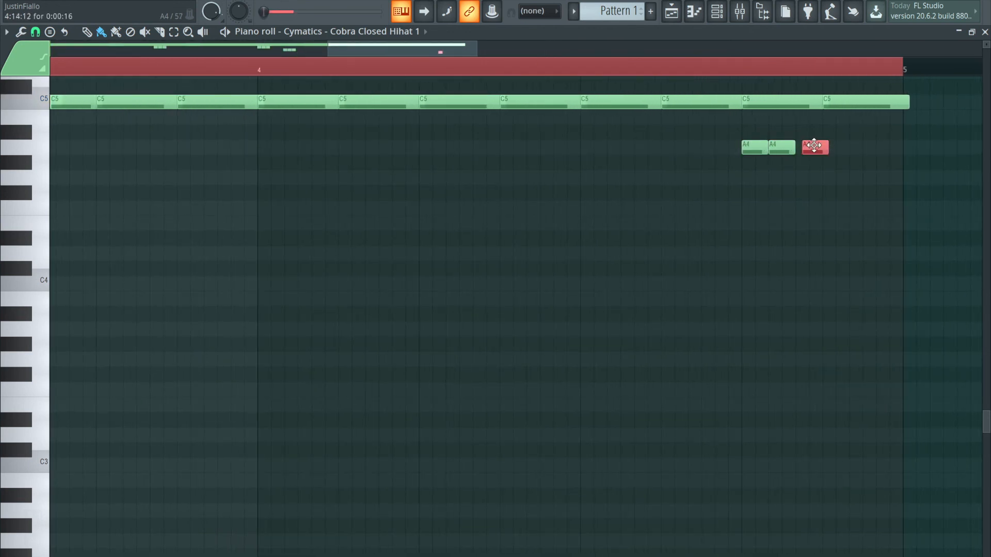
Return to the closed hi-hat's notes after the rimshot's, play the song to hear the hi-hat rolls, and stop playback
scroll(809, 145, down, 4)
scroll(384, 32, up, 2)
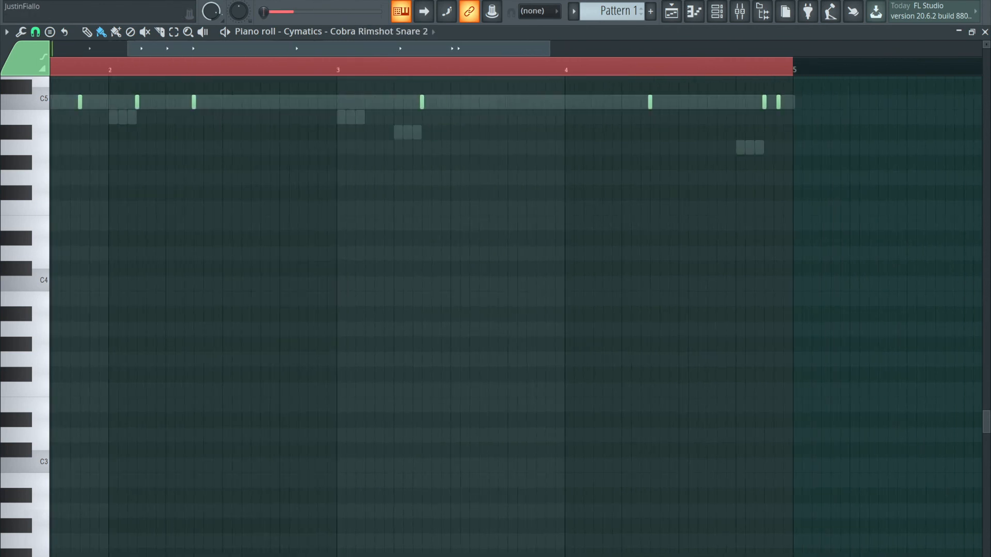
scroll(335, 138, up, 3)
key(space)
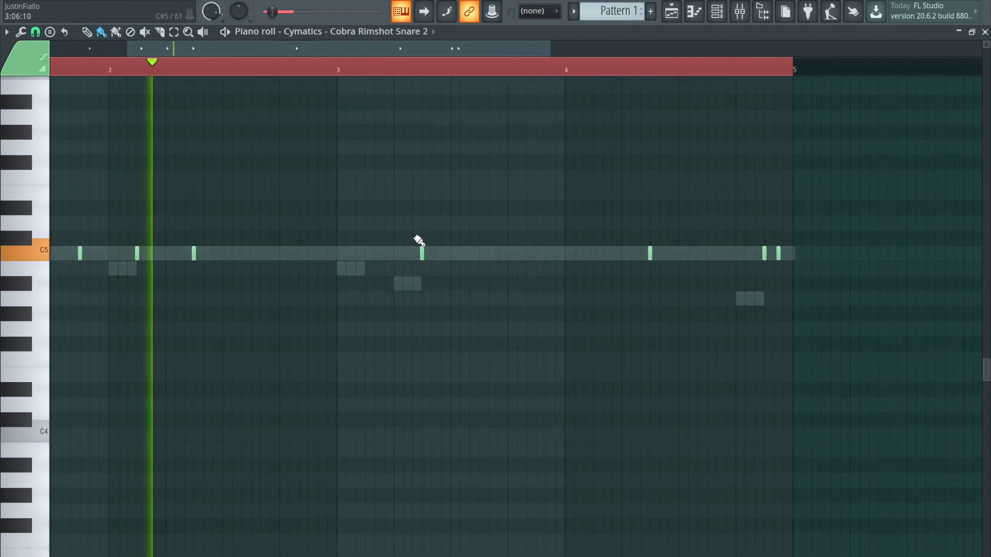
double_click(418, 283)
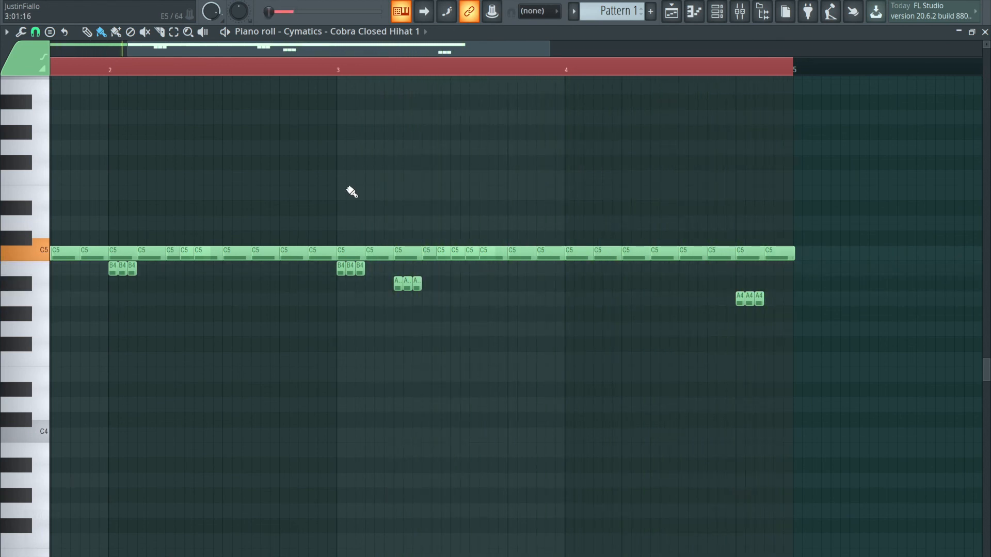
scroll(364, 190, down, 4)
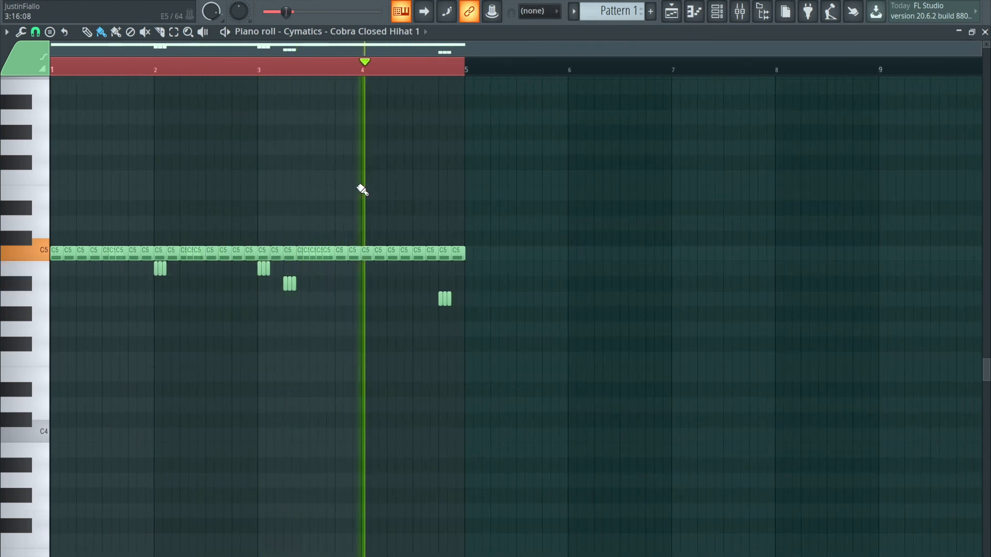
key(space)
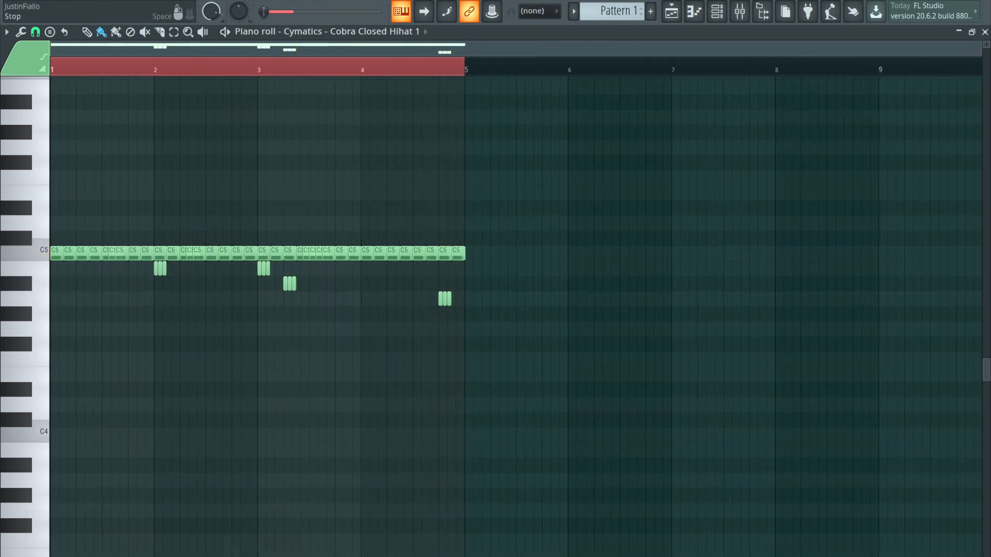
click(672, 11)
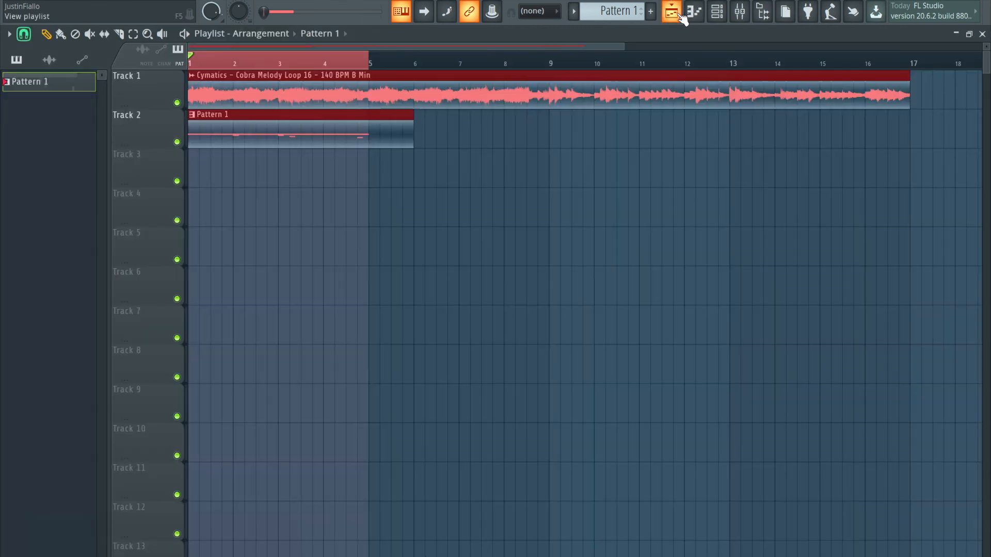
click(411, 263)
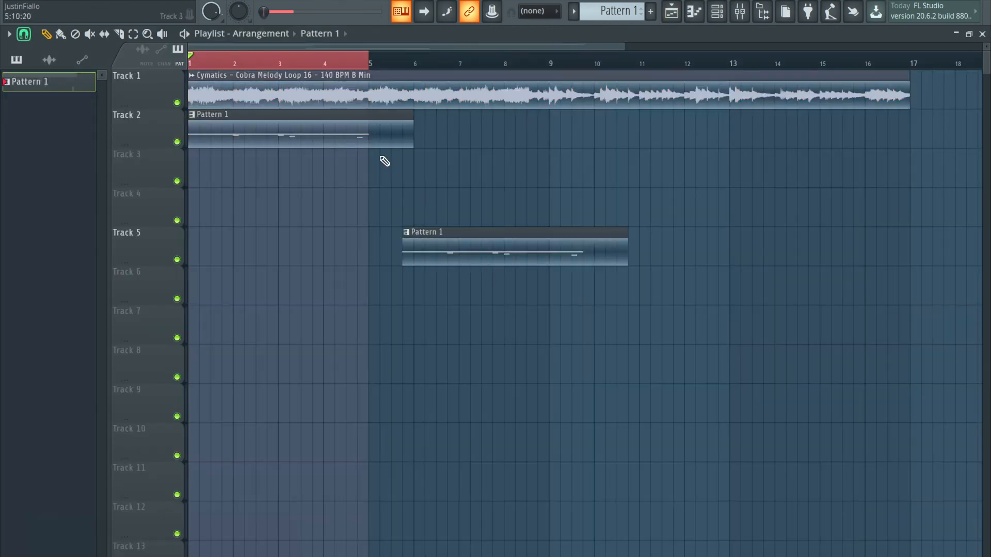
right_click(506, 246)
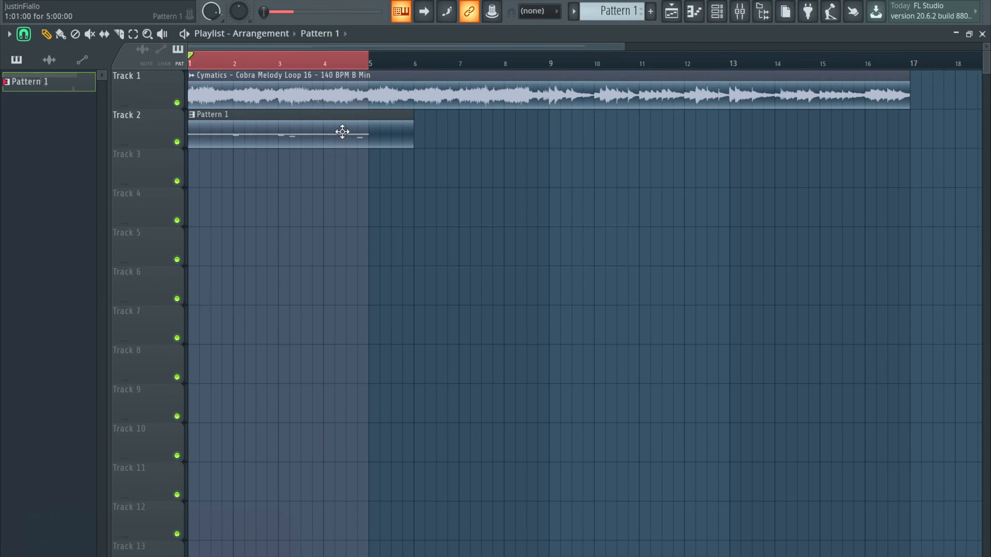
Reopen the closed hi-hat's piano roll and shorten its last C5 note so it ends exactly at the start of bar 5
double_click(363, 136)
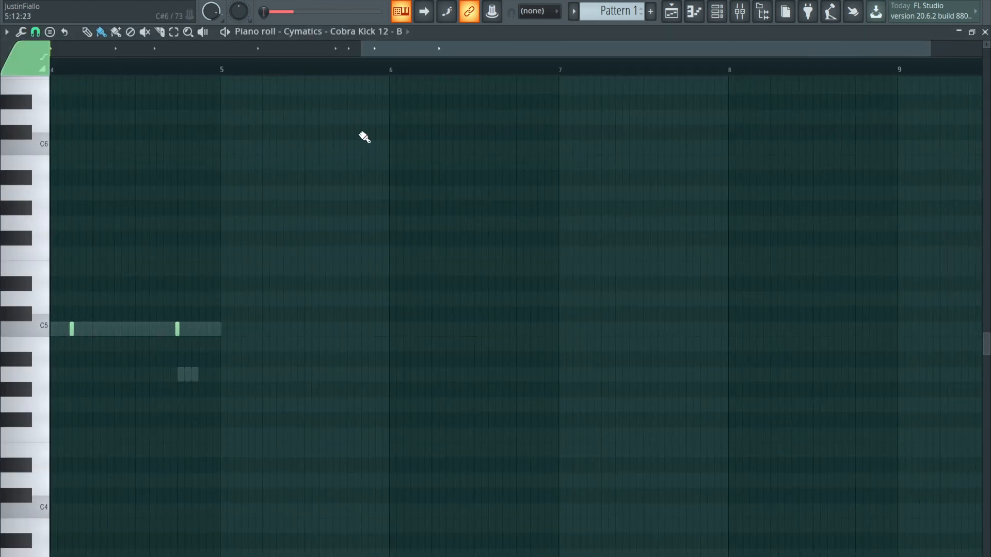
click(383, 32)
click(395, 128)
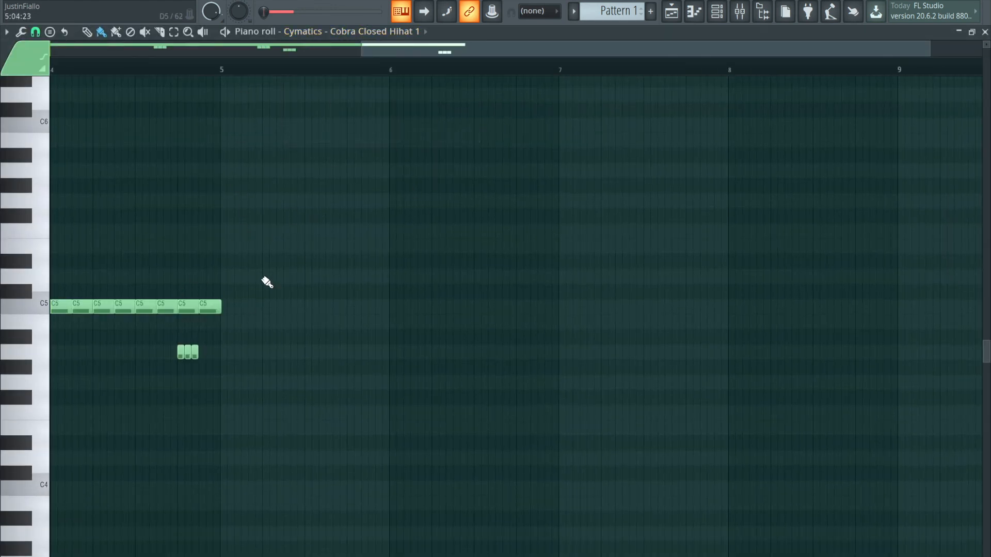
scroll(239, 301, up, 5)
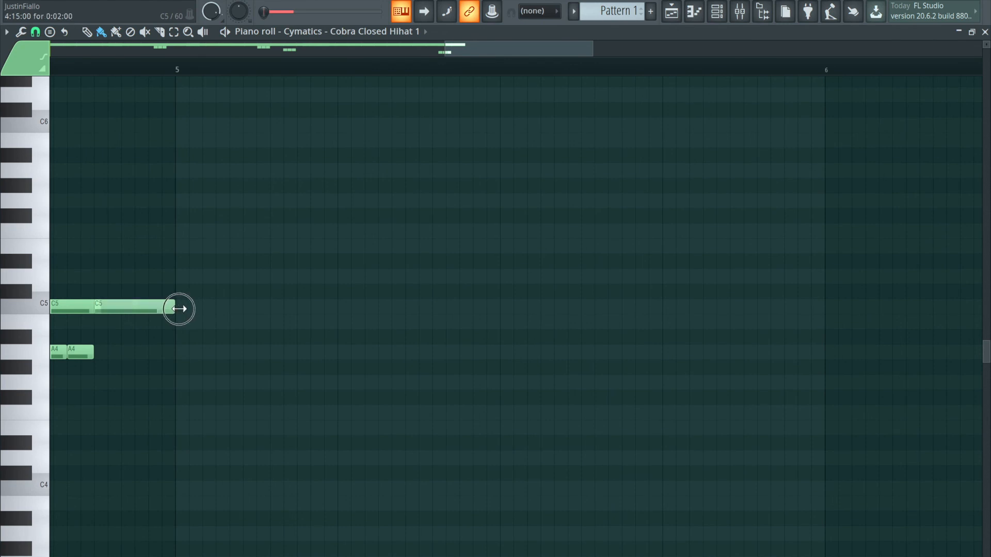
click(113, 235)
right_click(122, 233)
scroll(128, 230, down, 5)
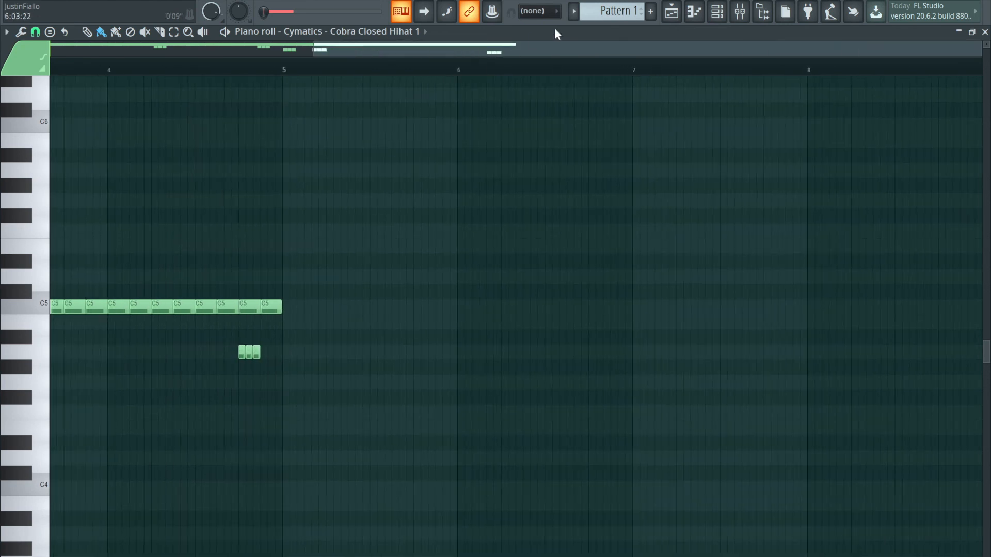
scroll(552, 45, down, 2)
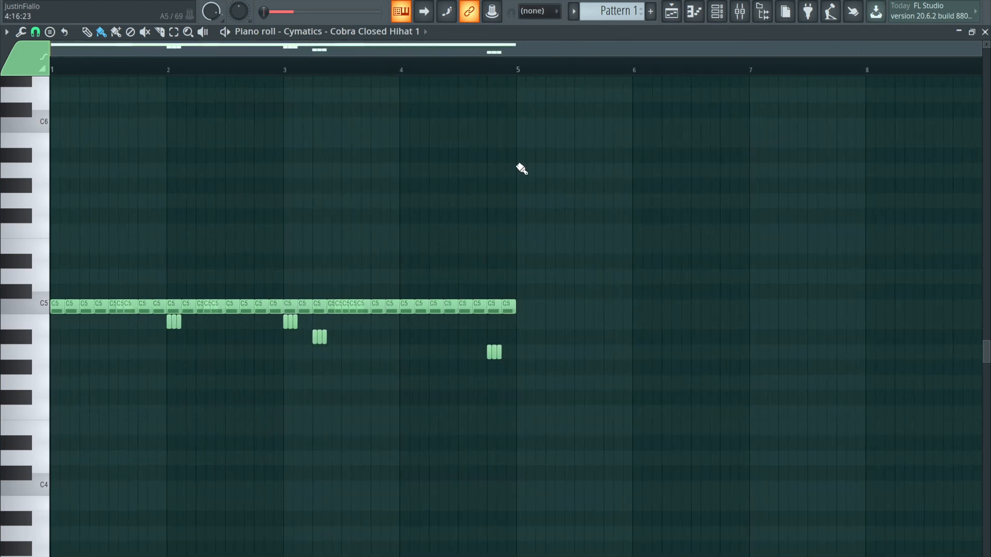
Clear the playlist's four-bar time selection and show the channel rack beneath the arranged clips
click(700, 16)
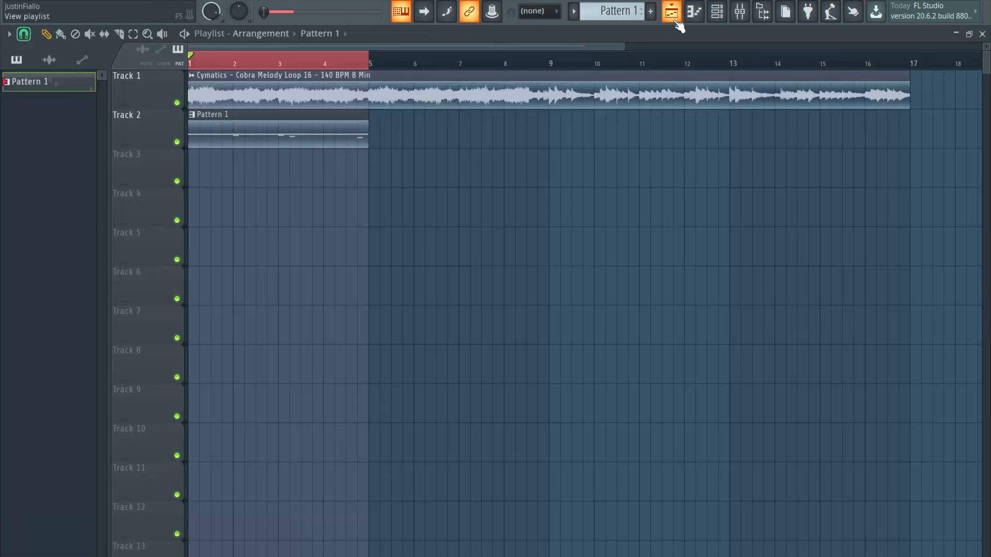
drag(369, 62, 325, 63)
click(149, 75)
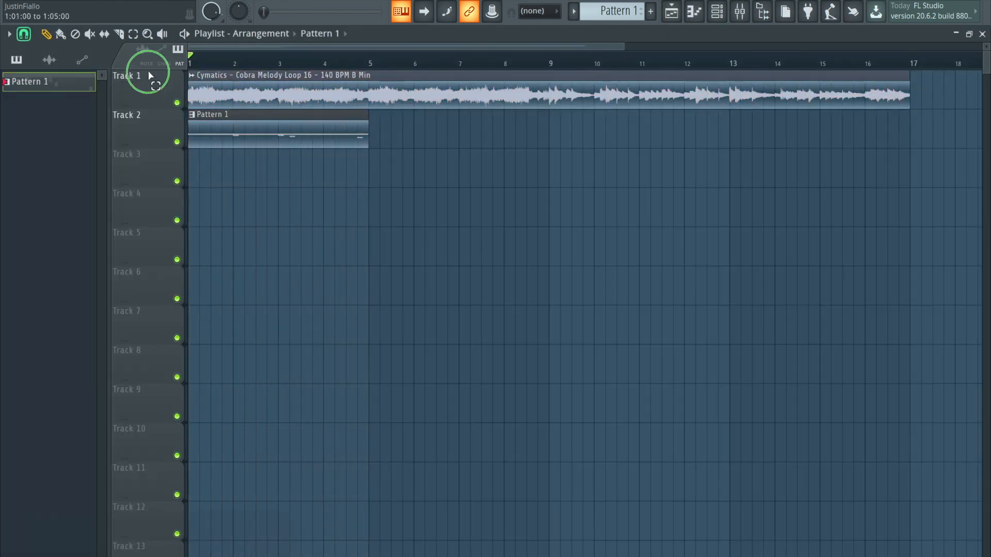
click(717, 14)
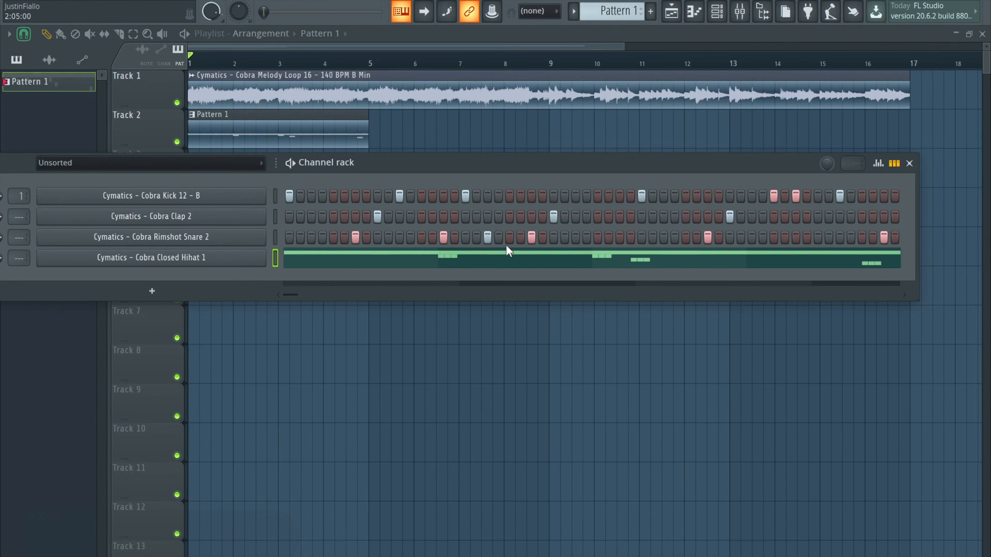
drag(462, 162, 506, 344)
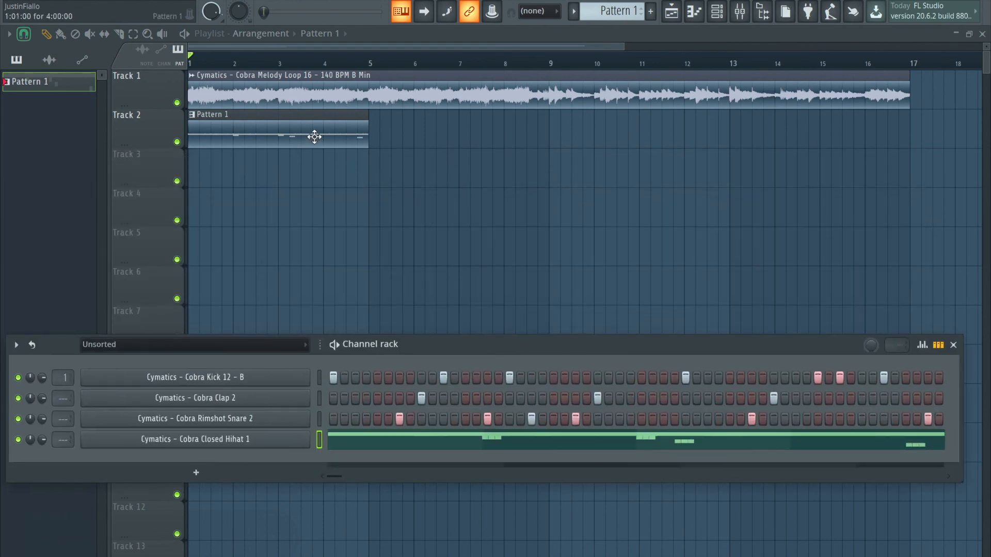
Place a second Pattern 1 clip on Track 2 starting at bar 5, directly after the first, and play the song
click(552, 135)
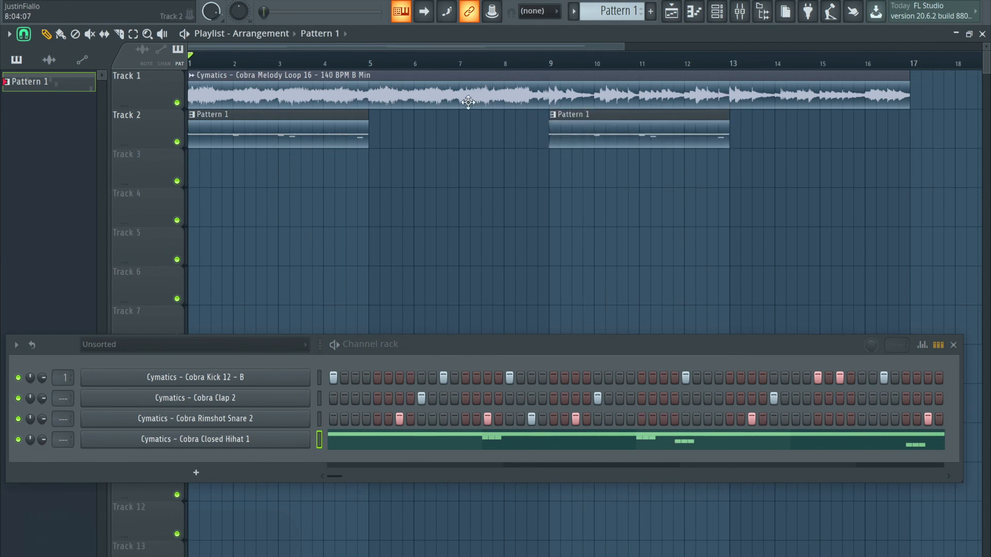
click(184, 33)
drag(630, 140, 451, 150)
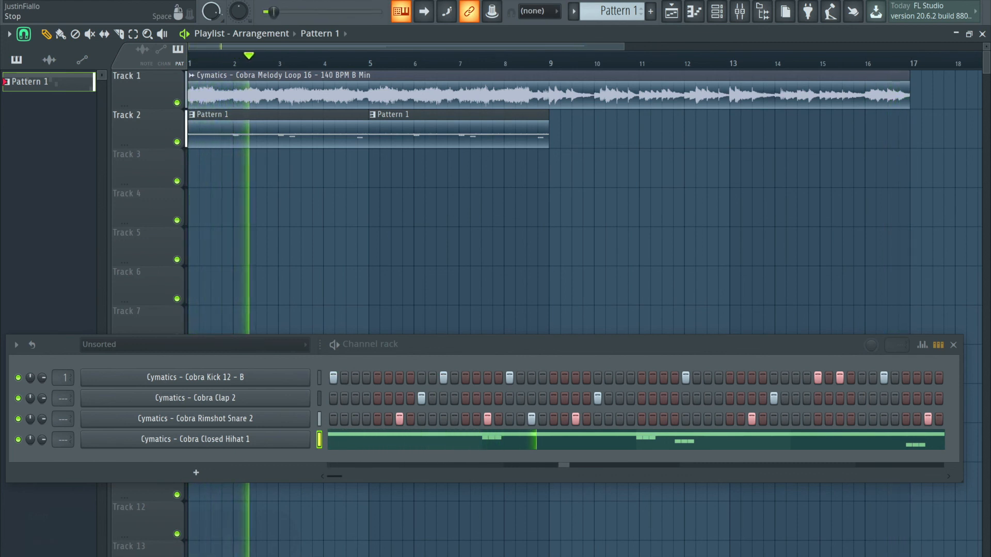
key(space)
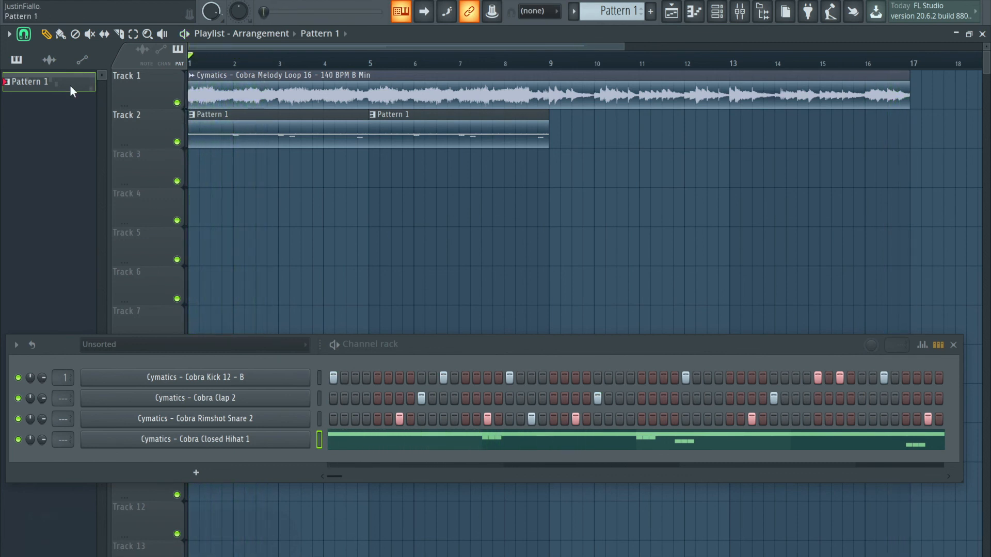
Clone Pattern 1 as Pattern 2 and split the clone by channel into separate drum patterns
right_click(70, 85)
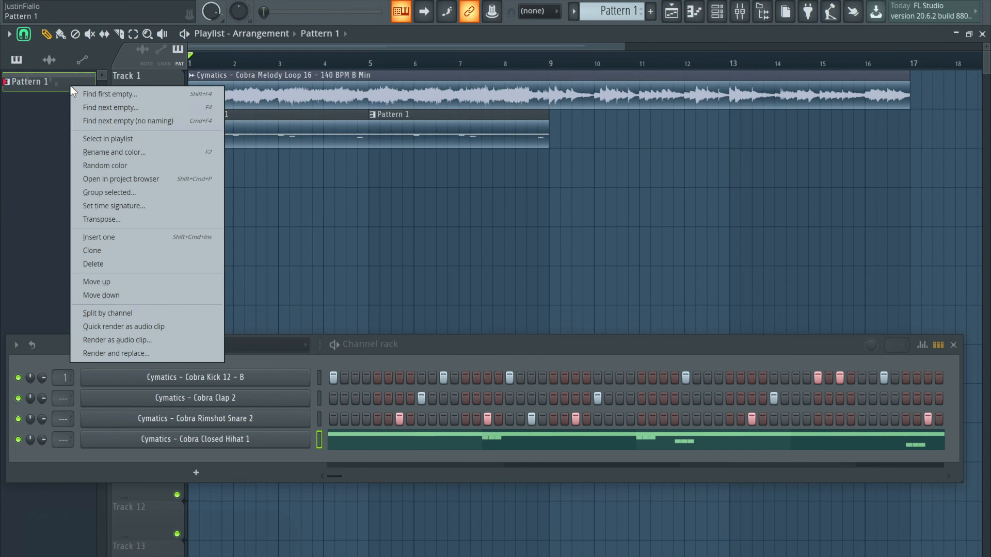
click(115, 255)
key(F7)
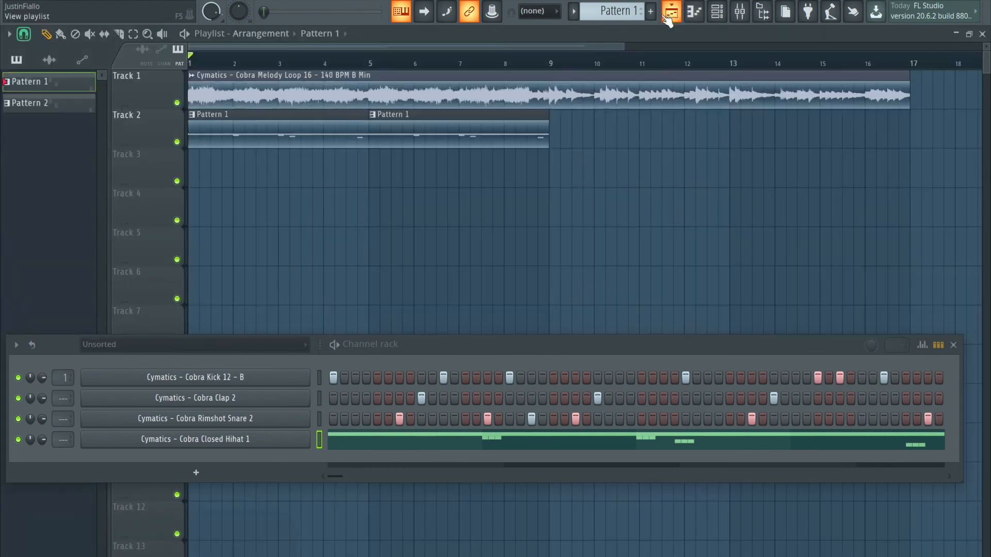
right_click(61, 100)
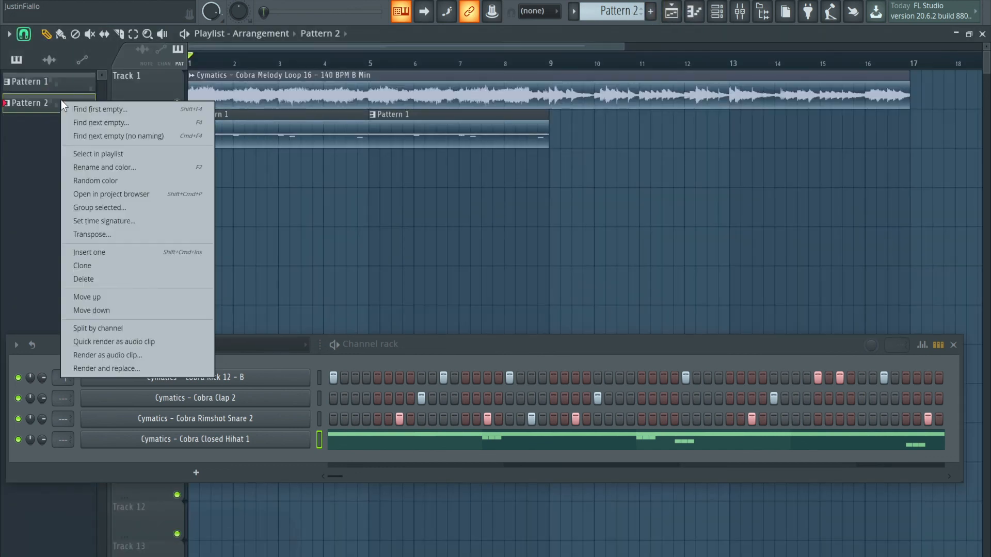
click(108, 329)
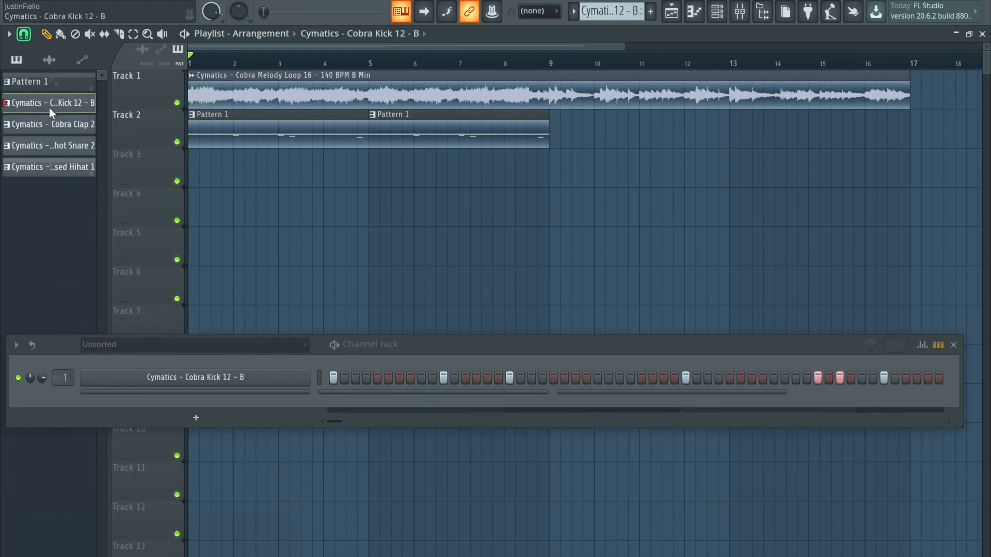
View the split clap, rimshot and closed hi-hat patterns in turn, and select the kick pattern
click(53, 126)
click(62, 146)
click(66, 167)
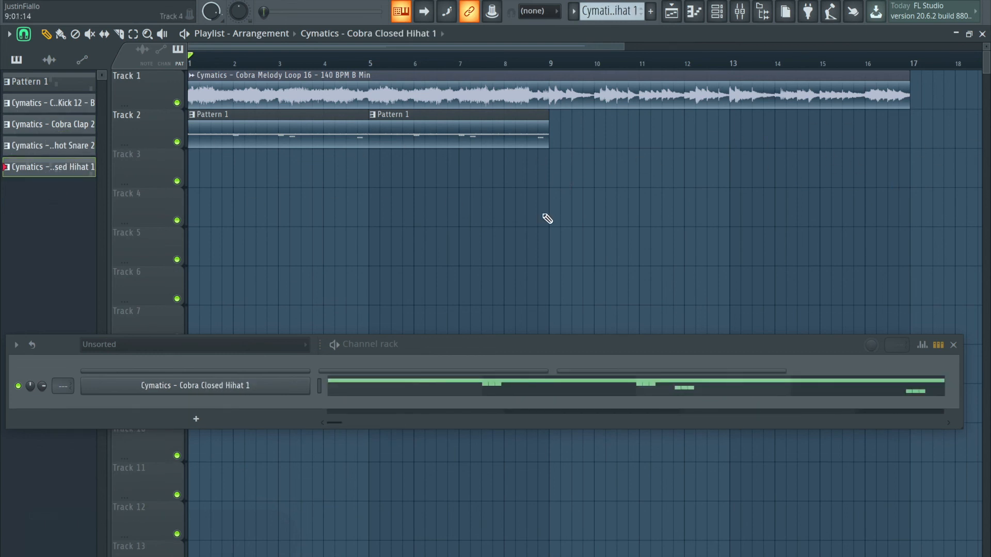
click(79, 103)
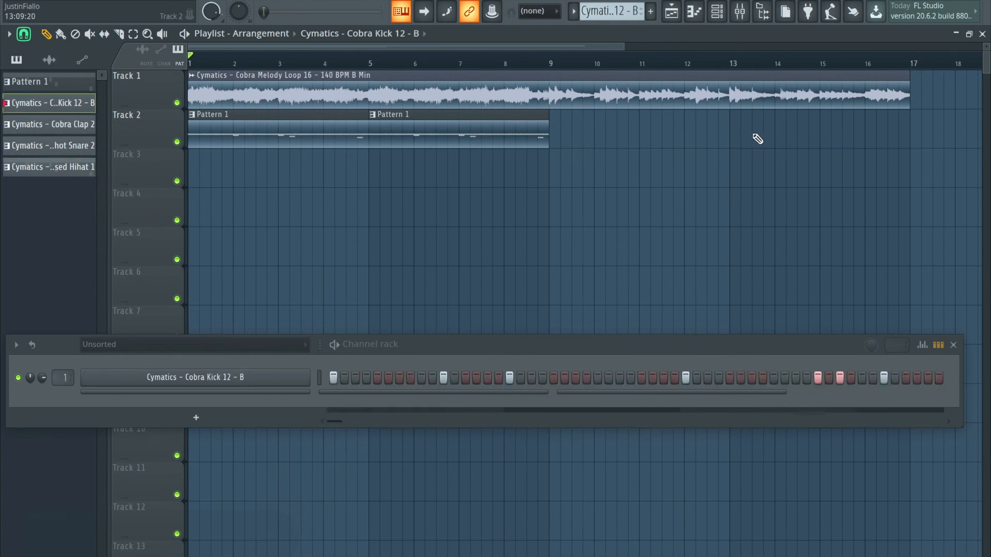
Place the Cobra kick, clap and rimshot snare patterns as clips at bar 13 on Tracks 2, 3 and 4 respectively
click(737, 133)
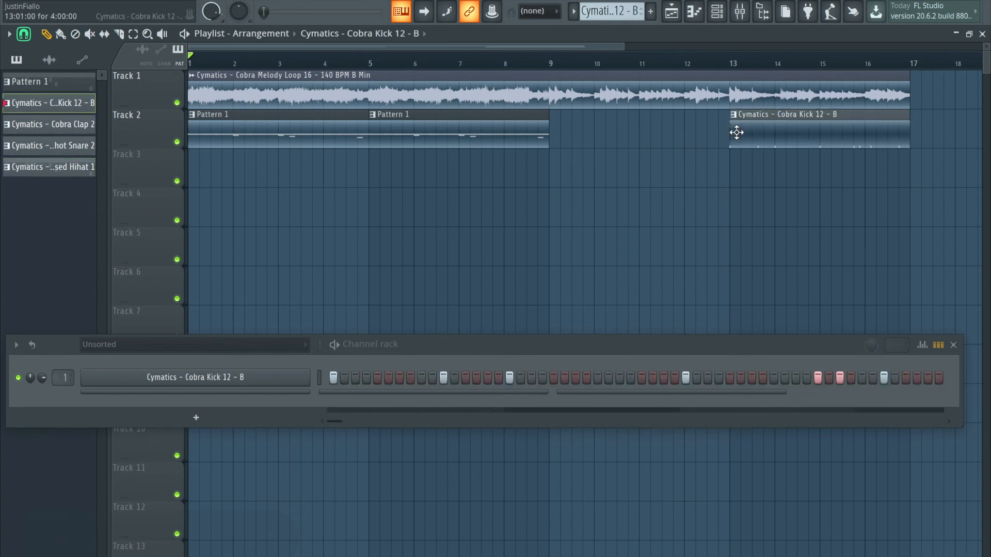
click(69, 129)
click(730, 173)
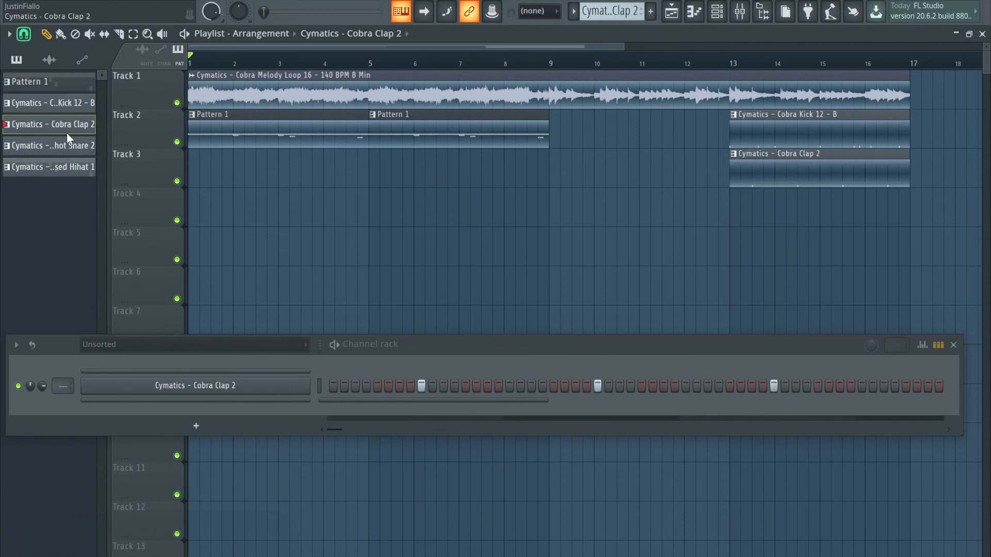
click(67, 146)
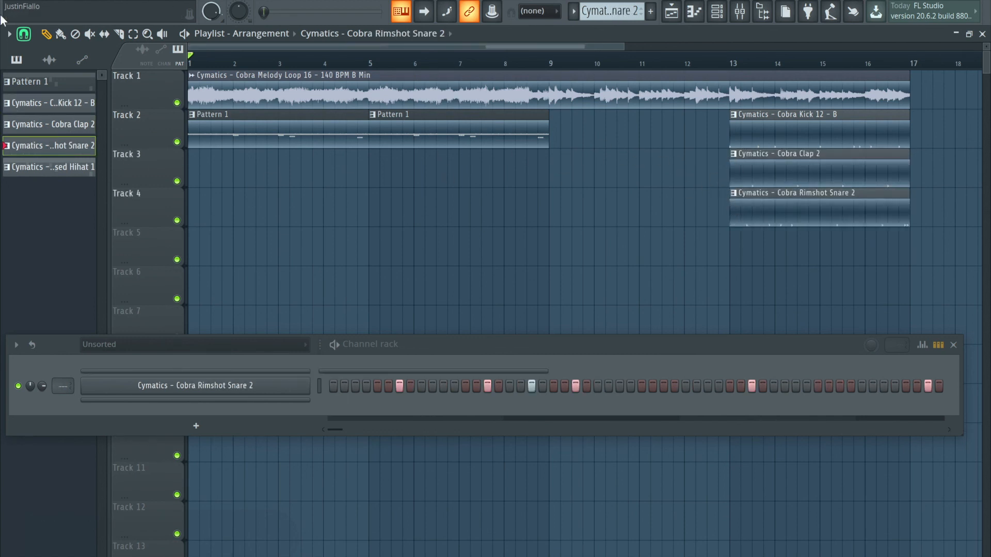
Slice the kick clip at bar 16 and the clap and rimshot snare clips at bar 15
click(119, 35)
scroll(959, 174, up, 2)
scroll(824, 208, up, 2)
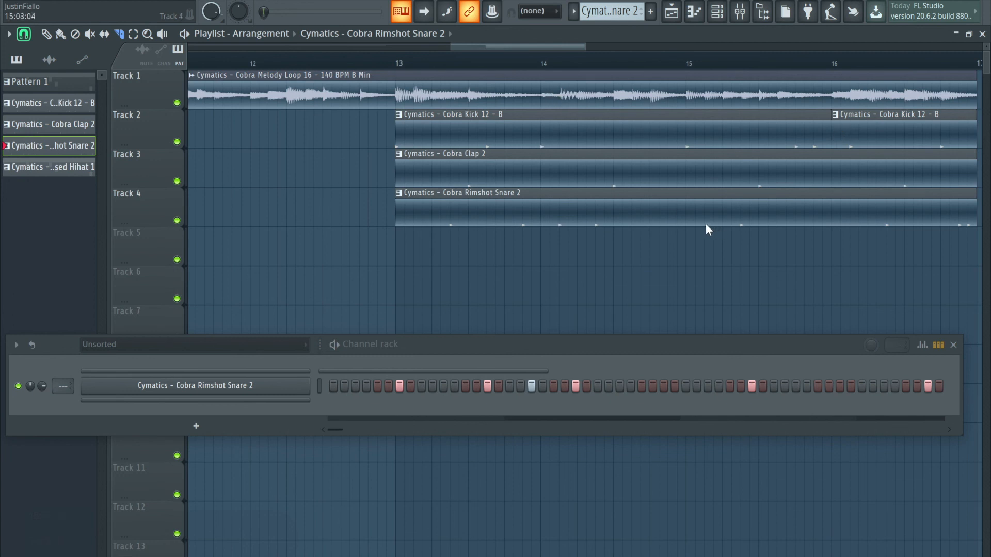
drag(694, 222, 699, 163)
Delete the sliced pieces starting at bar 13 from the kick, clap and rimshot snare tracks
click(47, 34)
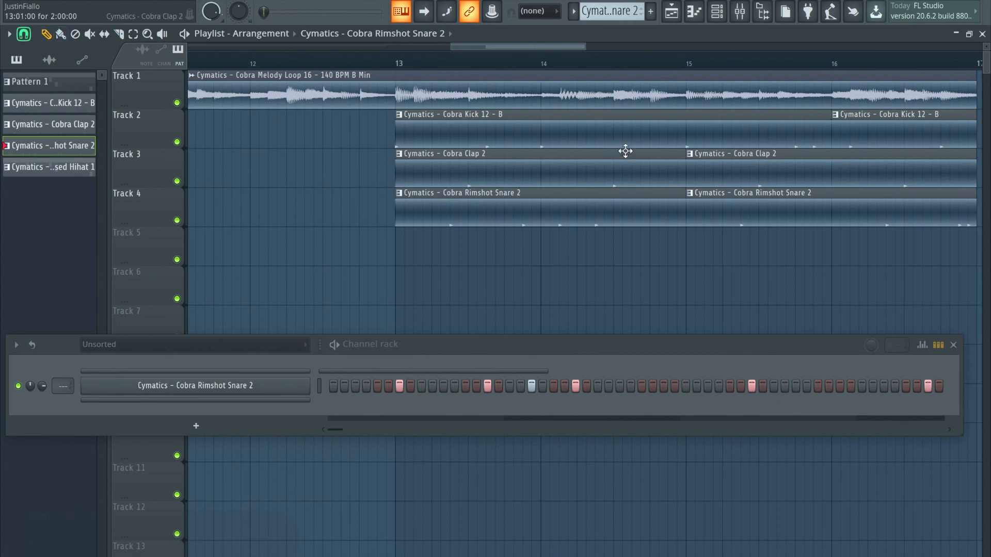
right_click(709, 135)
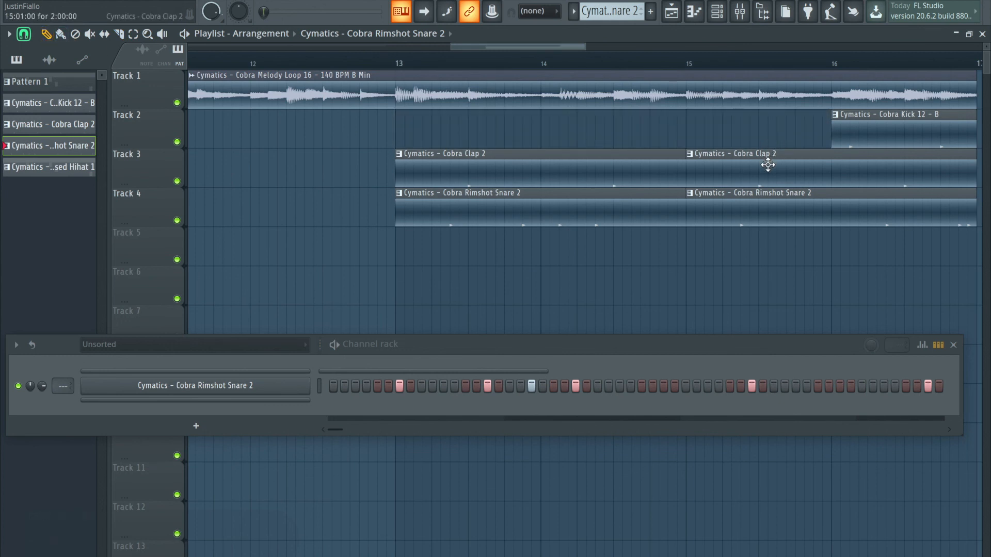
scroll(665, 197, down, 2)
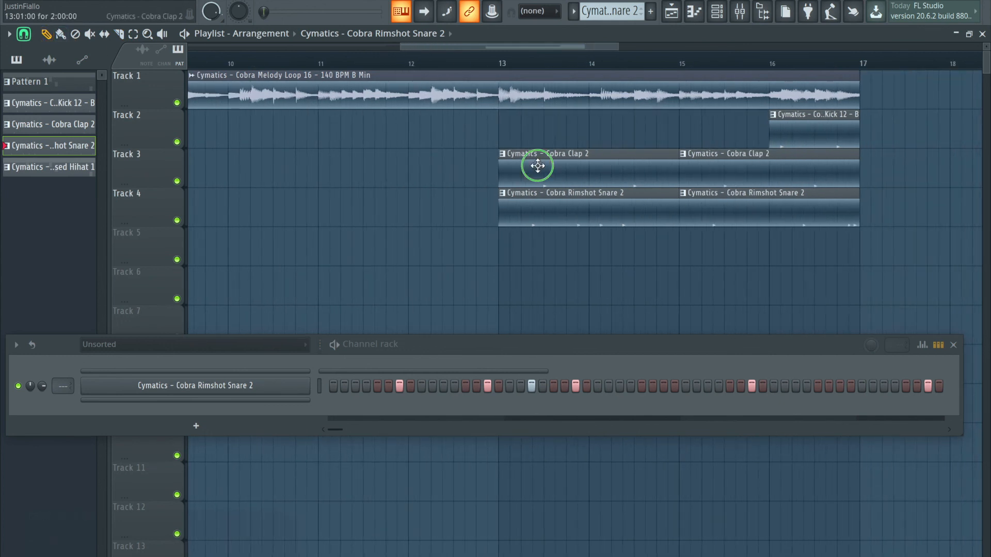
right_click(535, 165)
right_click(542, 191)
scroll(516, 155, down, 2)
scroll(475, 97, down, 2)
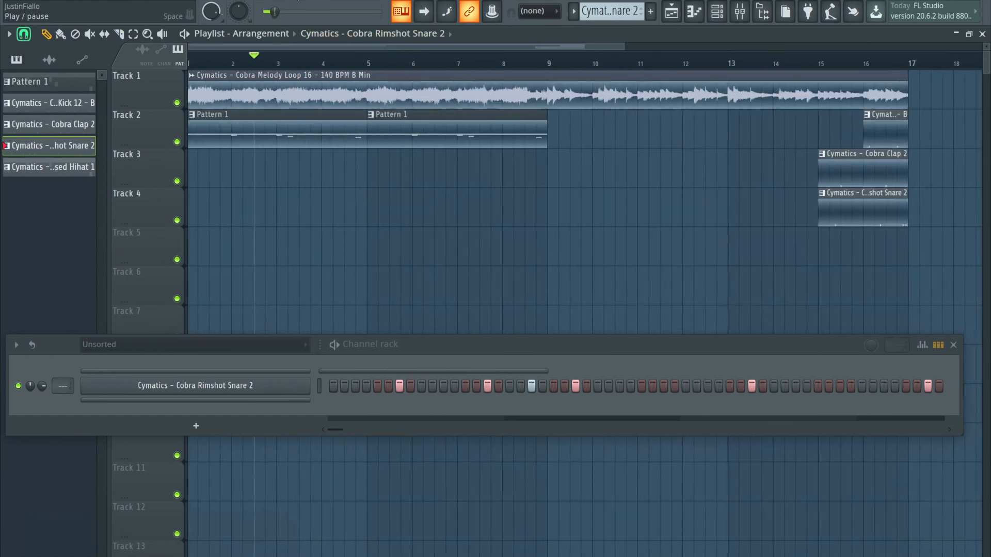
Pause the song and return the playhead to the start of bar 1
click(300, 2)
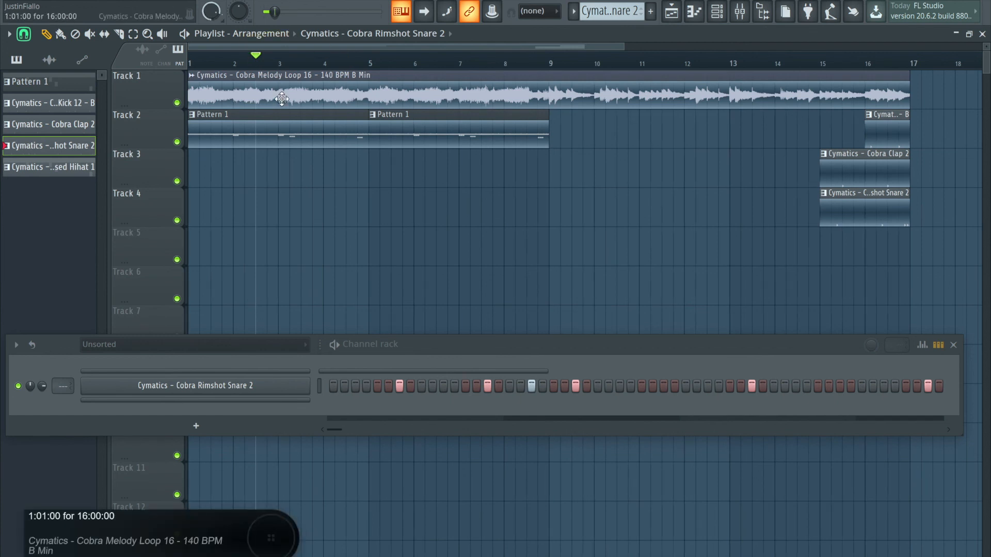
drag(256, 55, 160, 61)
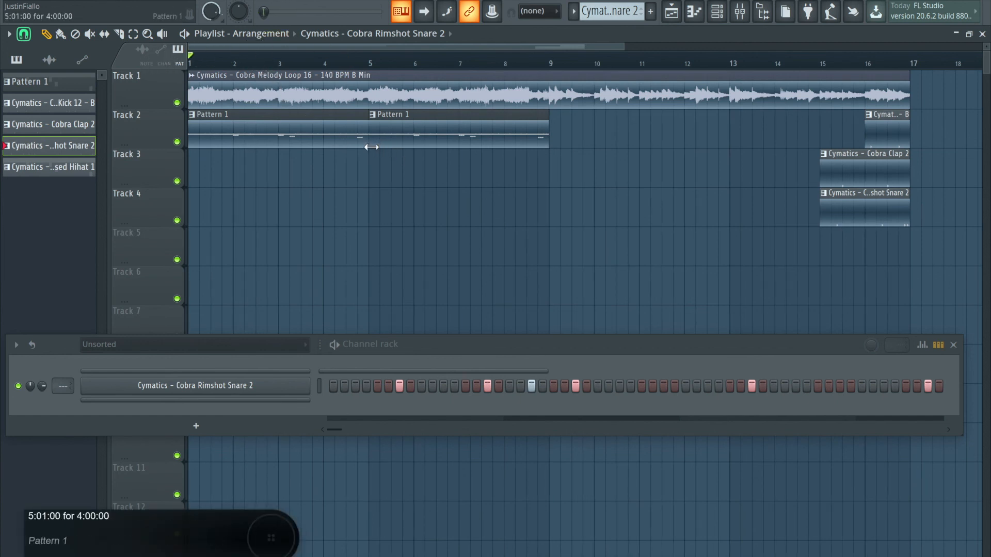